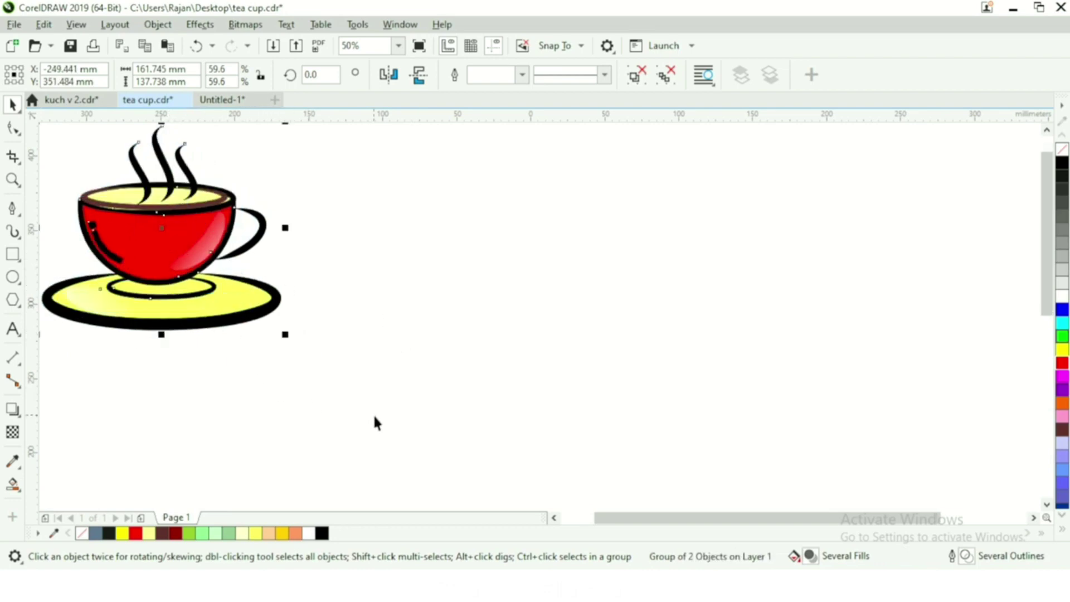
# Step: Draw a wide ellipse about 260 mm by 86 mm for the saucer, in the empty area beside the reference cup
pyautogui.click(513, 385)
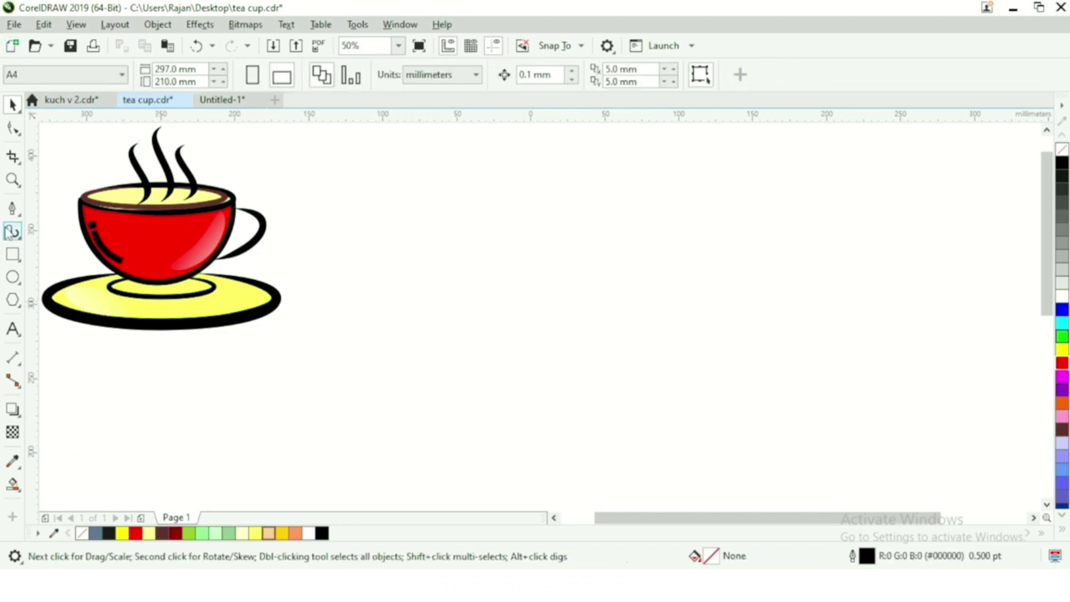
pyautogui.click(12, 276)
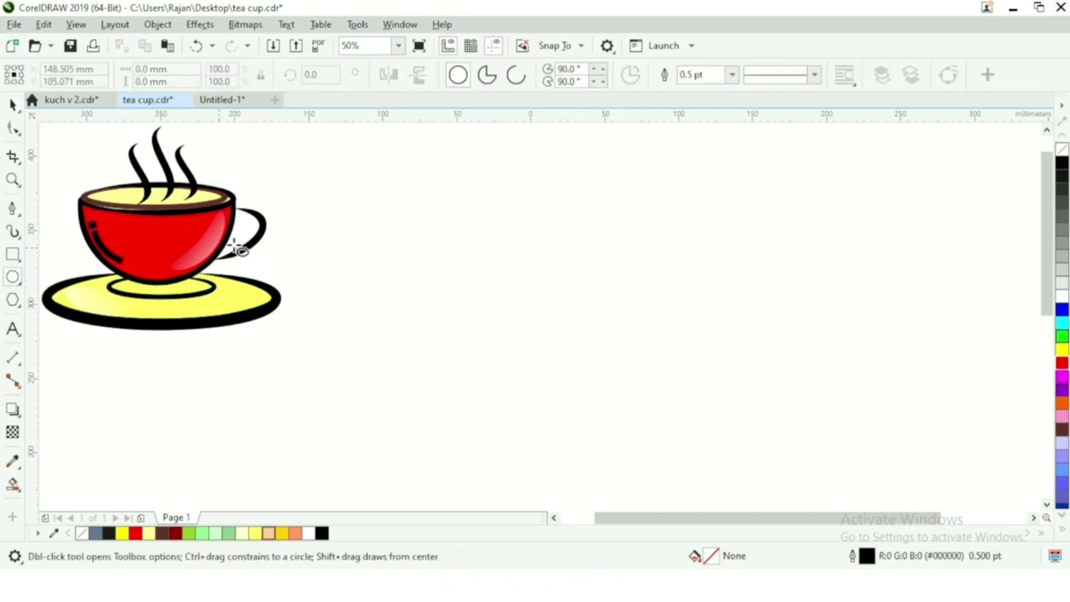
pyautogui.moveTo(443, 283); pyautogui.dragTo(831, 413)
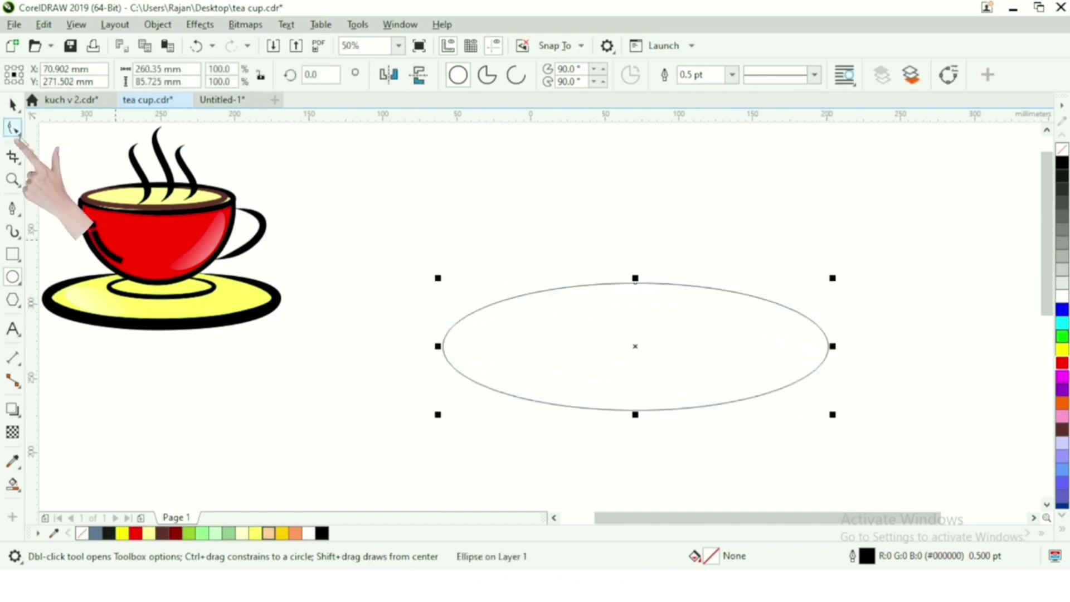
# Step: Open a gap at the top of the saucer ellipse, making it an arc from about 101.5 to 76.9 degrees
pyautogui.click(13, 128)
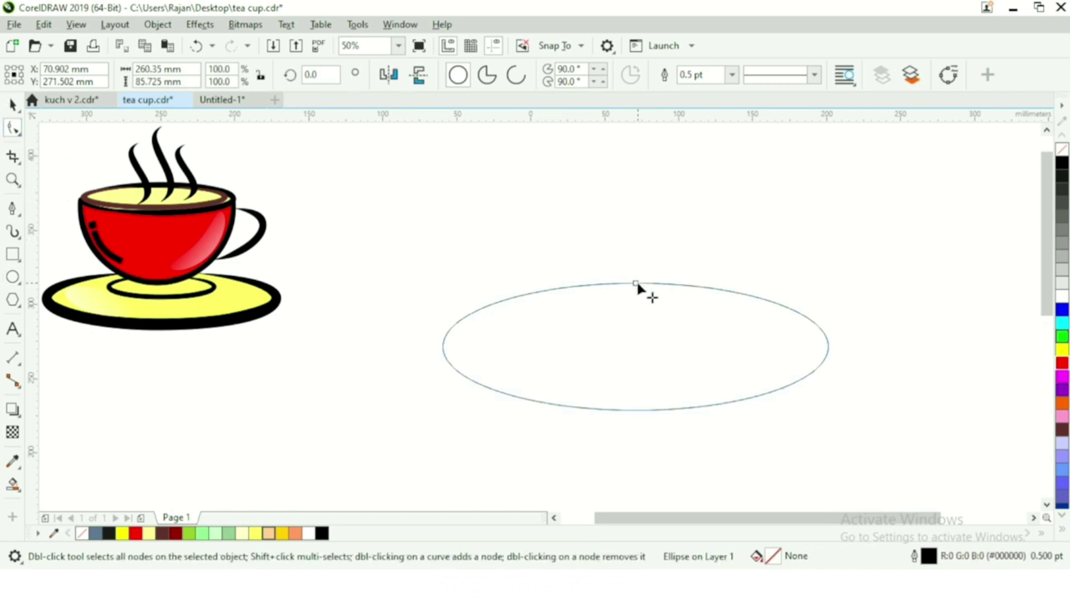
pyautogui.moveTo(638, 283); pyautogui.dragTo(670, 285)
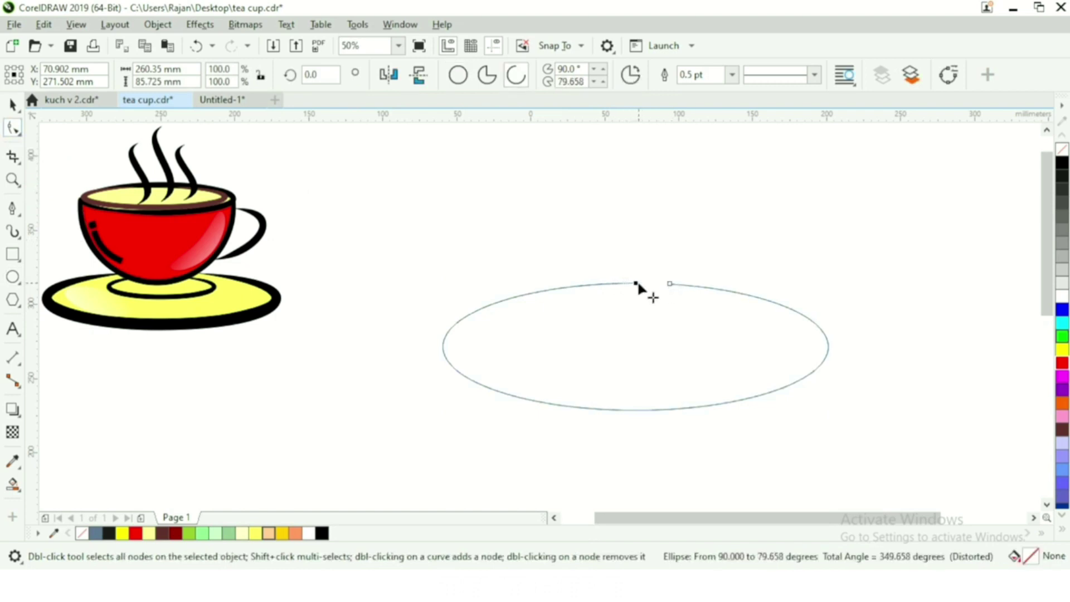
pyautogui.moveTo(601, 283); pyautogui.dragTo(602, 284)
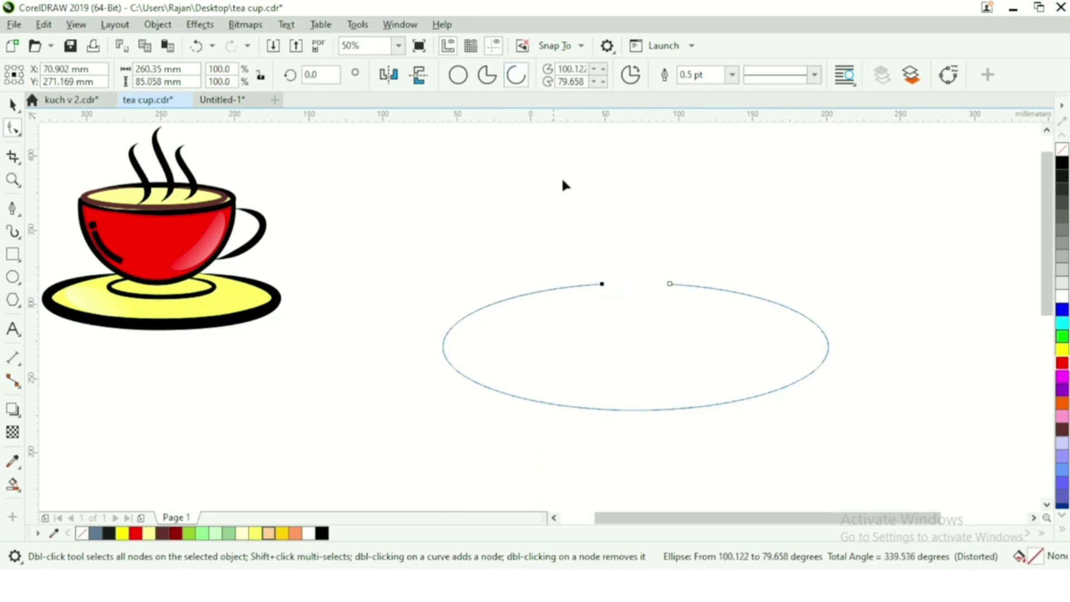
pyautogui.moveTo(670, 284)
pyautogui.mouseDown()
pyautogui.moveTo(686, 294)
pyautogui.moveTo(681, 286)
pyautogui.mouseUp()
pyautogui.moveTo(605, 284); pyautogui.dragTo(600, 286)
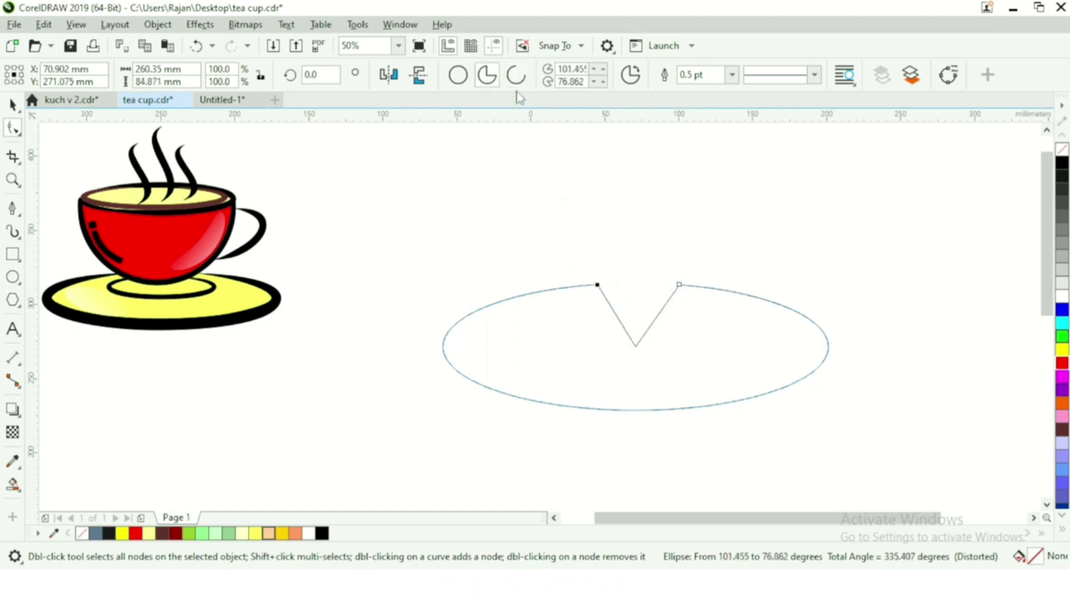
pyautogui.click(516, 75)
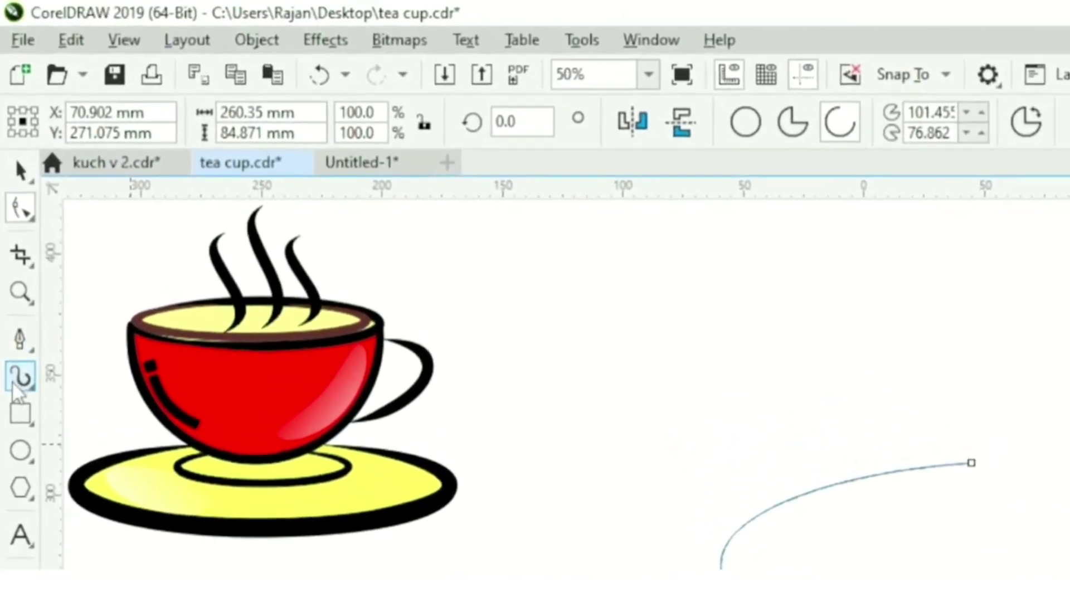
# Step: Apply a tapered preset Artistic Media stroke 9.5 mm wide to the saucer arc
pyautogui.click(16, 381)
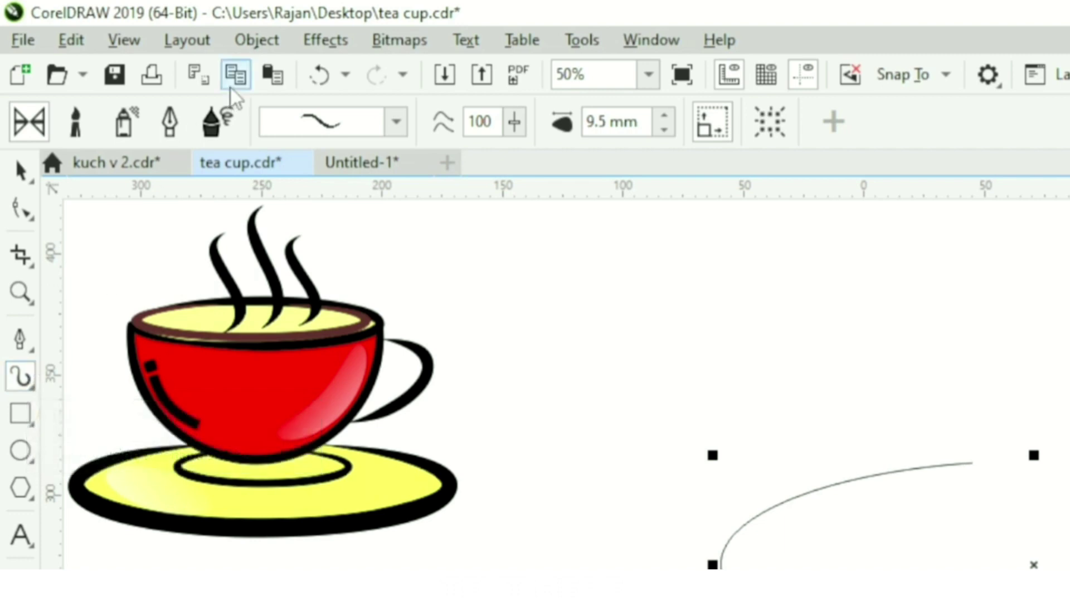
pyautogui.click(397, 123)
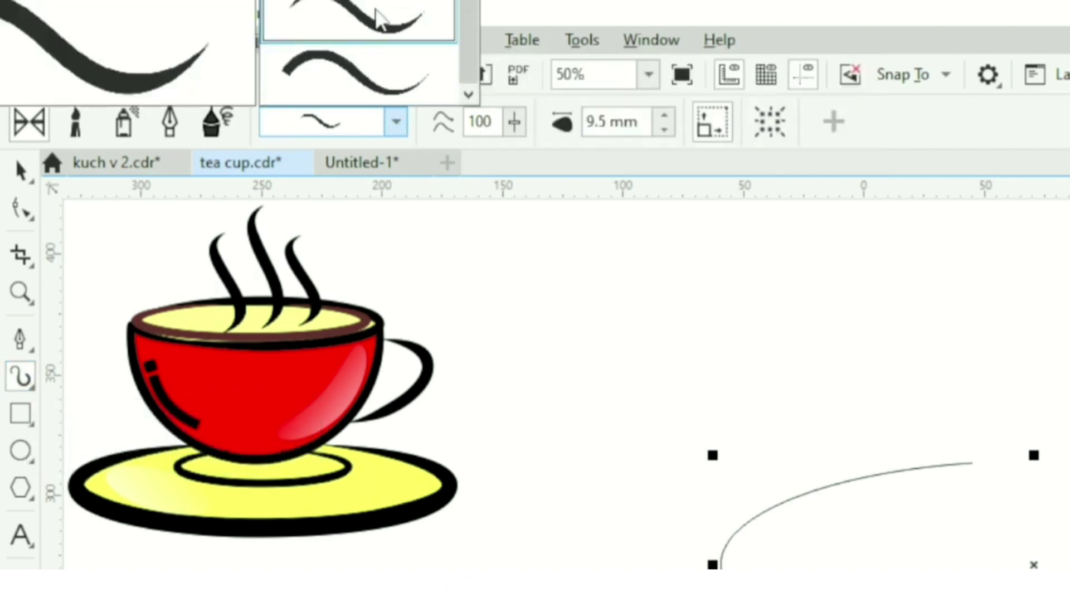
pyautogui.click(393, 45)
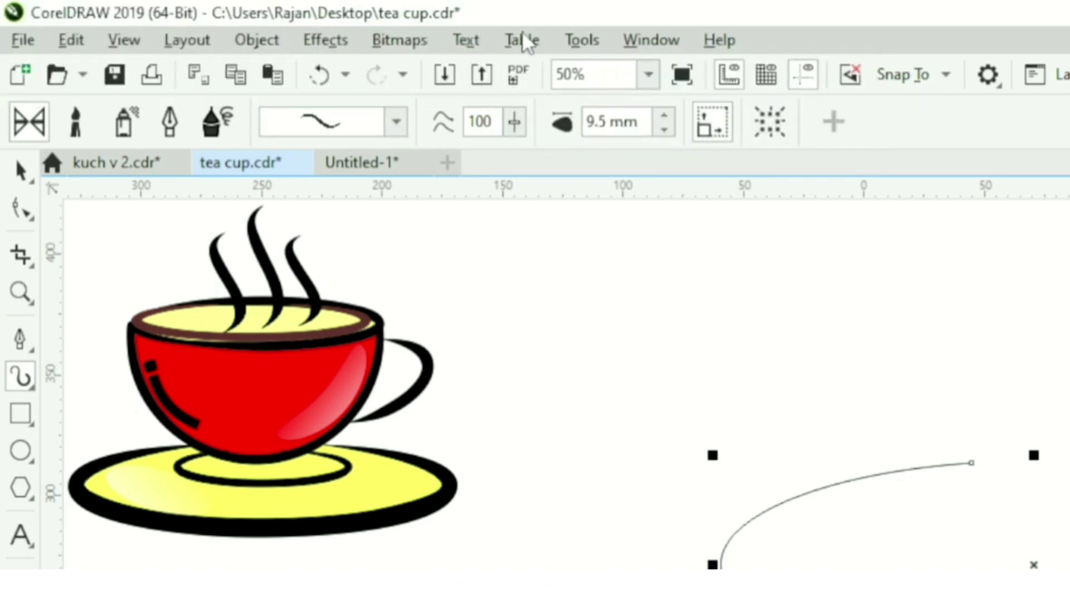
pyautogui.click(667, 119)
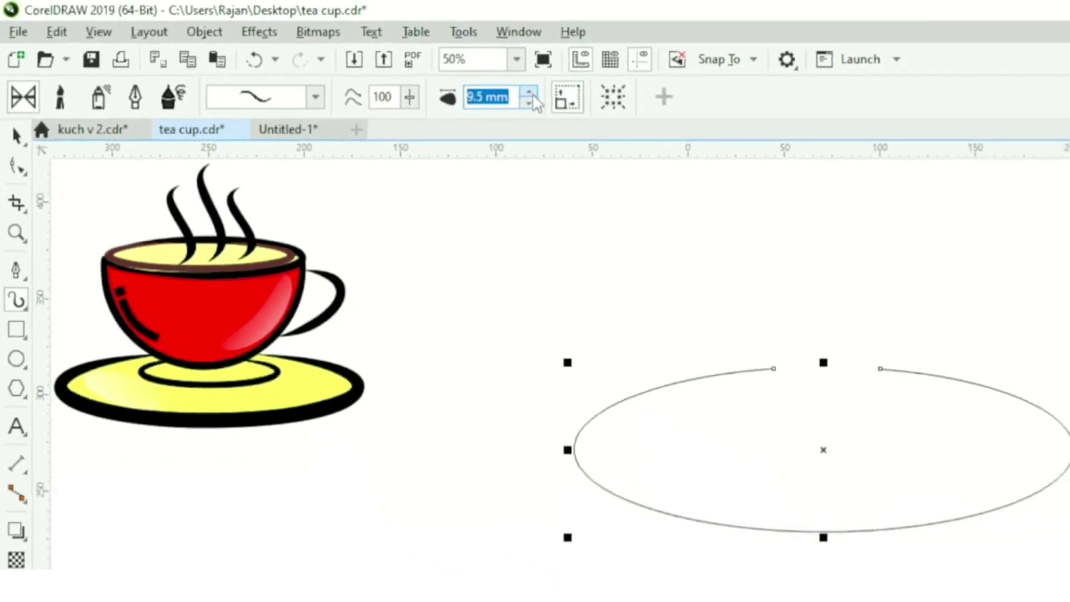
pyautogui.press('Return')
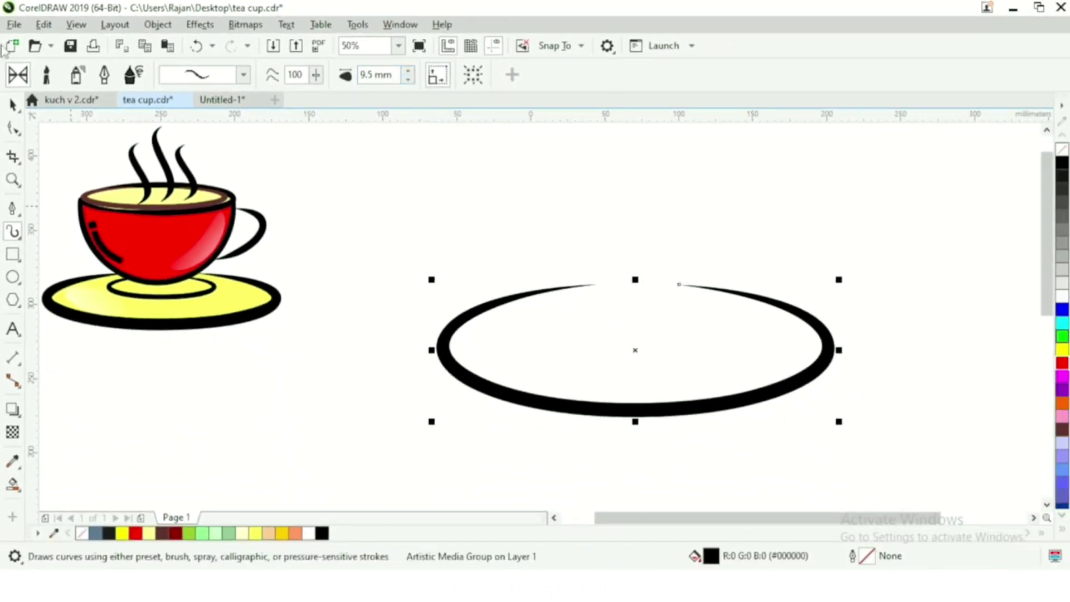
# Step: Make a concentric scaled-down copy of the saucer stroke, about 139 mm wide, and nudge it up near the saucer's upper edge
pyautogui.click(12, 104)
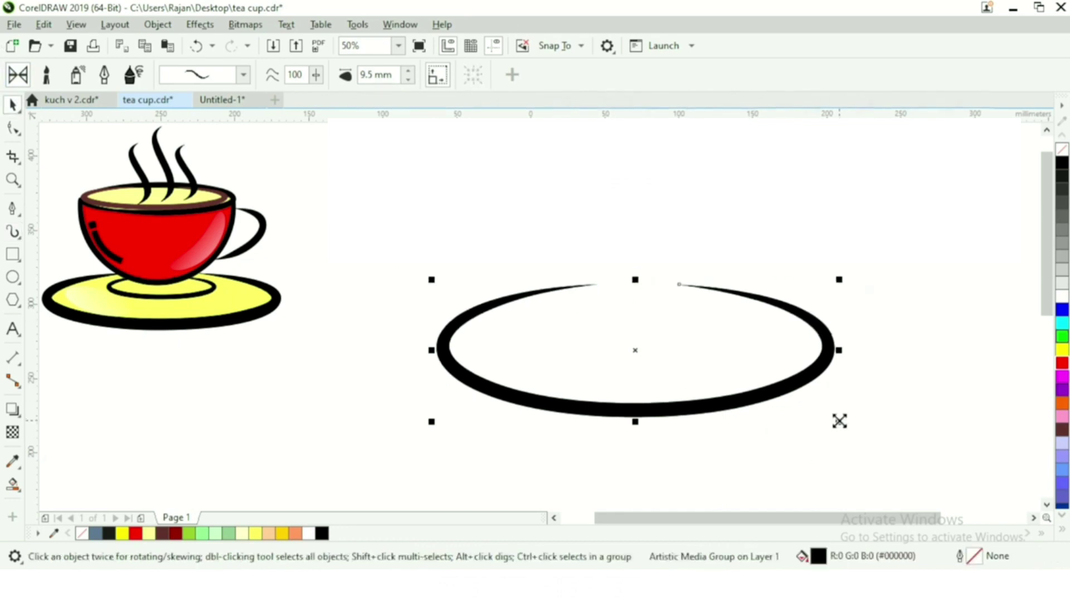
pyautogui.moveTo(839, 421); pyautogui.dragTo(793, 393)
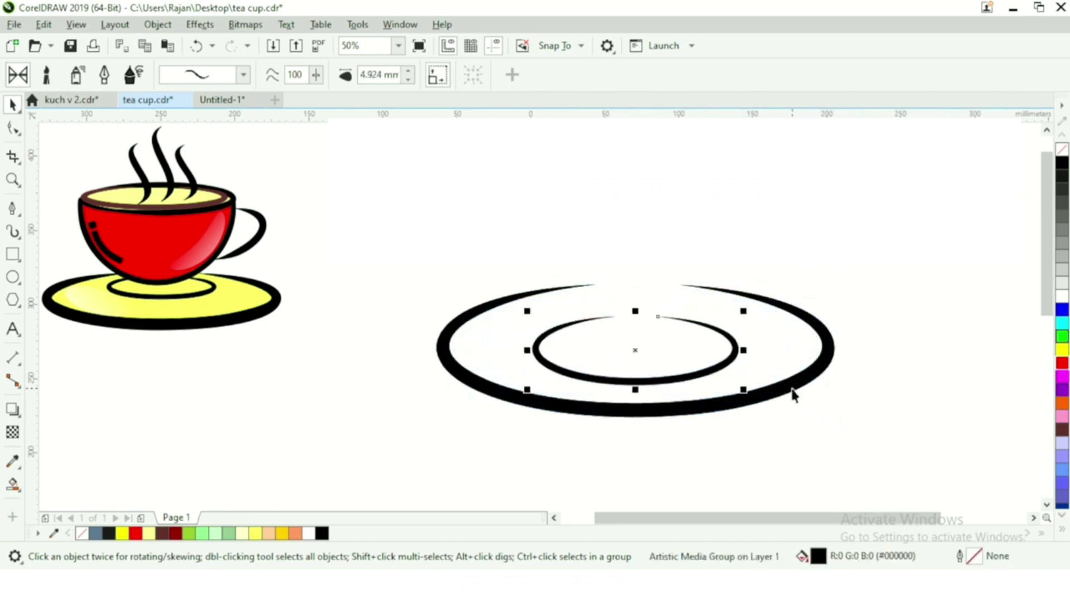
pyautogui.press('Up')
pyautogui.press('Up')
pyautogui.press('Up')
pyautogui.press('Up')
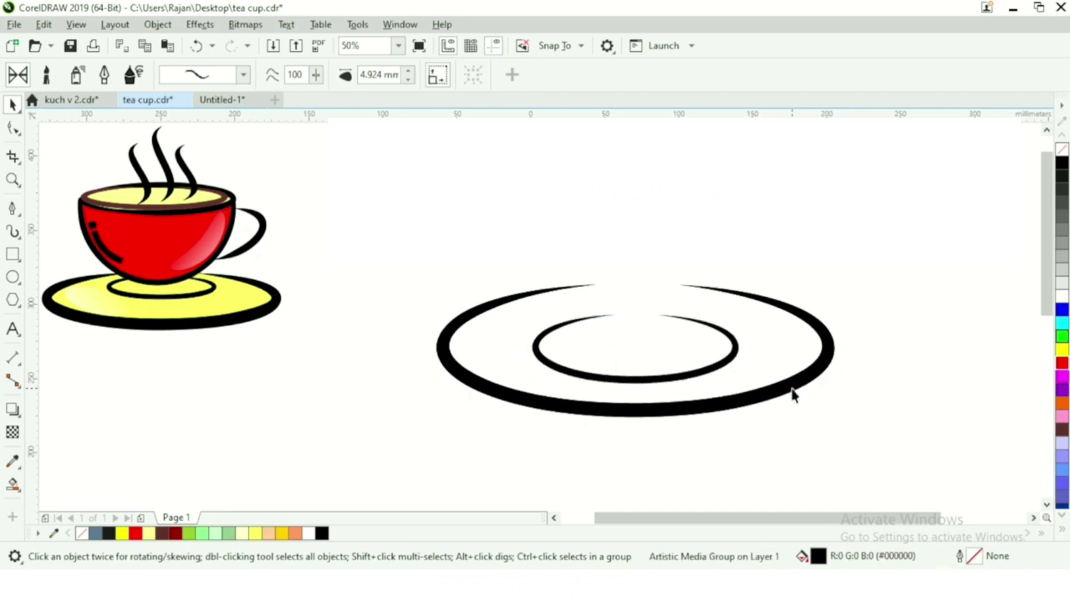
pyautogui.press('Up')
pyautogui.press('Up')
pyautogui.press('Up')
pyautogui.press('Up')
pyautogui.press('Up')
pyautogui.press('Up')
pyautogui.press('Up')
pyautogui.press('Up')
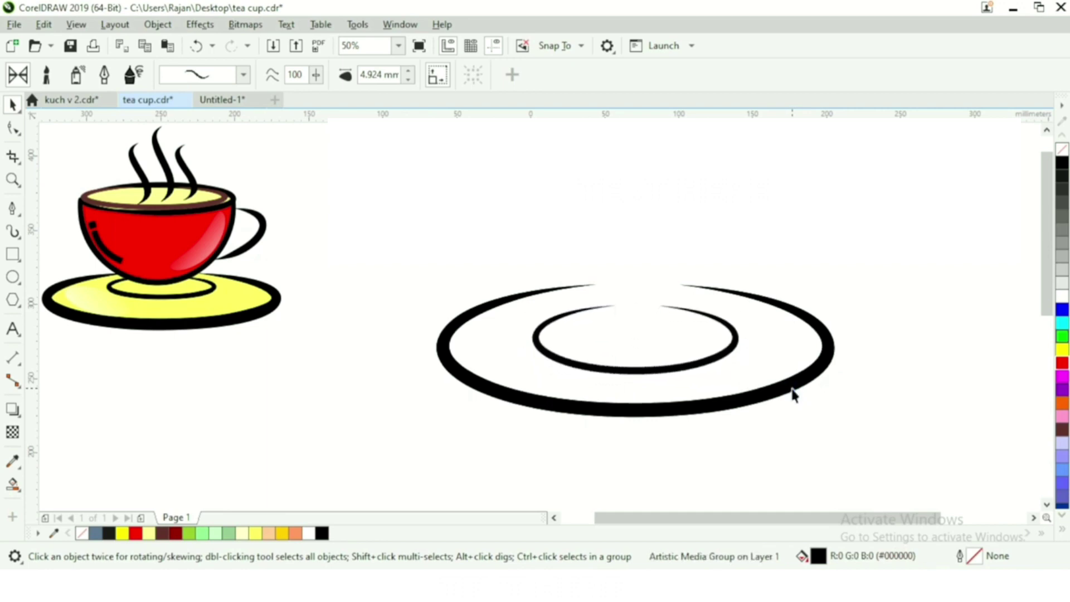
pyautogui.press('Up')
pyautogui.press('Up')
pyautogui.press('Up')
pyautogui.press('Up')
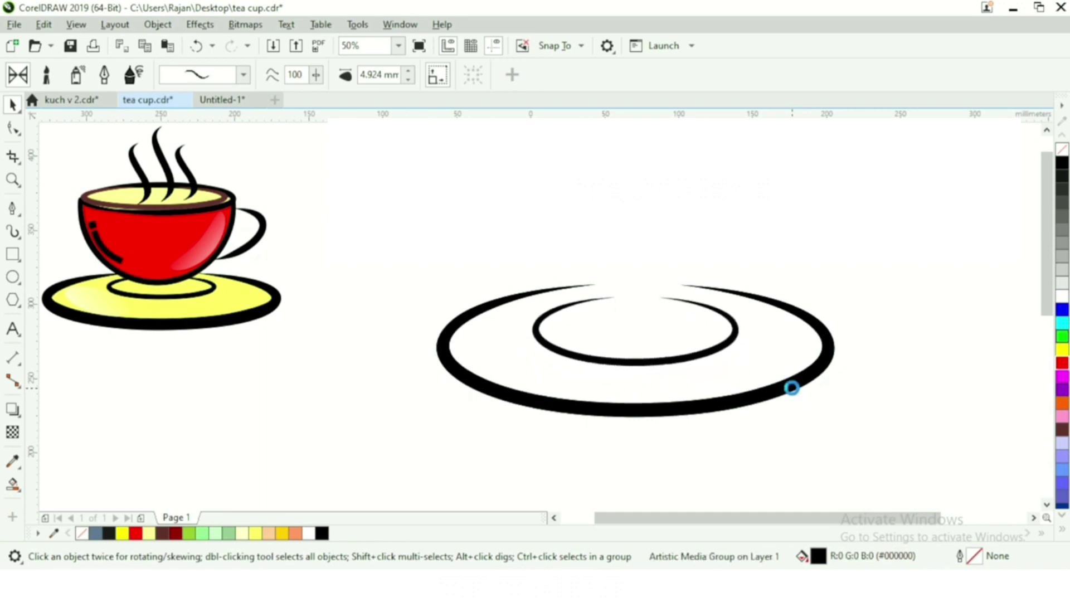
pyautogui.press('Up')
pyautogui.press('Up')
pyautogui.press('Up')
pyautogui.press('Up')
pyautogui.press('Up')
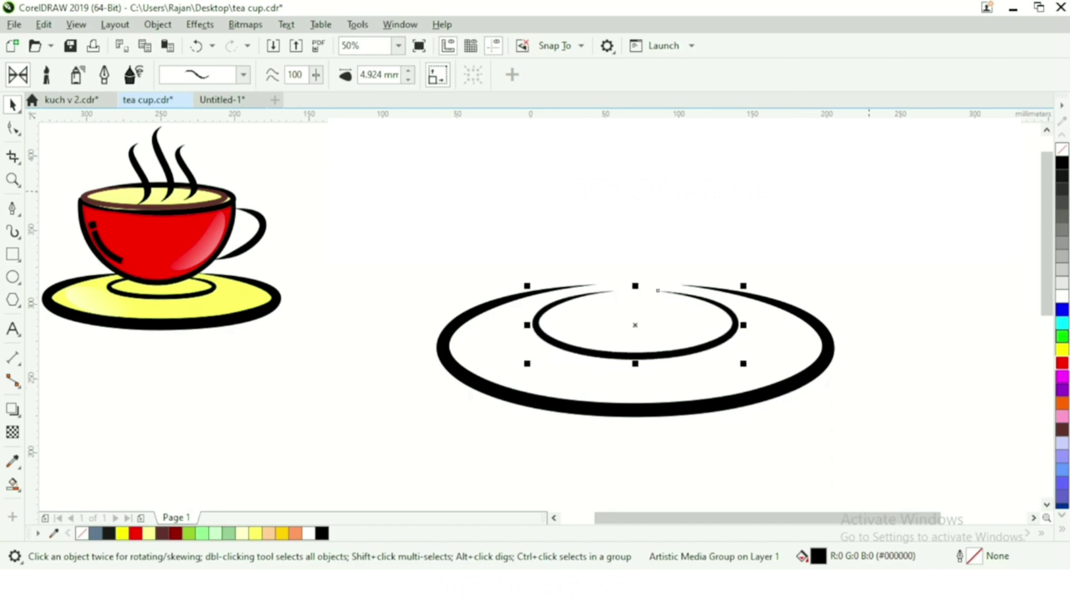
# Step: Draw a circle about 184 mm in diameter for the cup body and move it left, clear of the saucer
pyautogui.click(13, 278)
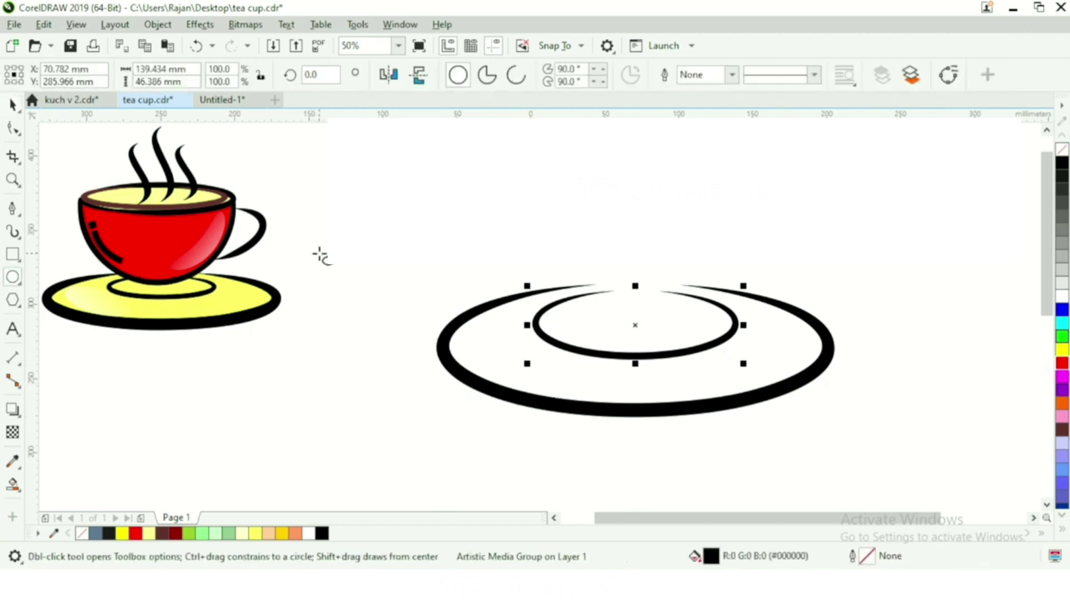
pyautogui.moveTo(293, 357); pyautogui.dragTo(570, 456)
pyautogui.moveTo(1047, 332); pyautogui.dragTo(1054, 378)
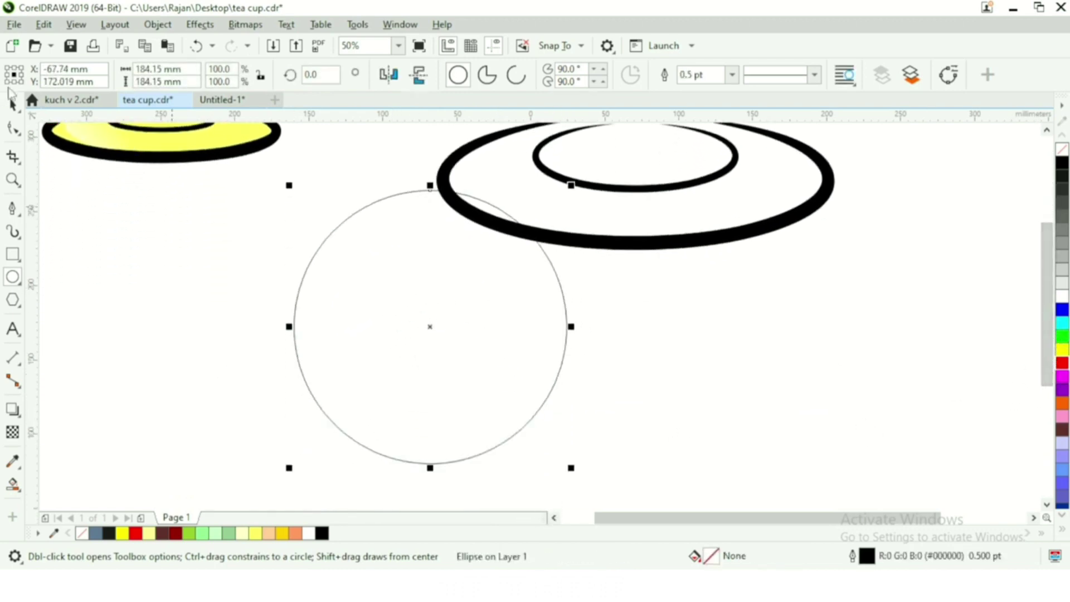
pyautogui.press('space')
pyautogui.moveTo(385, 228); pyautogui.dragTo(250, 227)
# Step: Draw a flat ellipse about 183 mm by 36 mm across the circle as the cup rim and nudge it left to match the circle's sides
pyautogui.click(12, 277)
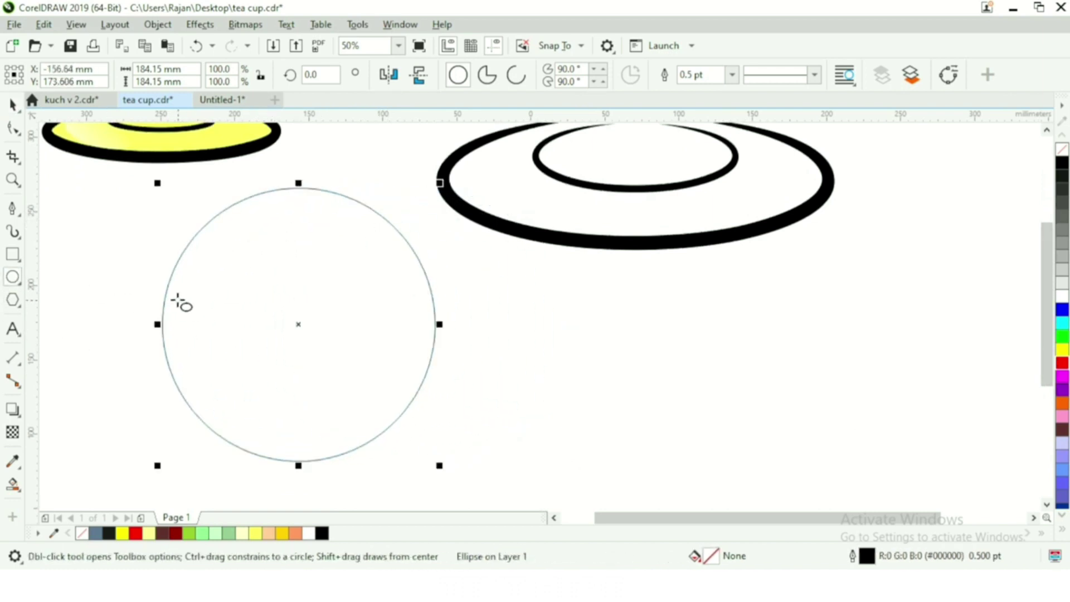
pyautogui.moveTo(167, 280); pyautogui.dragTo(439, 333)
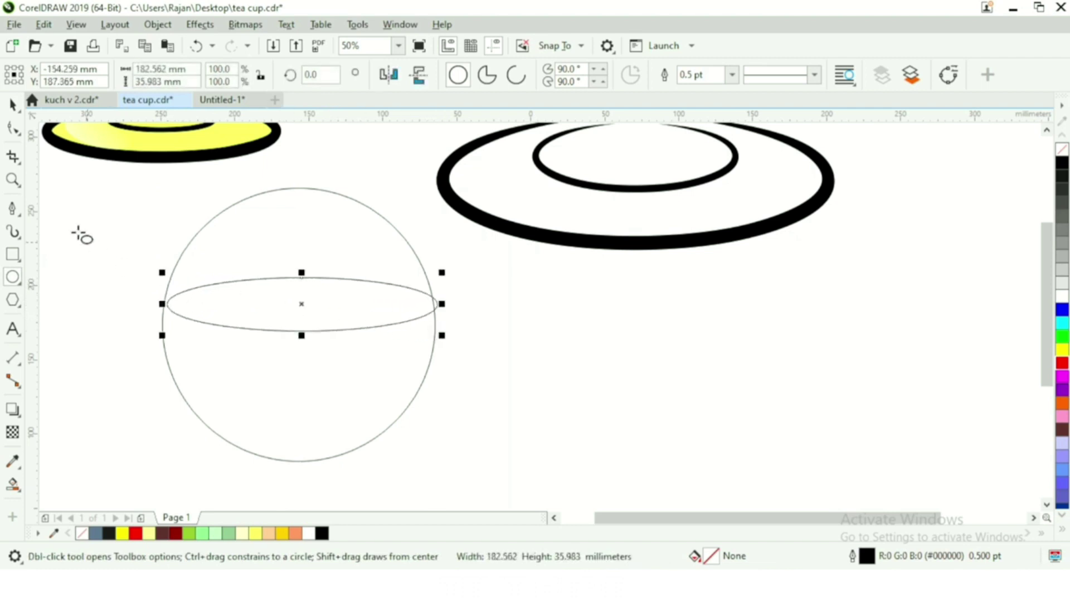
pyautogui.click(13, 105)
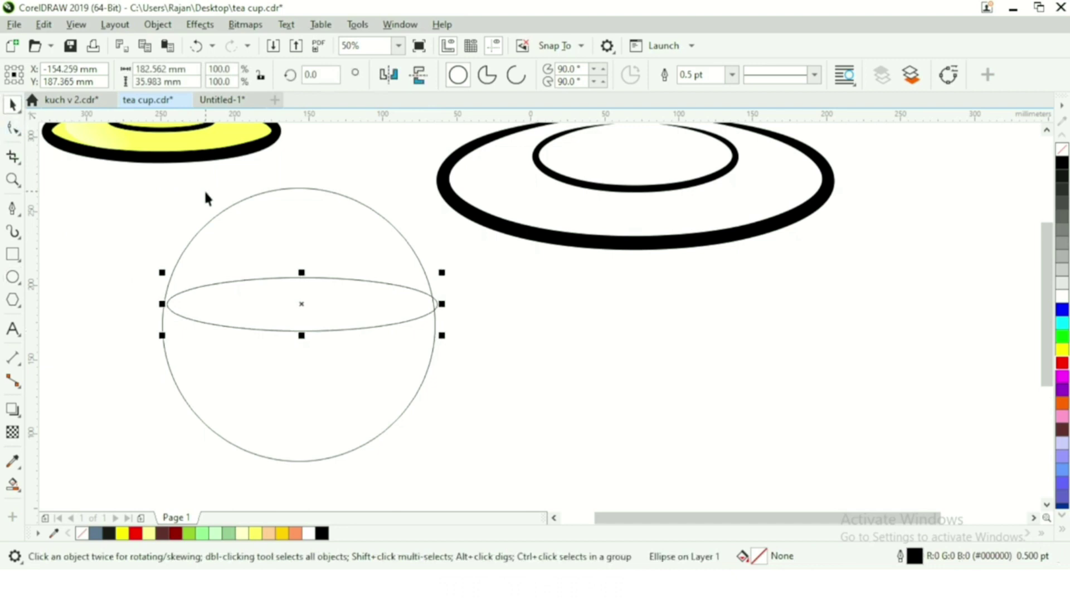
pyautogui.press('Left')
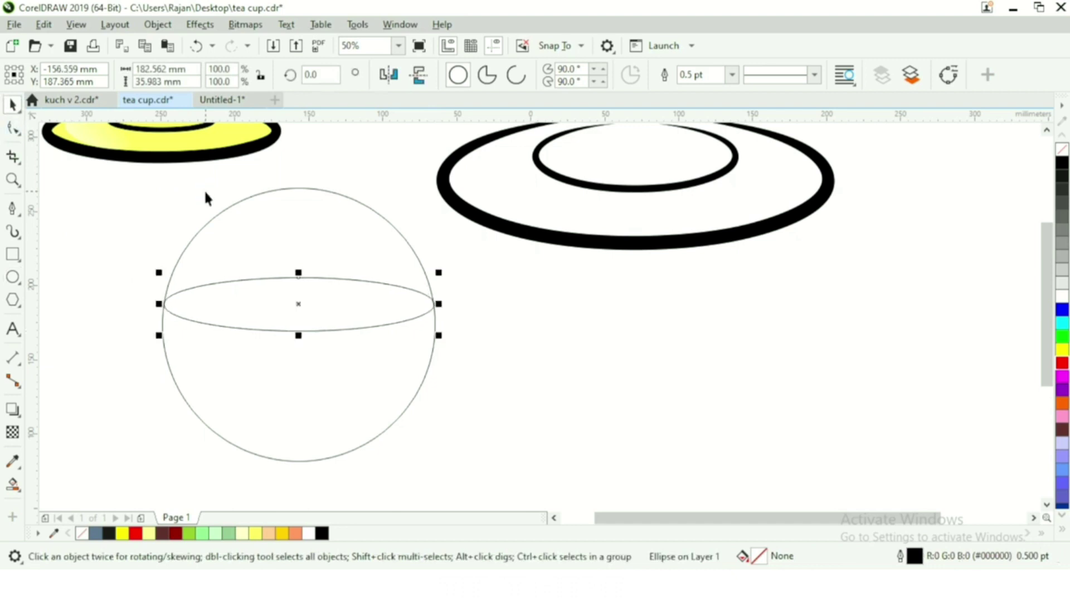
# Step: Smart-fill the circle's area below the rim and the rim ellipse to create separate cup body and rim shapes
pyautogui.click(508, 433)
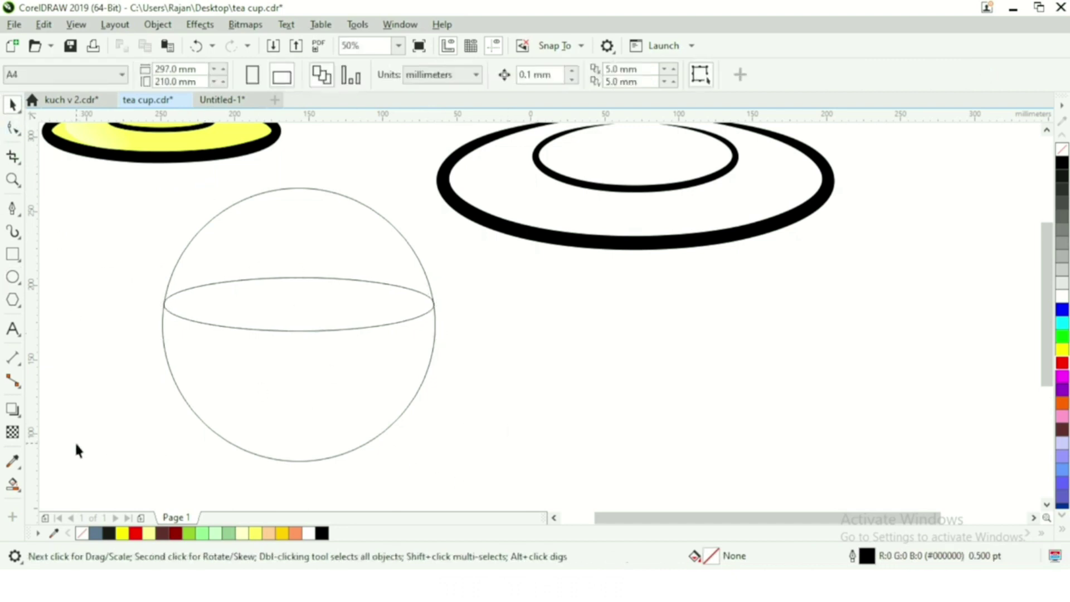
pyautogui.click(13, 483)
pyautogui.click(254, 399)
pyautogui.click(298, 303)
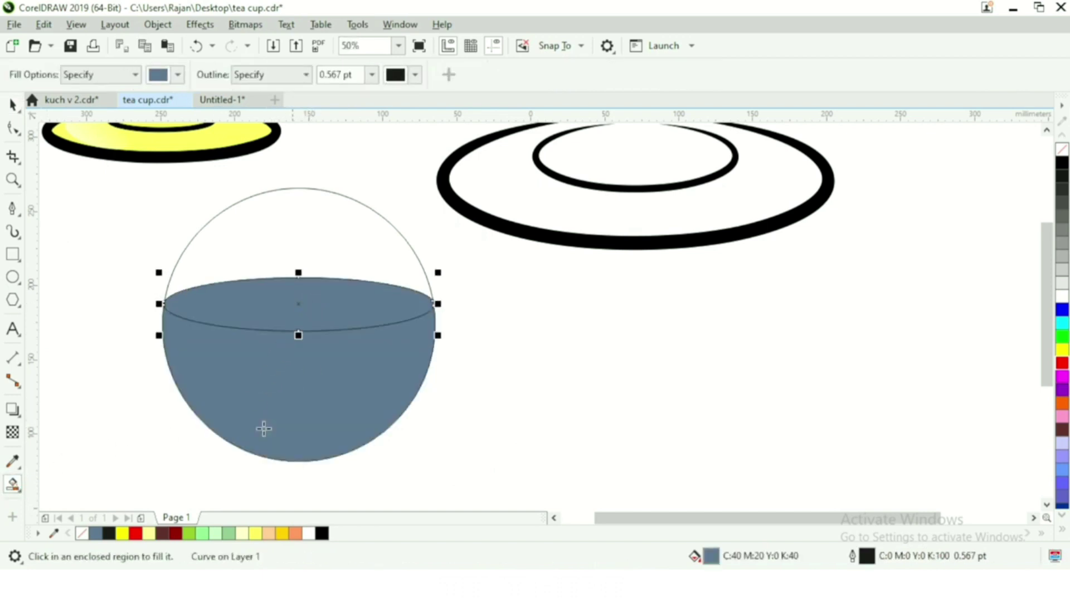
# Step: Delete the original construction circle behind the filled cup shapes
pyautogui.click(11, 105)
pyautogui.click(326, 220)
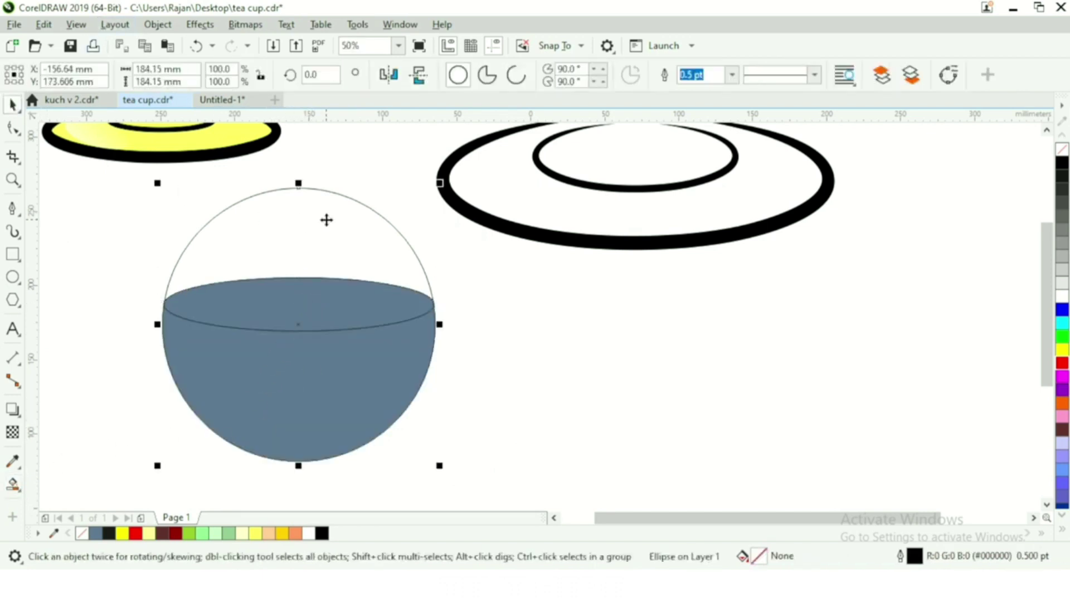
pyautogui.press('Delete')
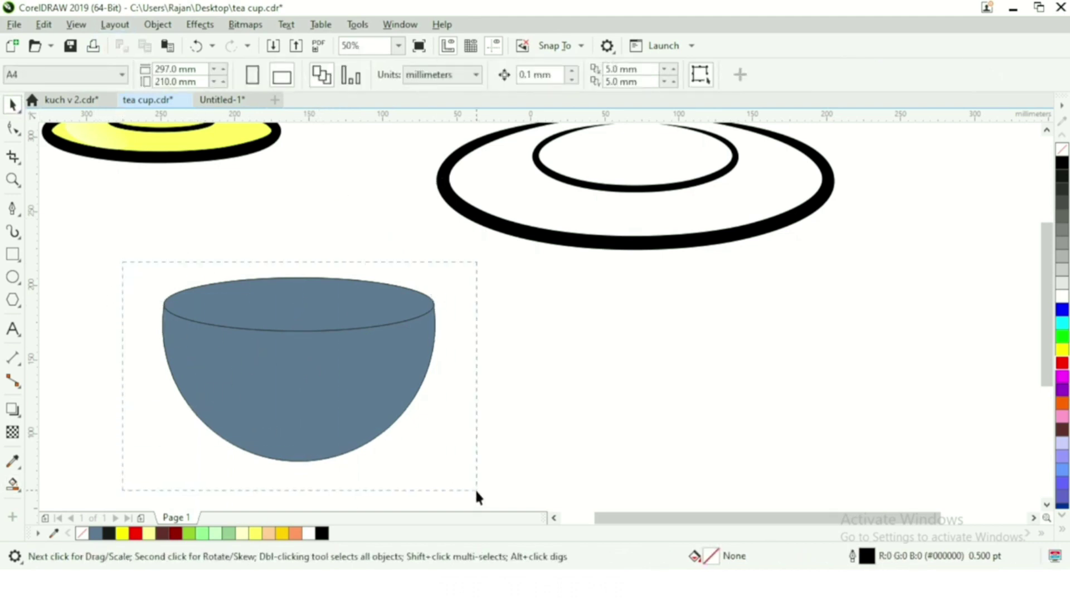
# Step: Apply the tapered preset Artistic Media stroke to all cup shapes with a width of 9.0 mm and deselect them
pyautogui.moveTo(477, 491); pyautogui.dragTo(478, 491)
pyautogui.click(13, 231)
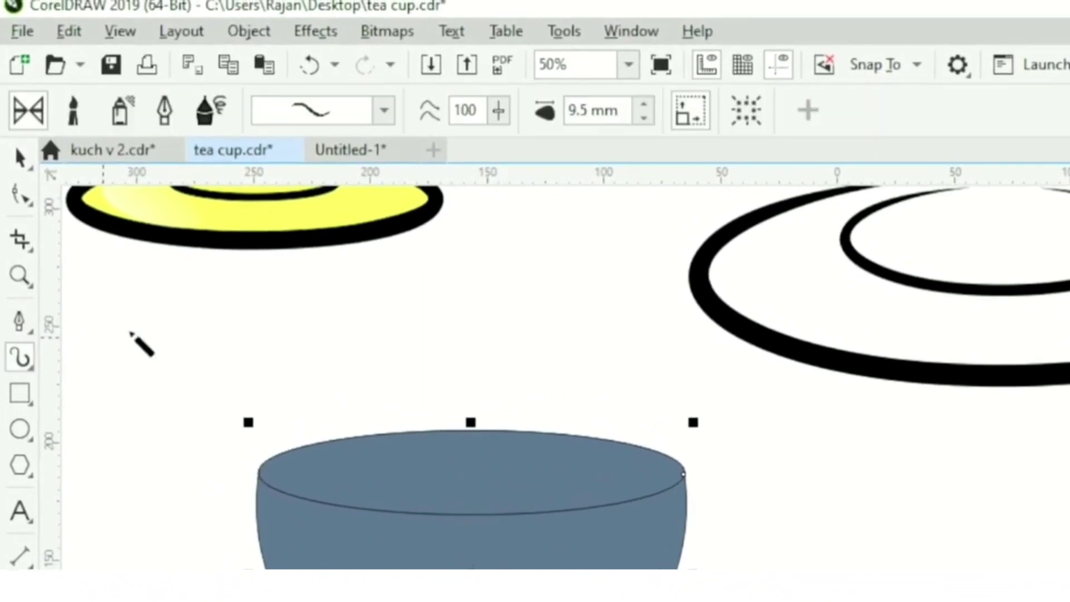
pyautogui.click(382, 110)
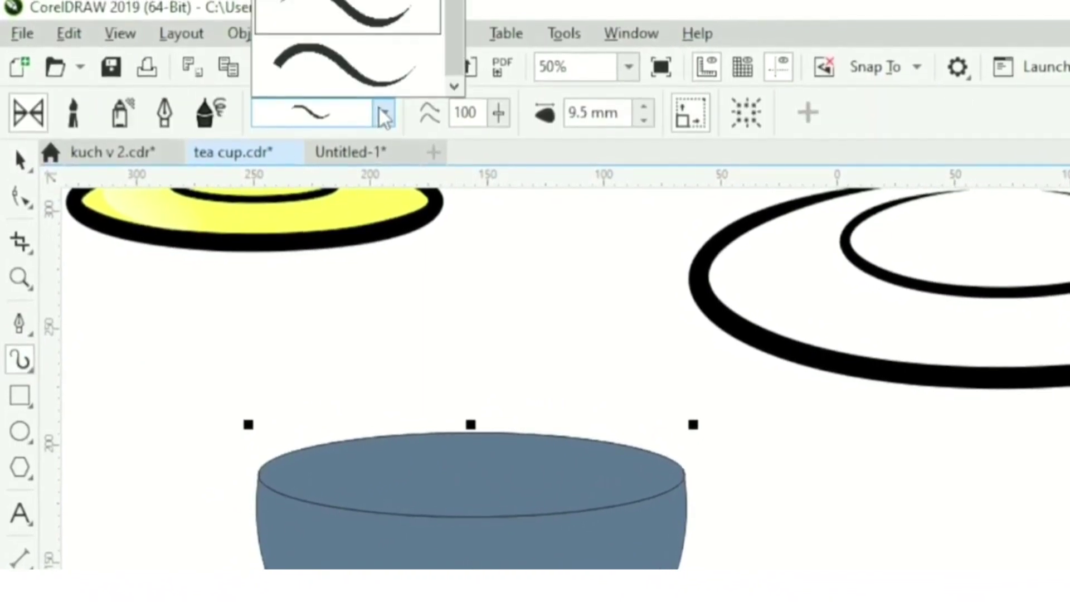
pyautogui.click(375, 15)
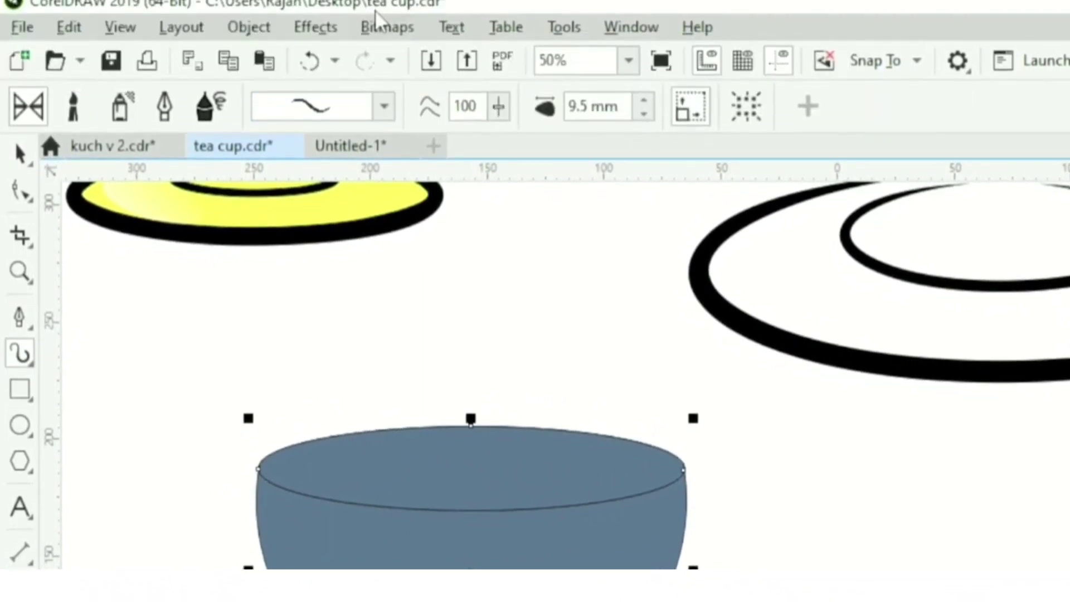
pyautogui.click(644, 100)
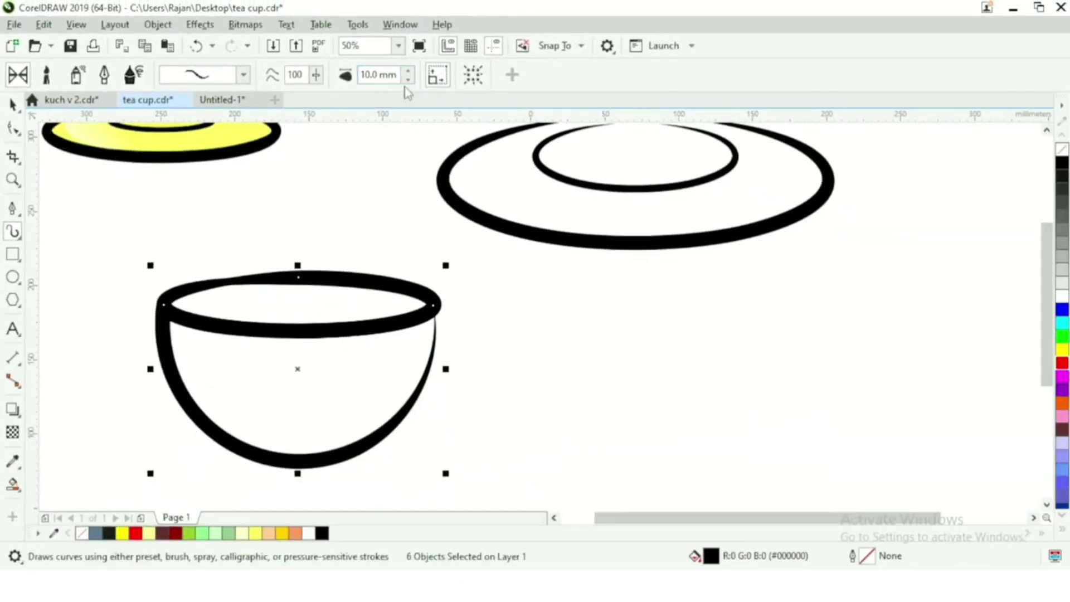
pyautogui.click(408, 79)
pyautogui.click(408, 80)
pyautogui.press('Escape')
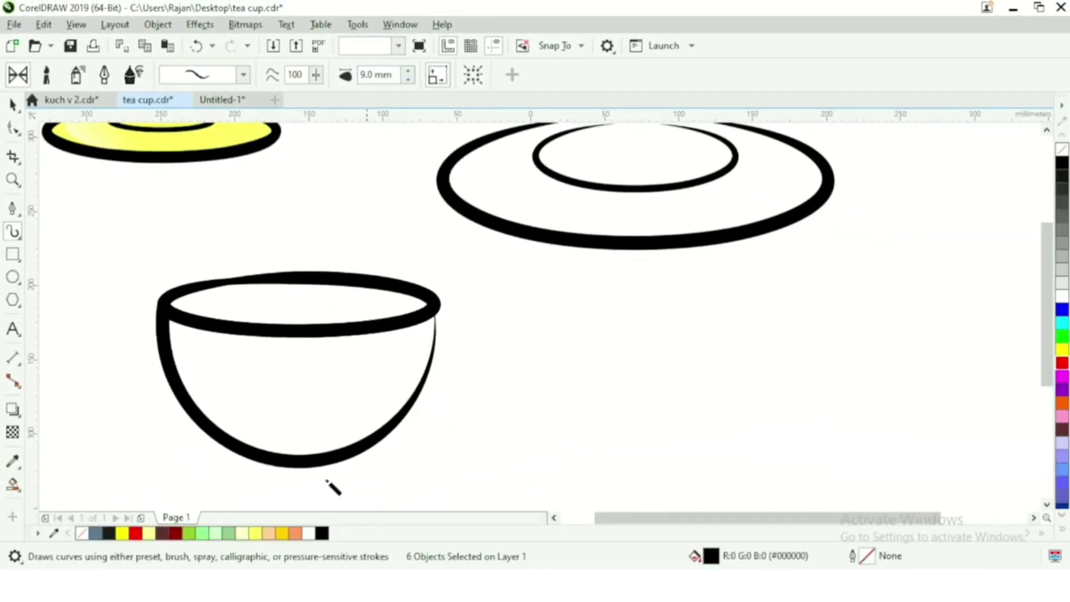
pyautogui.click(13, 104)
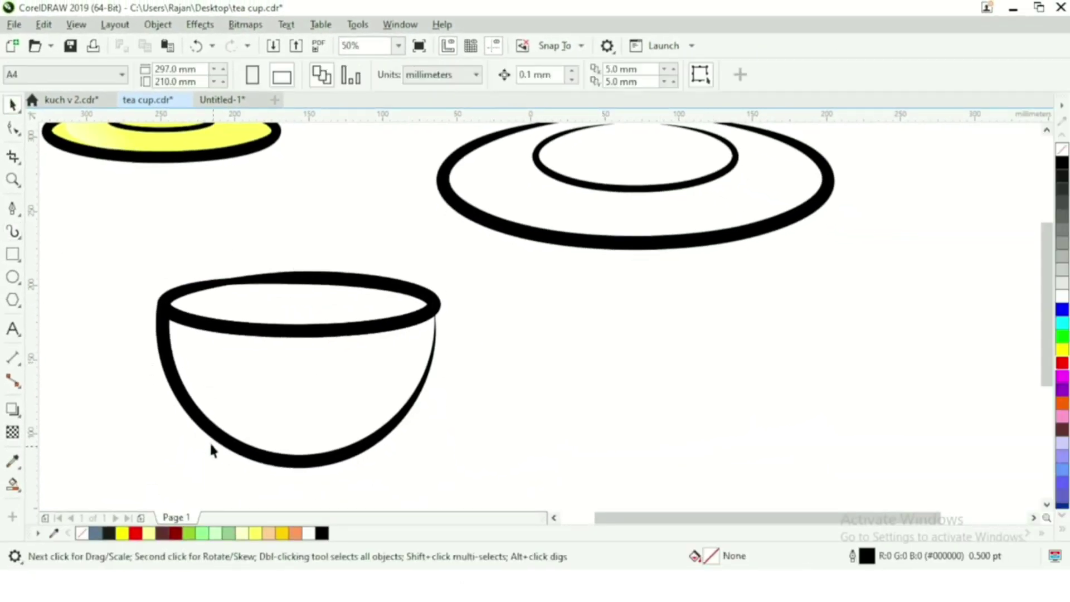
# Step: Smart-fill the cup body below the rim and color the new shape red (#FF0000)
pyautogui.click(245, 408)
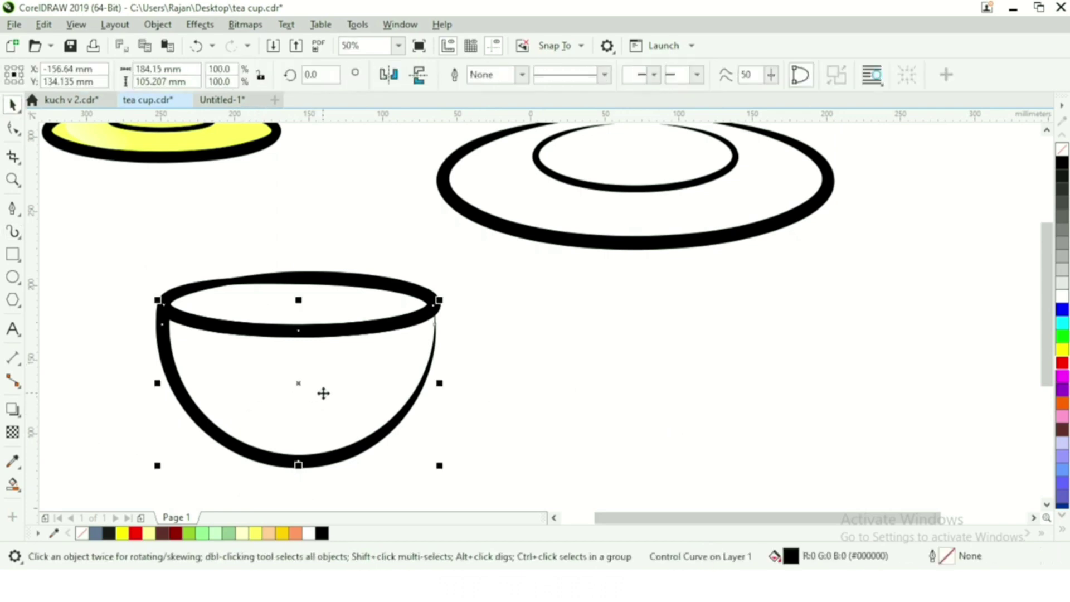
pyautogui.click(13, 483)
pyautogui.click(240, 390)
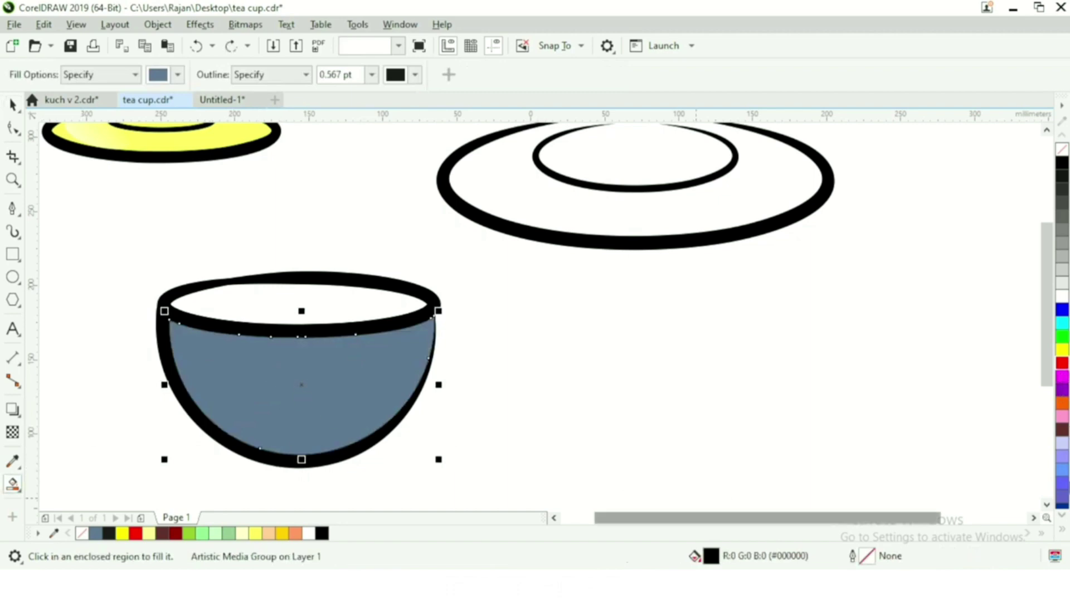
pyautogui.click(1062, 363)
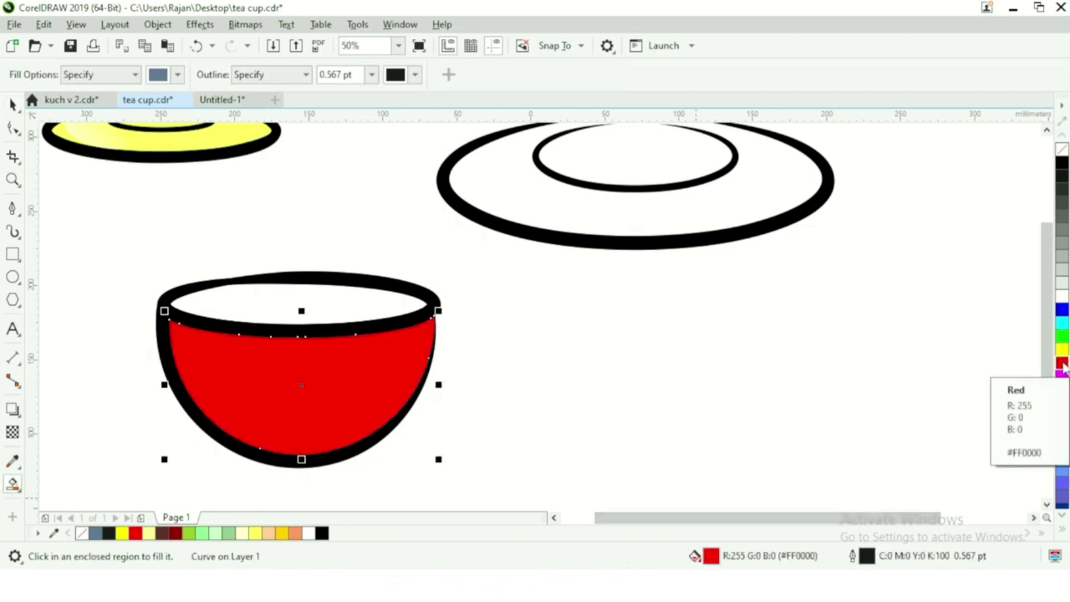
# Step: Smart-fill the cup opening inside the rim and color it pale yellow
pyautogui.click(252, 294)
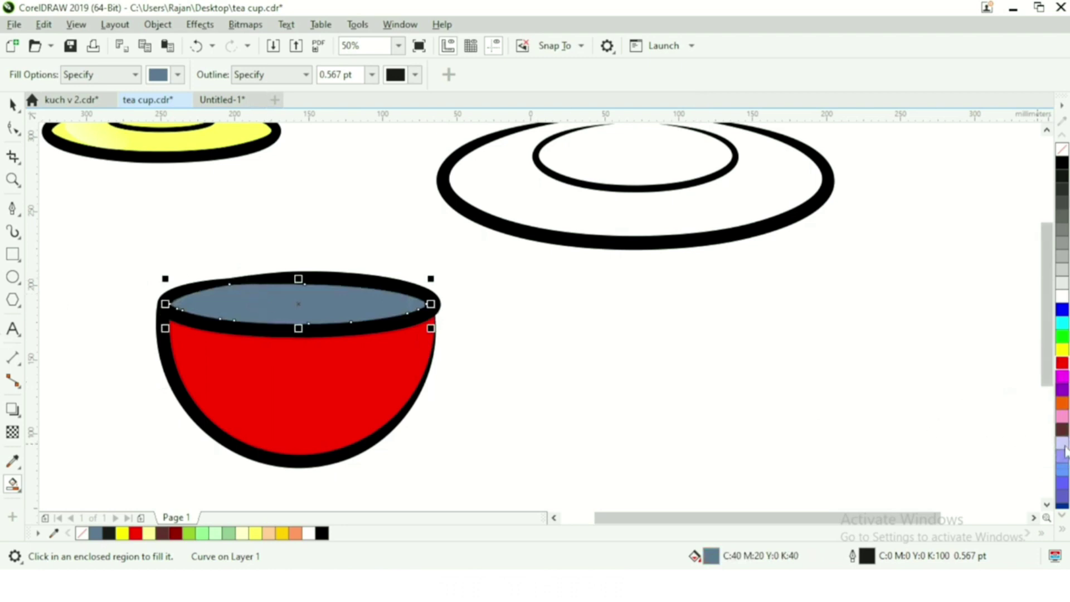
pyautogui.click(1063, 530)
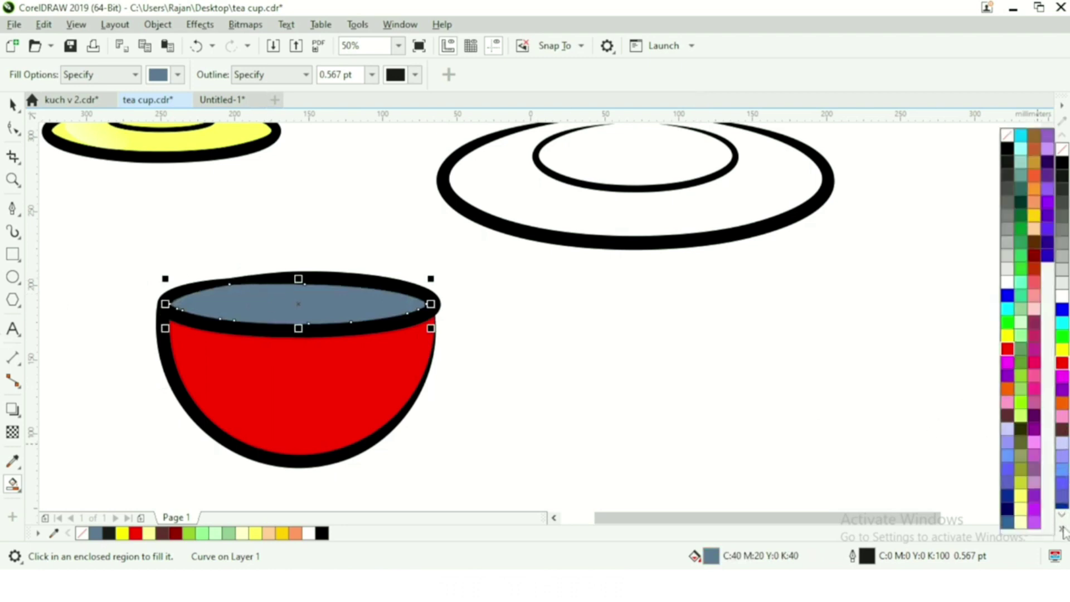
pyautogui.click(1022, 498)
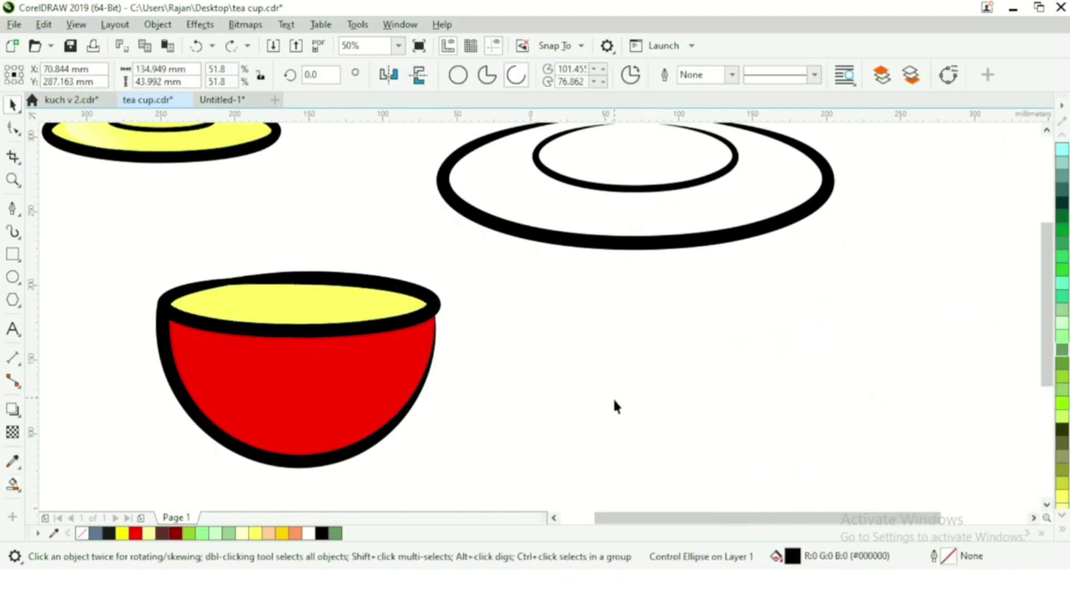
pyautogui.click(614, 400)
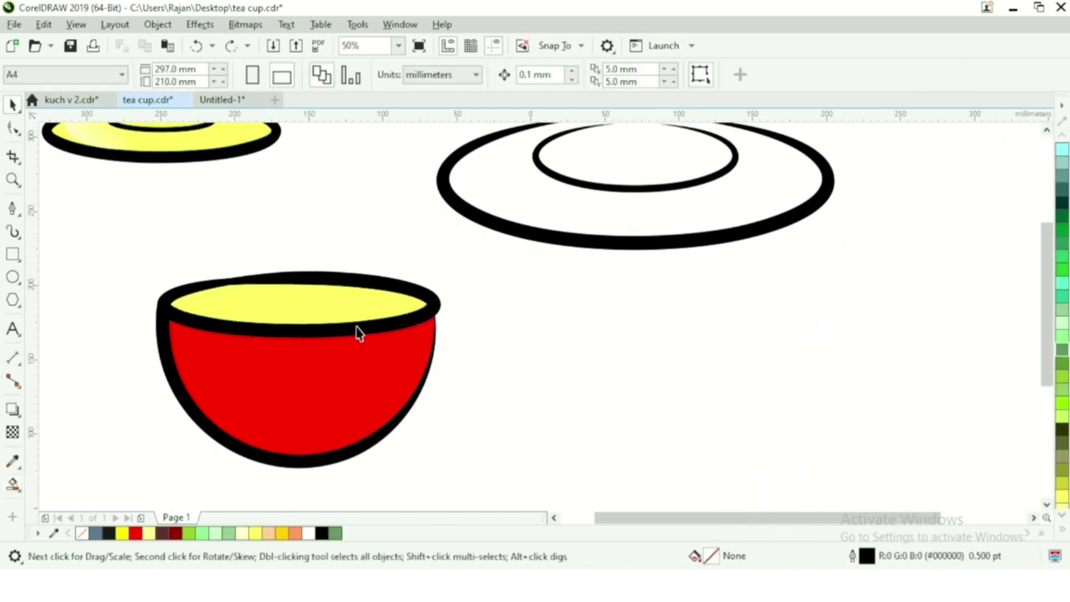
# Step: Draw a narrow ellipse about 22 mm by 59 mm, rotate it to about 326°, and move it against the red body's right edge
pyautogui.click(365, 398)
pyautogui.click(504, 411)
pyautogui.click(13, 277)
pyautogui.moveTo(397, 349); pyautogui.dragTo(364, 436)
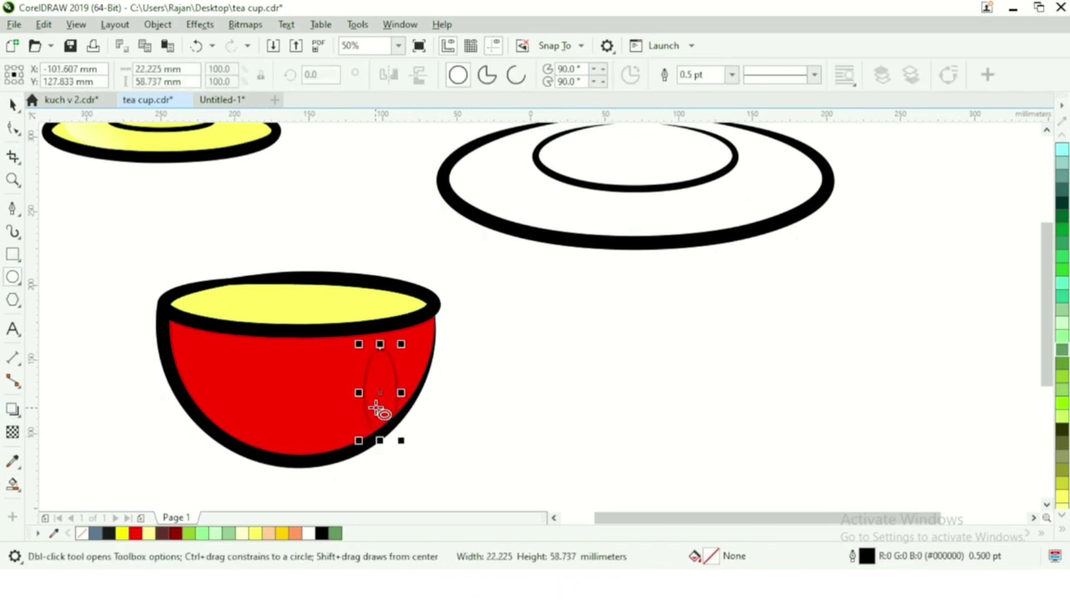
pyautogui.click(380, 394)
pyautogui.moveTo(398, 342); pyautogui.dragTo(421, 365)
pyautogui.click(13, 104)
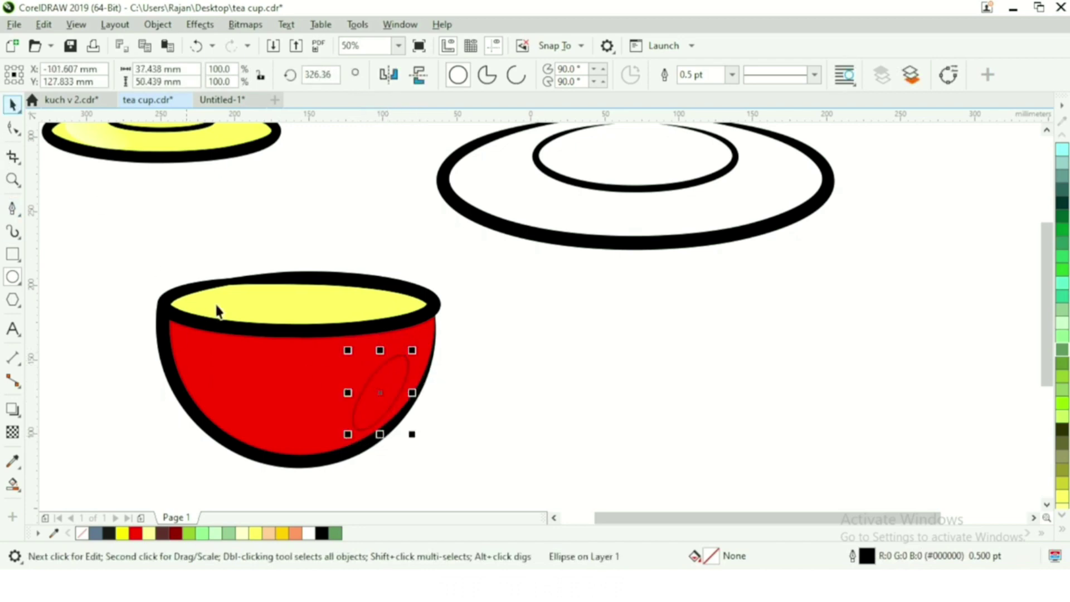
pyautogui.moveTo(396, 387); pyautogui.dragTo(416, 374)
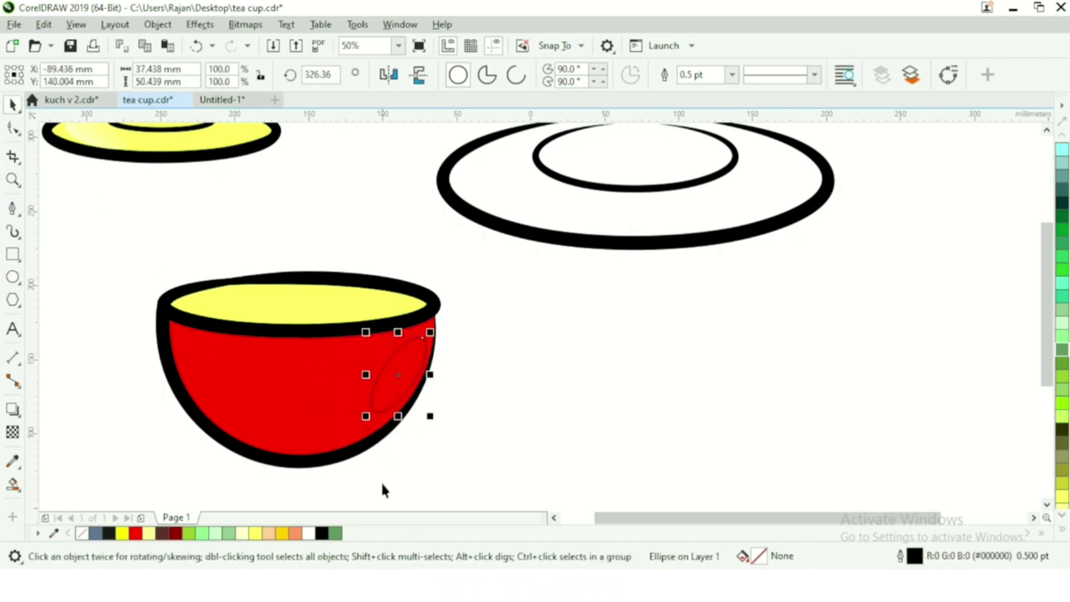
# Step: Convert the tilted ellipse to curves and reshape its nodes into a highlight following the cup's right side
pyautogui.click(12, 127)
pyautogui.rightClick(411, 351)
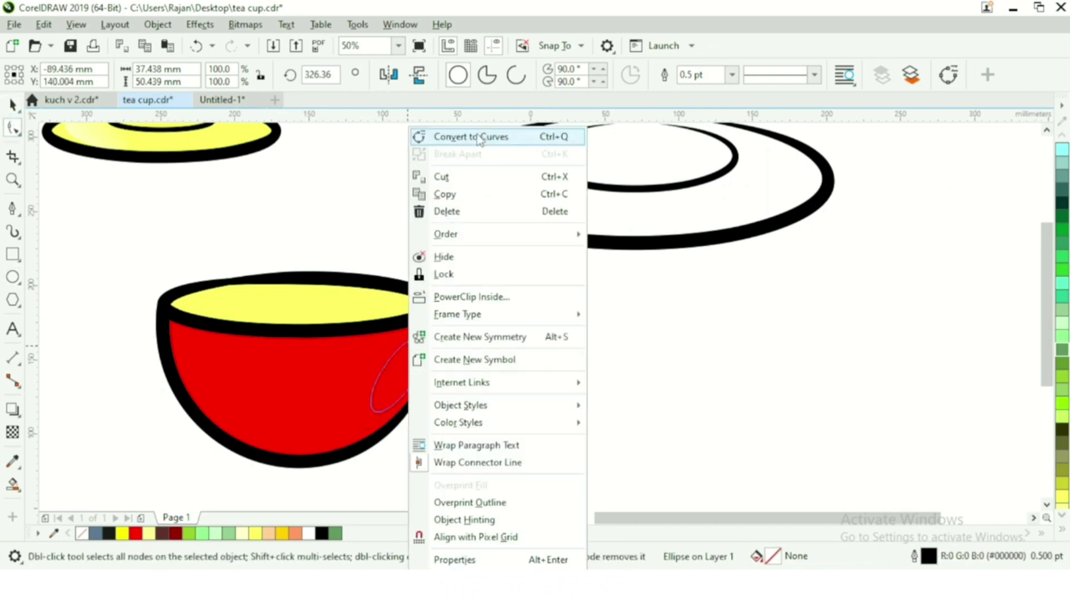
pyautogui.click(481, 137)
pyautogui.moveTo(385, 365); pyautogui.dragTo(390, 370)
pyautogui.moveTo(423, 337); pyautogui.dragTo(422, 332)
pyautogui.moveTo(374, 411); pyautogui.dragTo(426, 400)
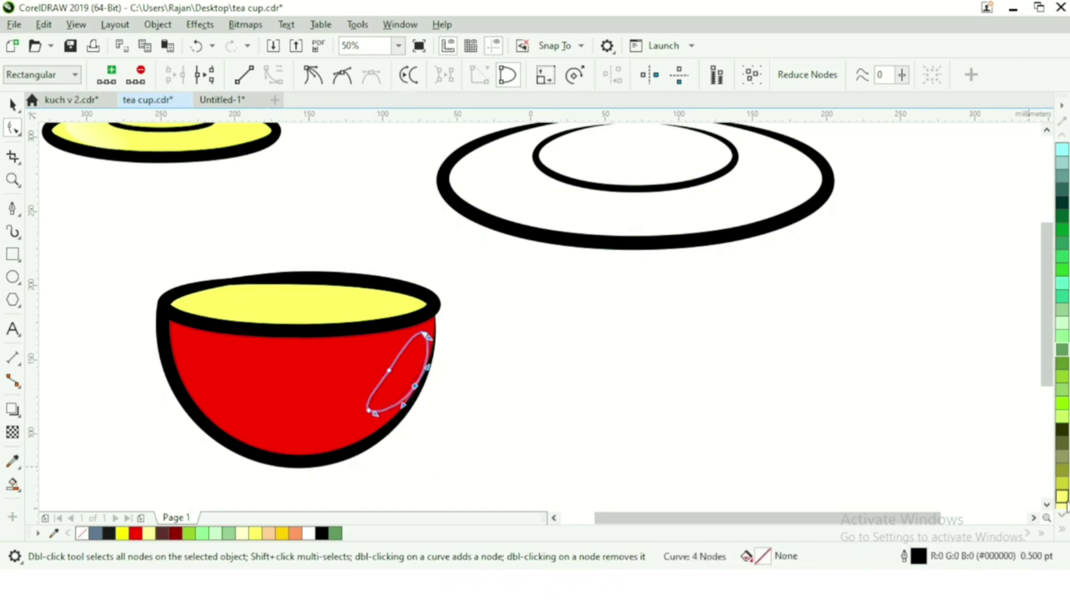
# Step: Fill the highlight shape white and apply a linear fountain transparency that fades it toward the cup's center at about 156°
pyautogui.click(1063, 528)
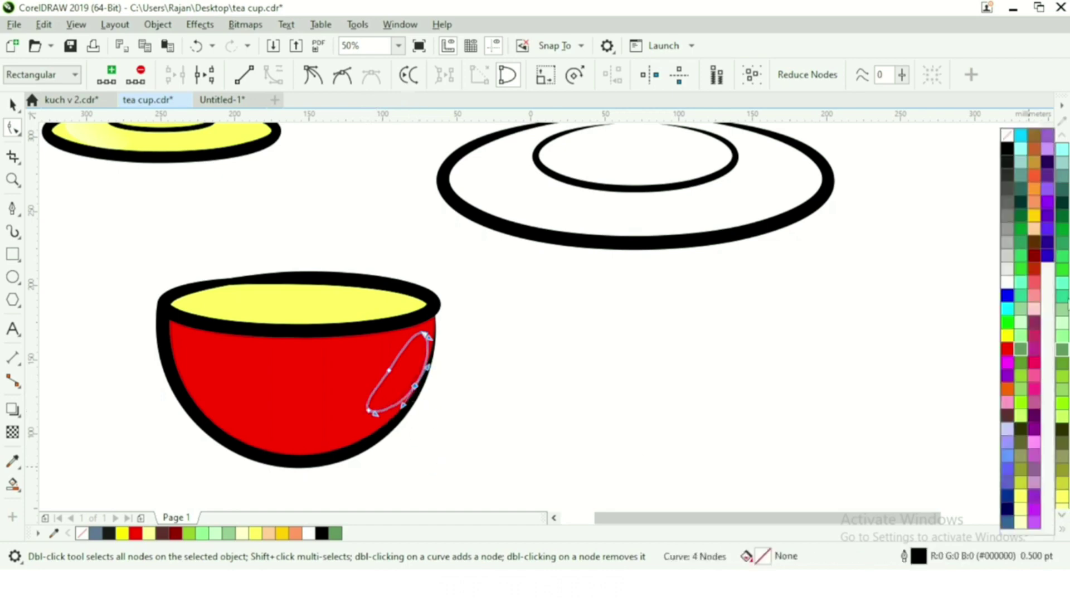
pyautogui.click(1006, 284)
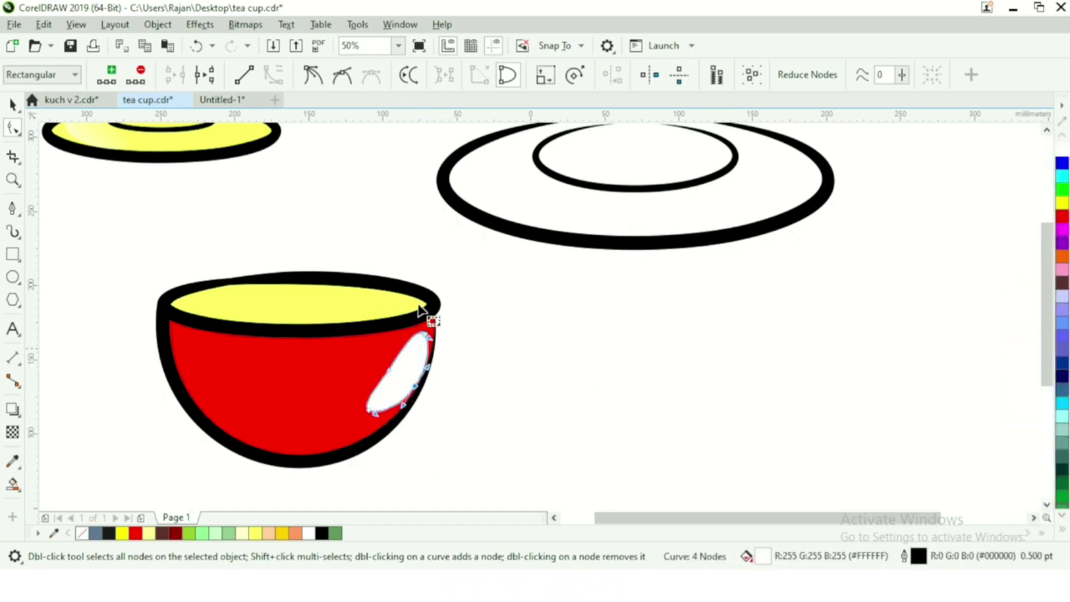
pyautogui.click(12, 433)
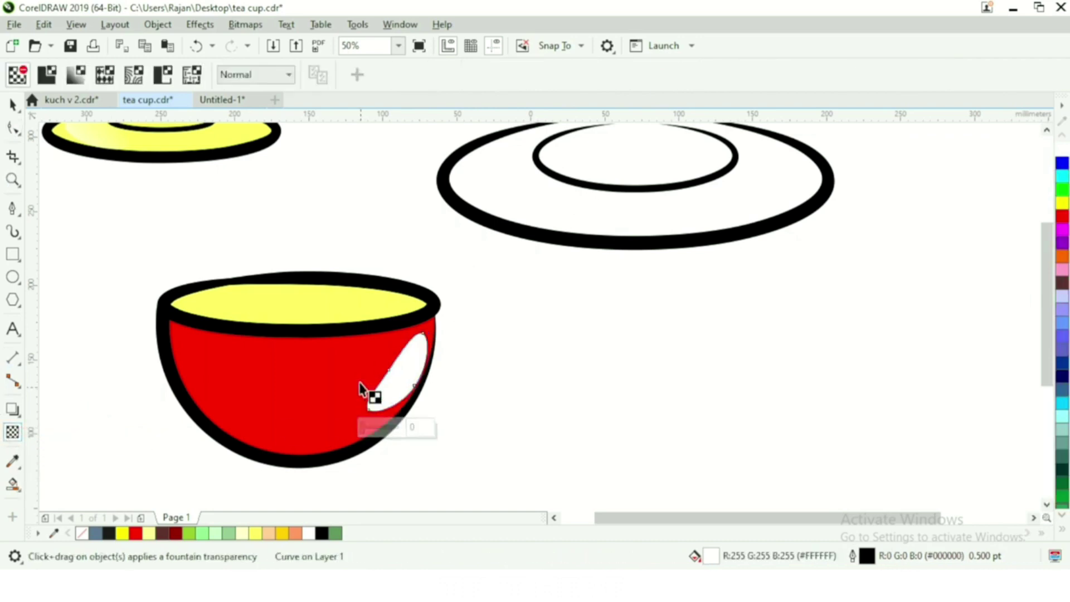
pyautogui.moveTo(371, 347); pyautogui.dragTo(420, 382)
pyautogui.moveTo(371, 348); pyautogui.dragTo(493, 391)
pyautogui.moveTo(418, 383); pyautogui.dragTo(385, 366)
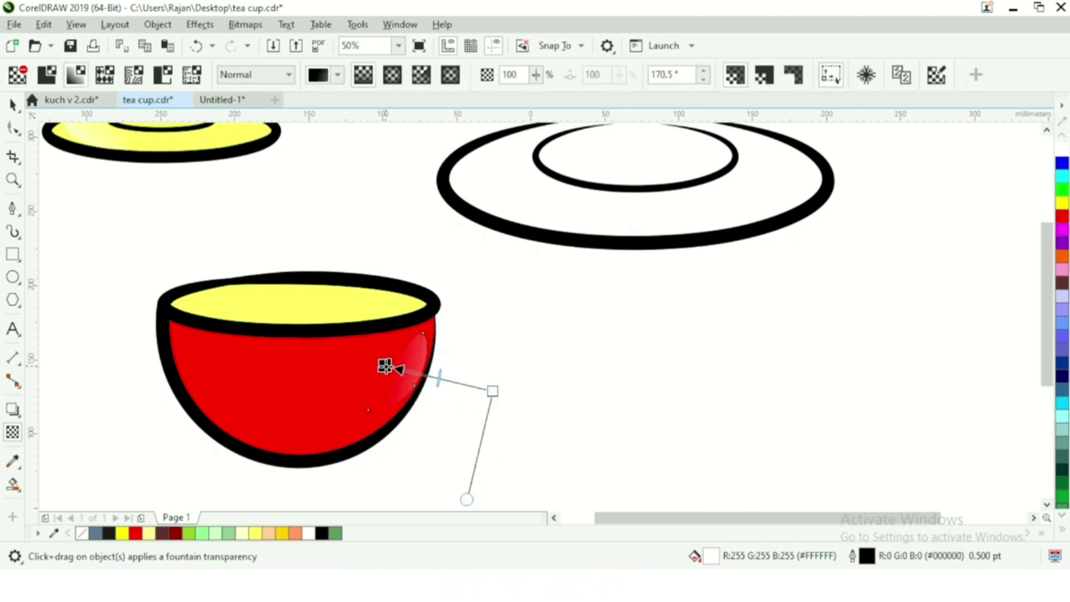
pyautogui.moveTo(492, 391); pyautogui.dragTo(488, 413)
pyautogui.moveTo(386, 367); pyautogui.dragTo(386, 354)
pyautogui.click(386, 350)
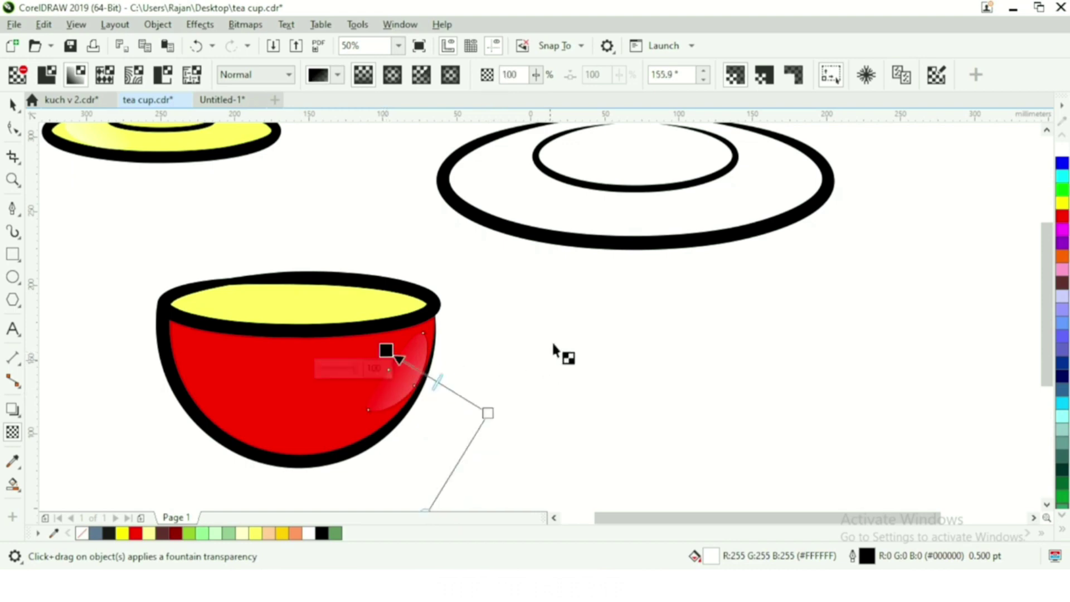
# Step: Remove the outline from the highlight shape and deselect it
pyautogui.press('space')
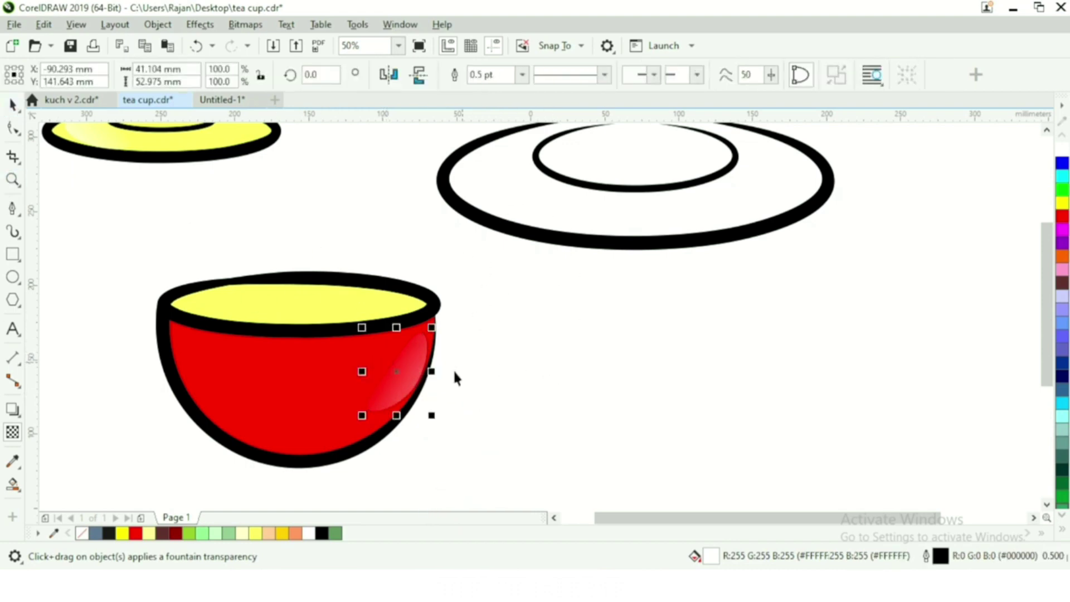
pyautogui.click(417, 370)
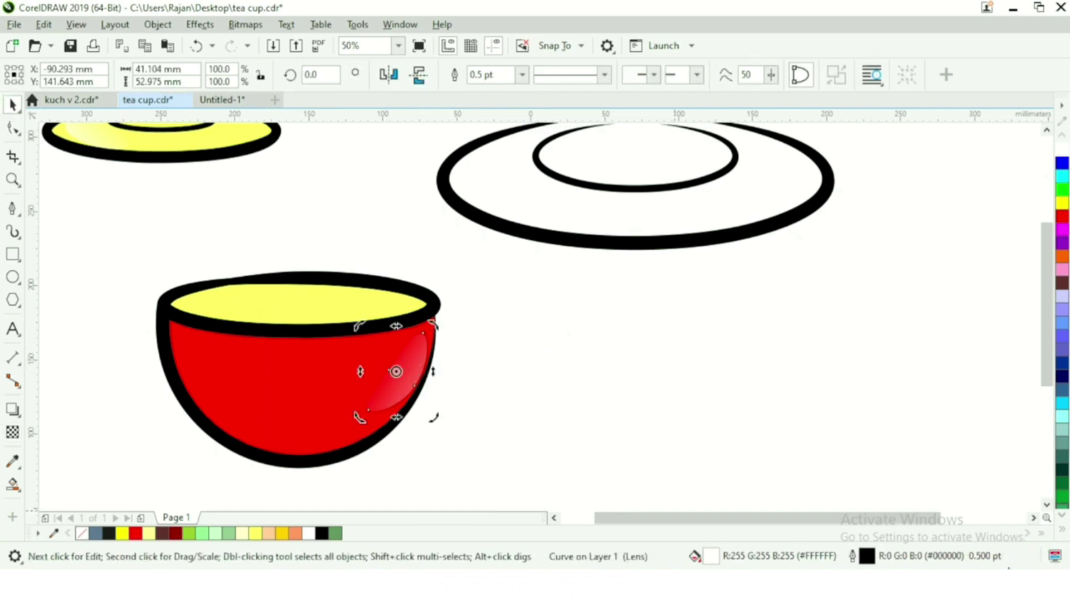
pyautogui.click(1062, 534)
pyautogui.rightClick(1007, 135)
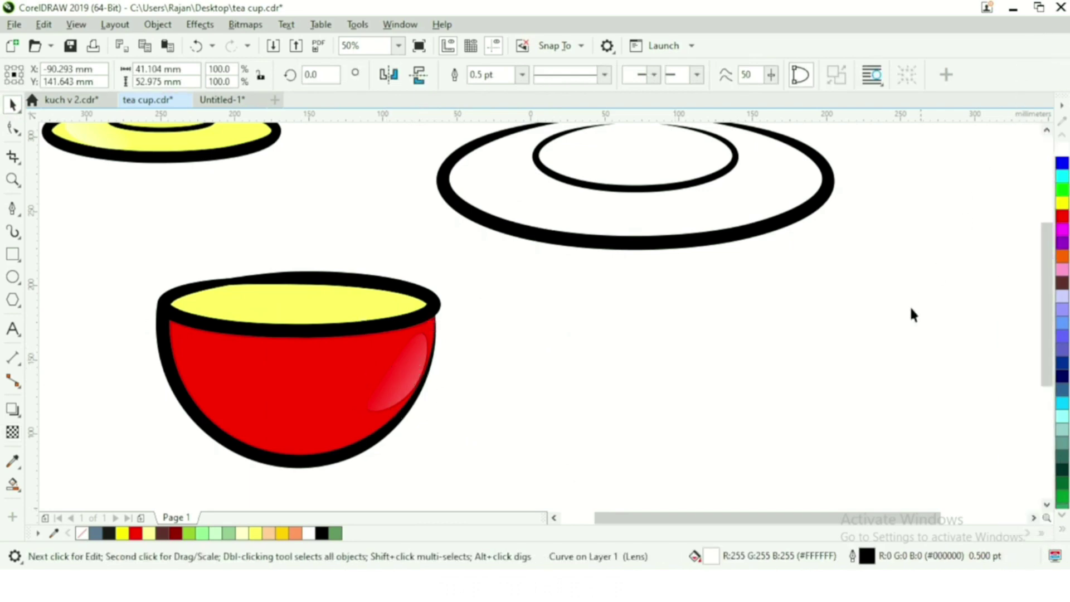
pyautogui.click(775, 344)
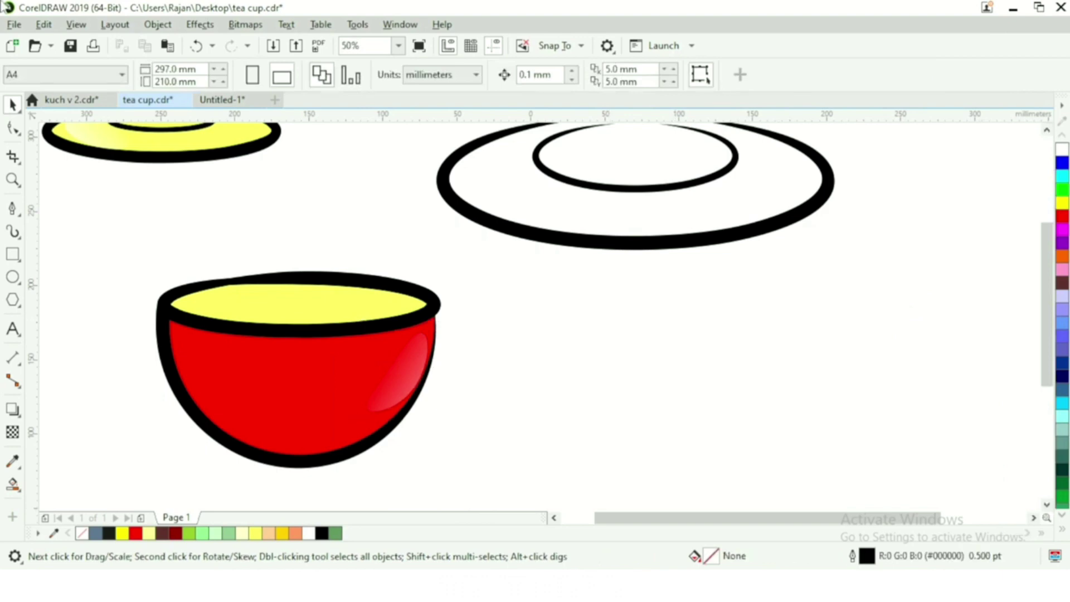
# Step: Draw a straight Pen line about 31 mm wide and 58 mm high along the cup's right side for the handle
pyautogui.click(12, 208)
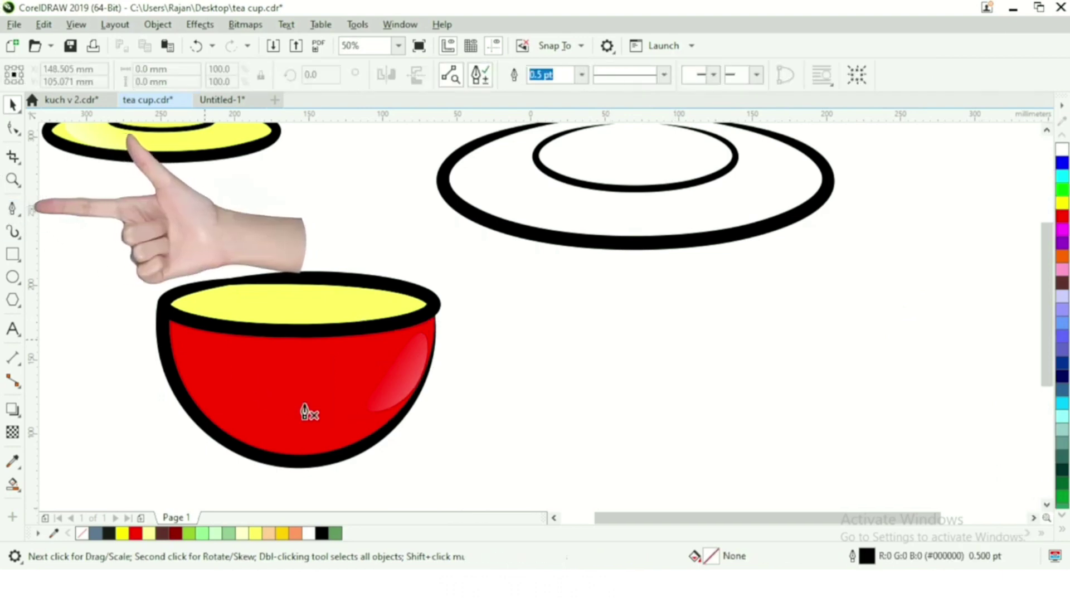
pyautogui.click(436, 337)
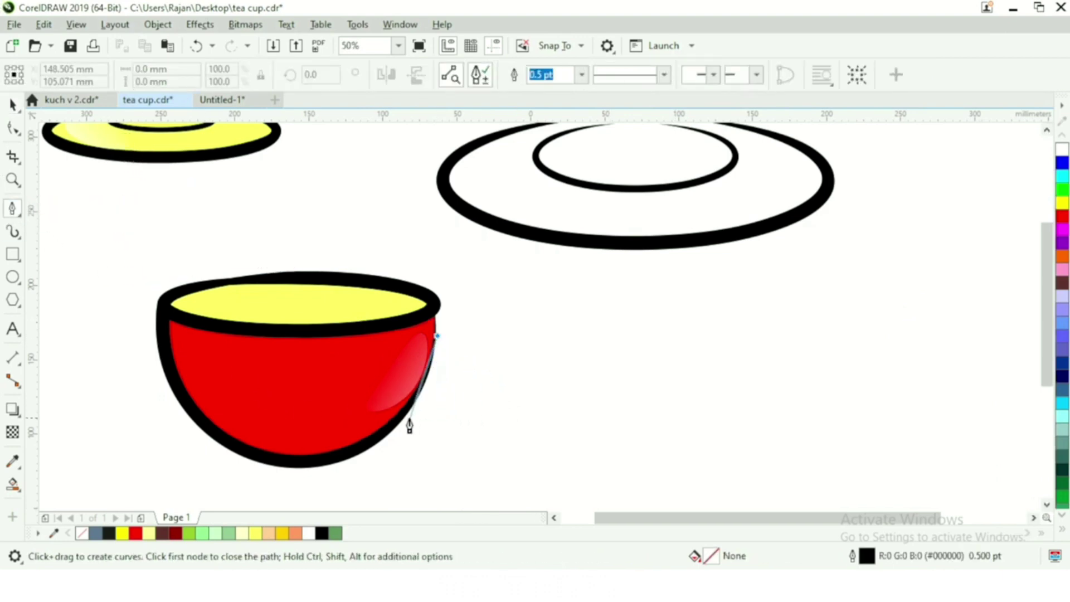
pyautogui.doubleClick(390, 428)
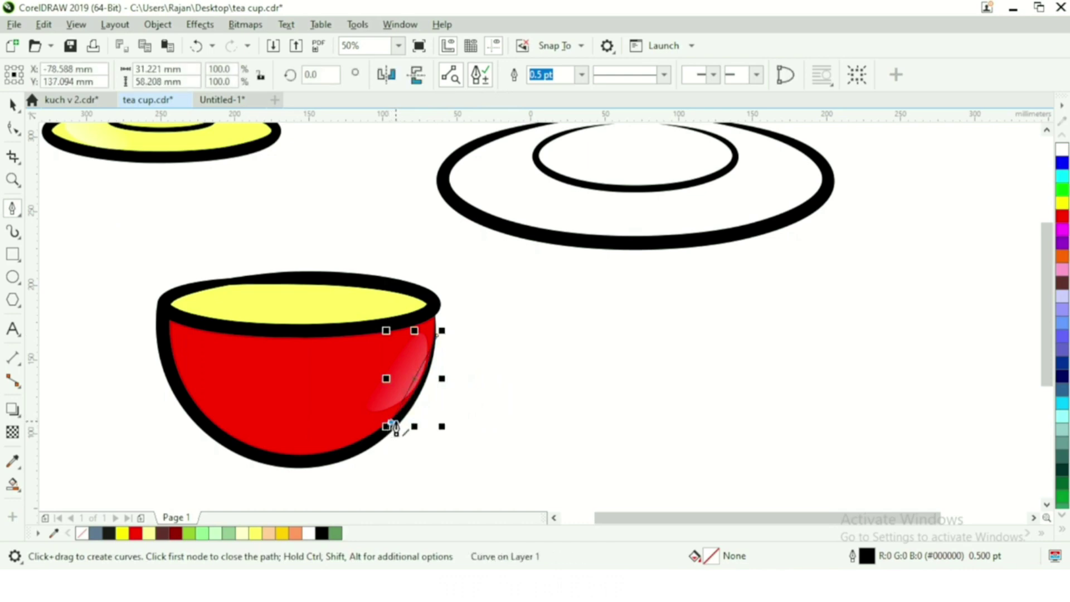
# Step: Convert the handle line to a curve and bend it outward from the cup with its control handles
pyautogui.click(12, 129)
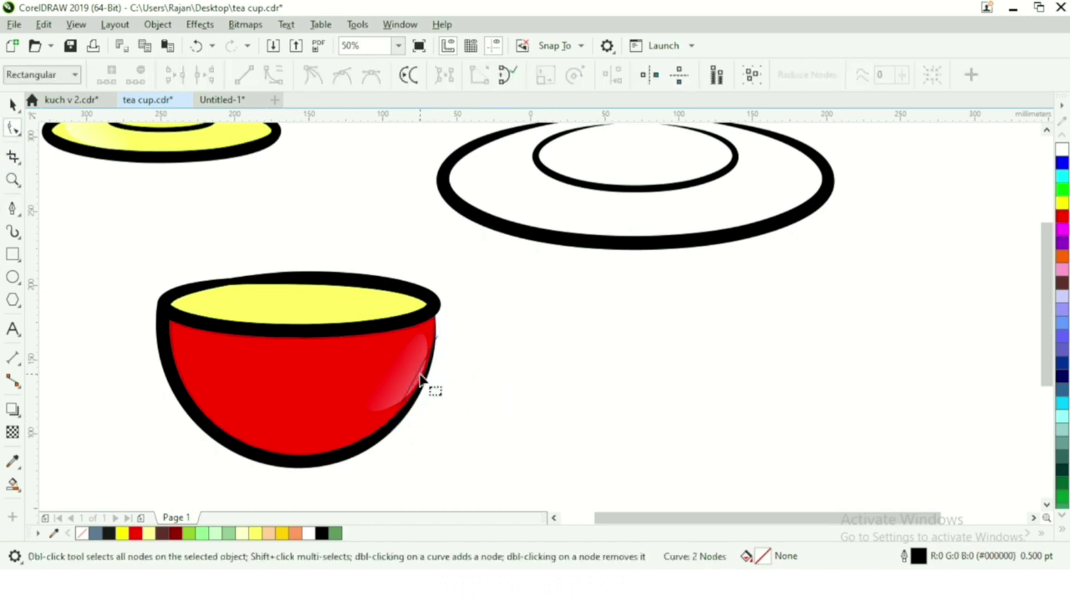
pyautogui.click(421, 380)
pyautogui.click(417, 373)
pyautogui.rightClick(417, 376)
pyautogui.click(508, 389)
pyautogui.rightClick(418, 376)
pyautogui.click(454, 192)
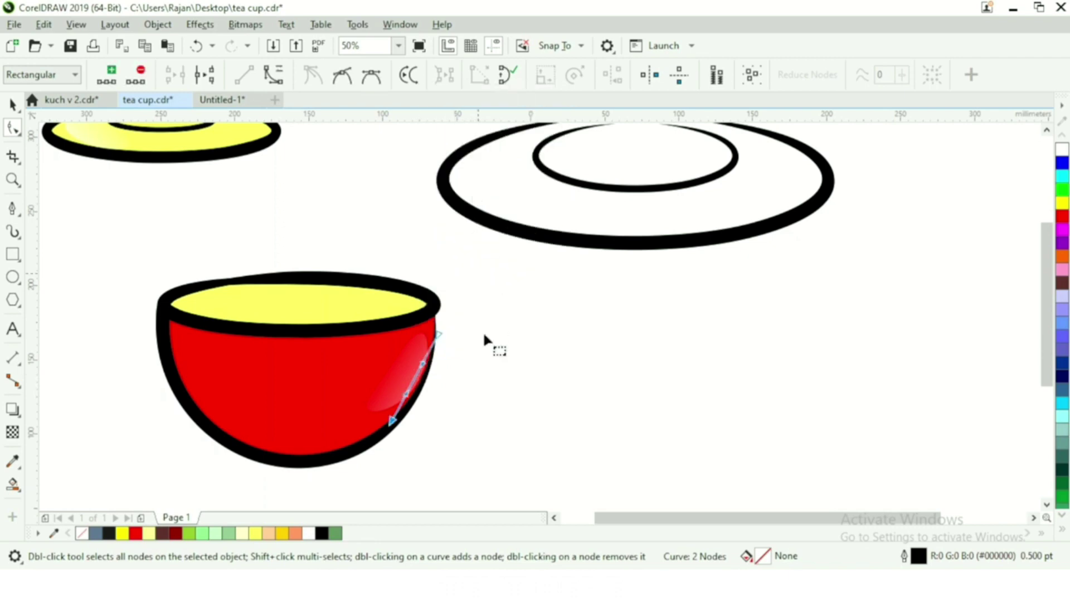
pyautogui.moveTo(423, 364); pyautogui.dragTo(489, 388)
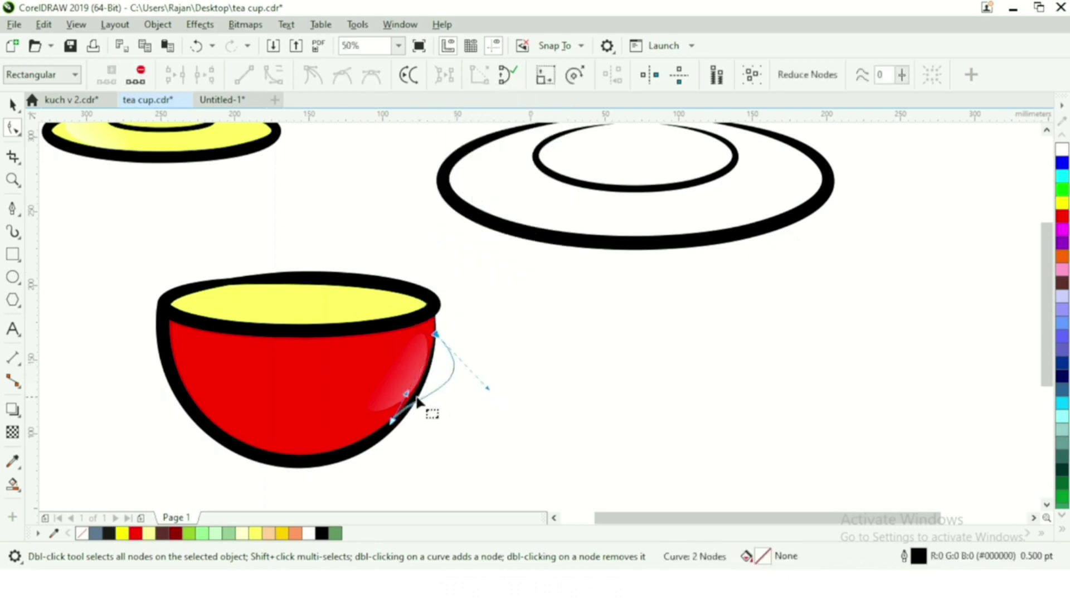
pyautogui.moveTo(406, 395); pyautogui.dragTo(456, 410)
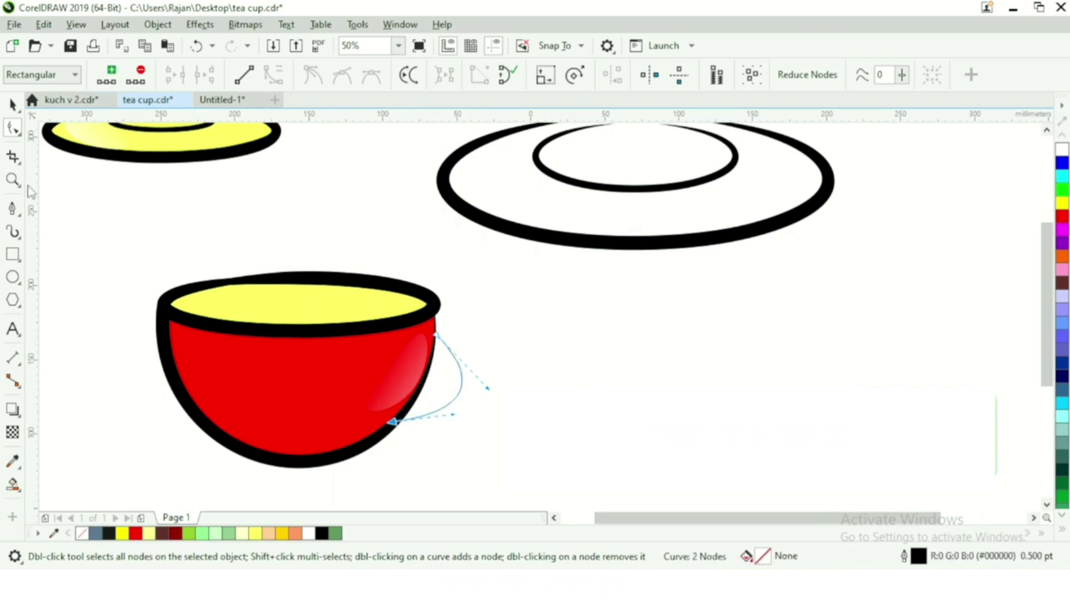
# Step: Apply the tapered preset Artistic Media stroke to the handle curve with a width of 6.5 mm
pyautogui.click(15, 233)
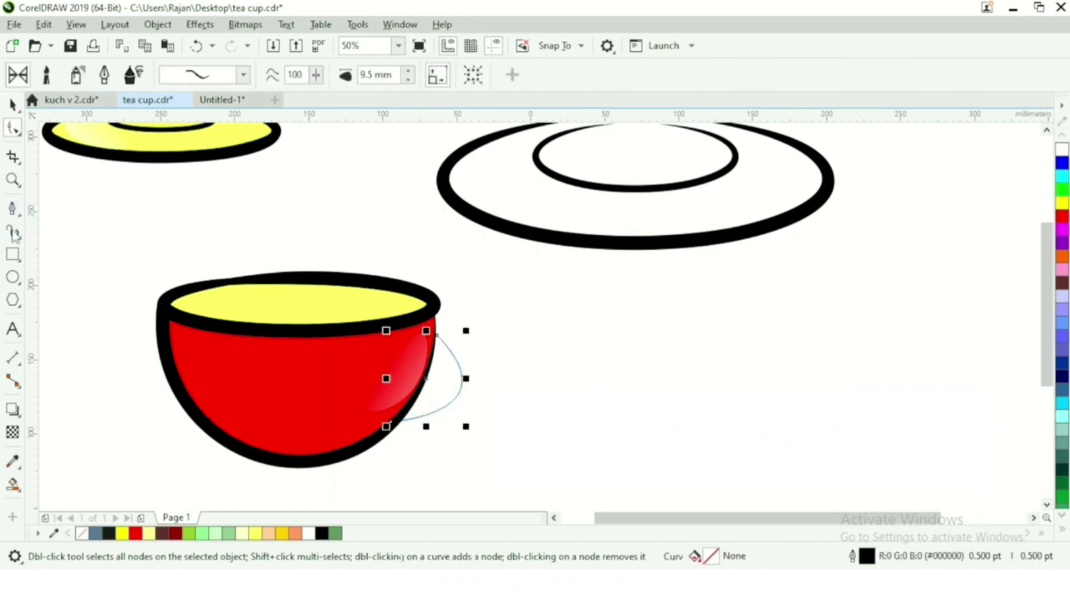
pyautogui.click(241, 79)
pyautogui.click(243, 12)
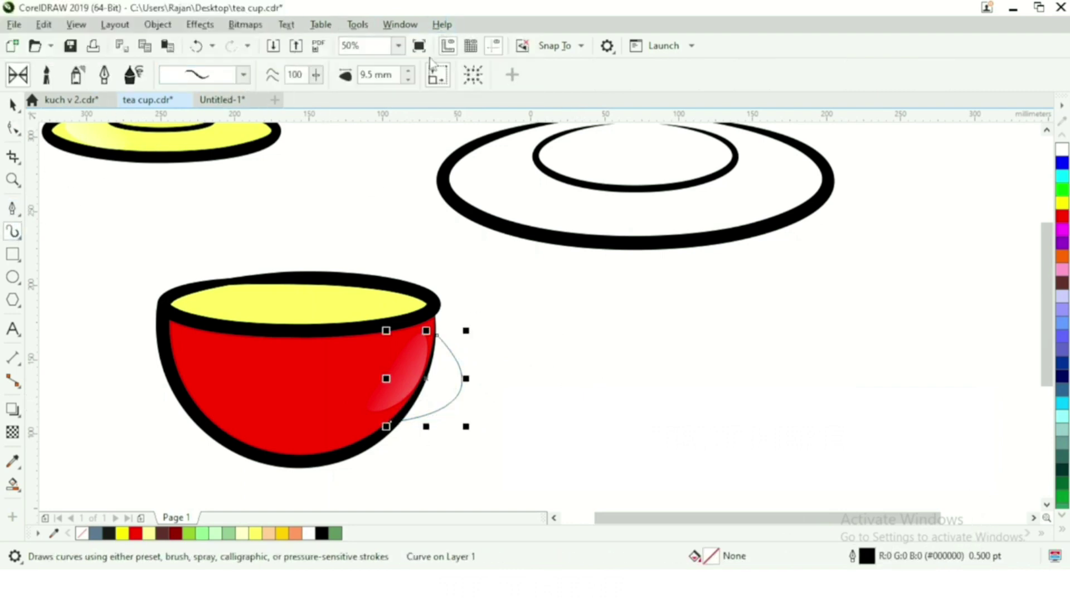
pyautogui.click(408, 79)
pyautogui.click(409, 80)
pyautogui.click(408, 79)
pyautogui.click(409, 80)
pyautogui.click(409, 79)
pyautogui.click(408, 80)
pyautogui.click(408, 80)
pyautogui.click(409, 80)
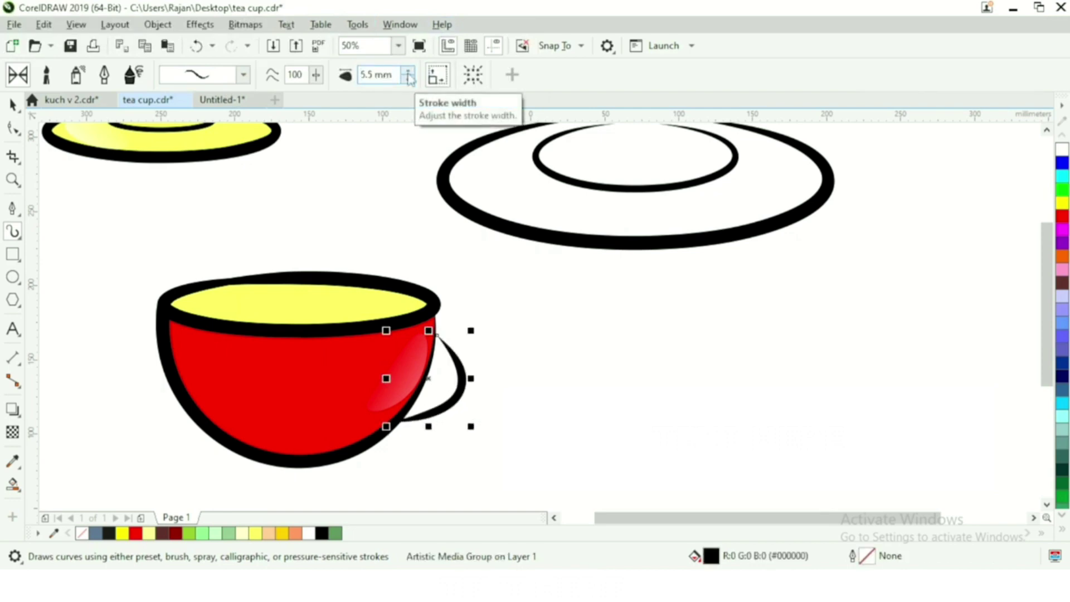
pyautogui.click(409, 71)
pyautogui.click(408, 71)
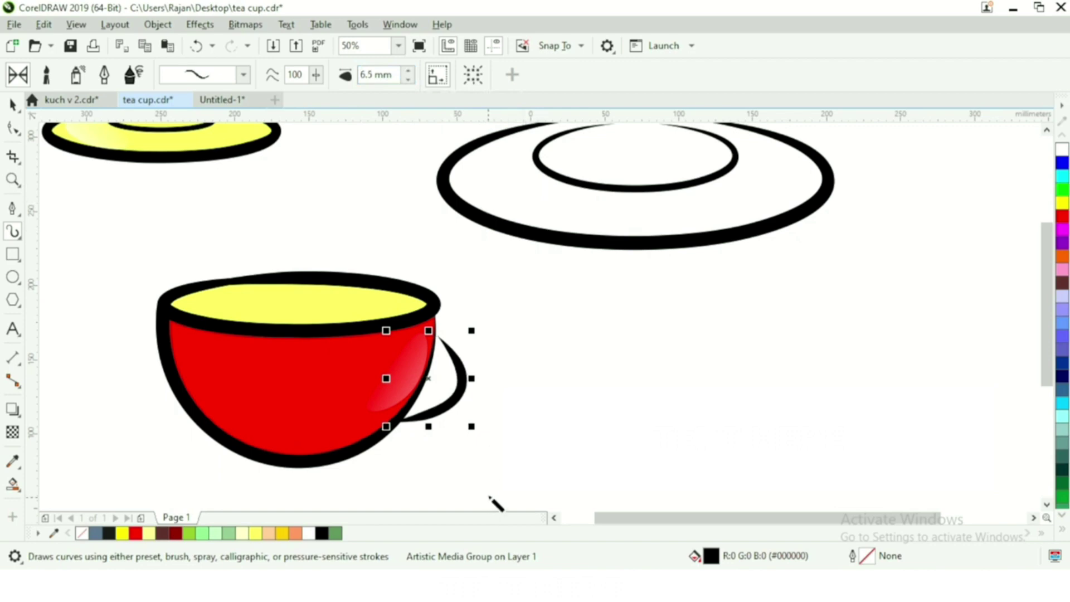
# Step: Move the handle curve's upper node slightly up and inward to meet the cup's edge, and deselect it
pyautogui.click(14, 128)
pyautogui.click(454, 357)
pyautogui.moveTo(436, 336); pyautogui.dragTo(432, 330)
pyautogui.click(524, 368)
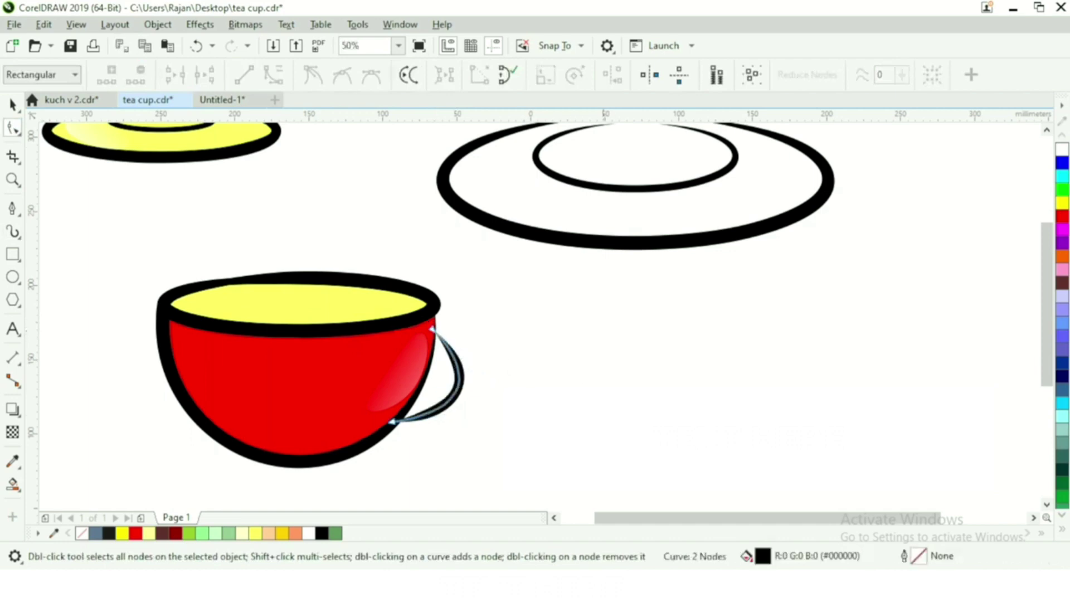
pyautogui.click(12, 104)
pyautogui.click(566, 305)
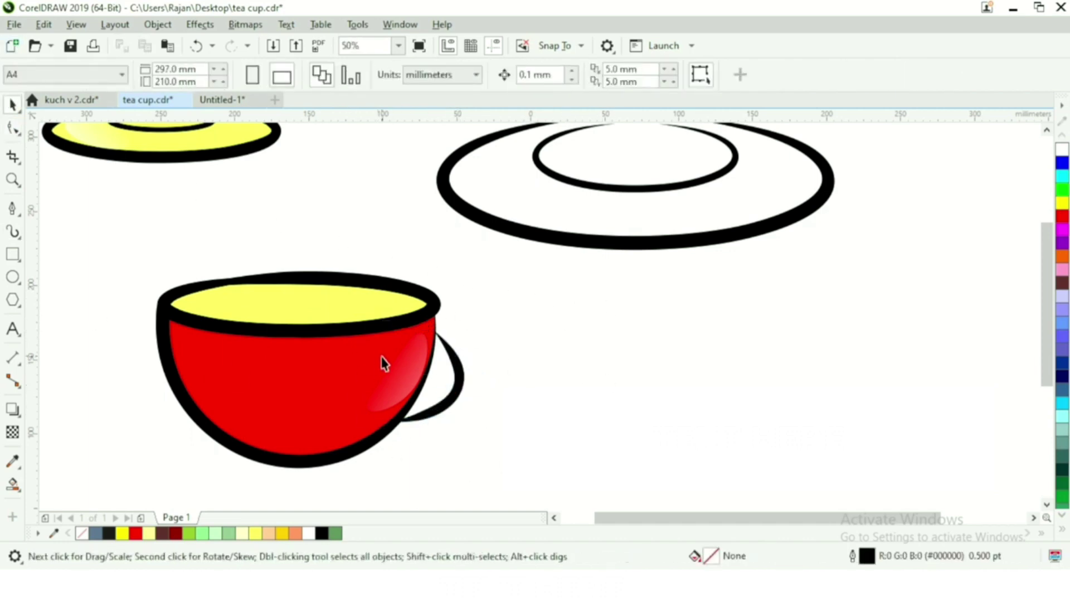
# Step: Draw a straight Pen line about 33 mm wide and 43 mm high inside the cup's lower-left edge
pyautogui.click(12, 208)
pyautogui.click(182, 368)
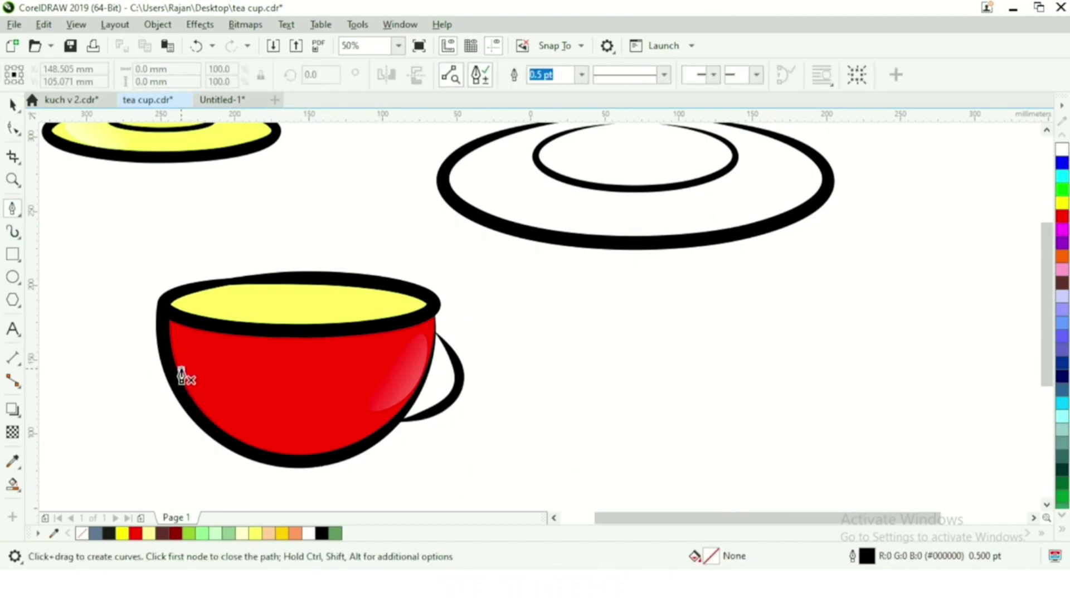
pyautogui.click(230, 439)
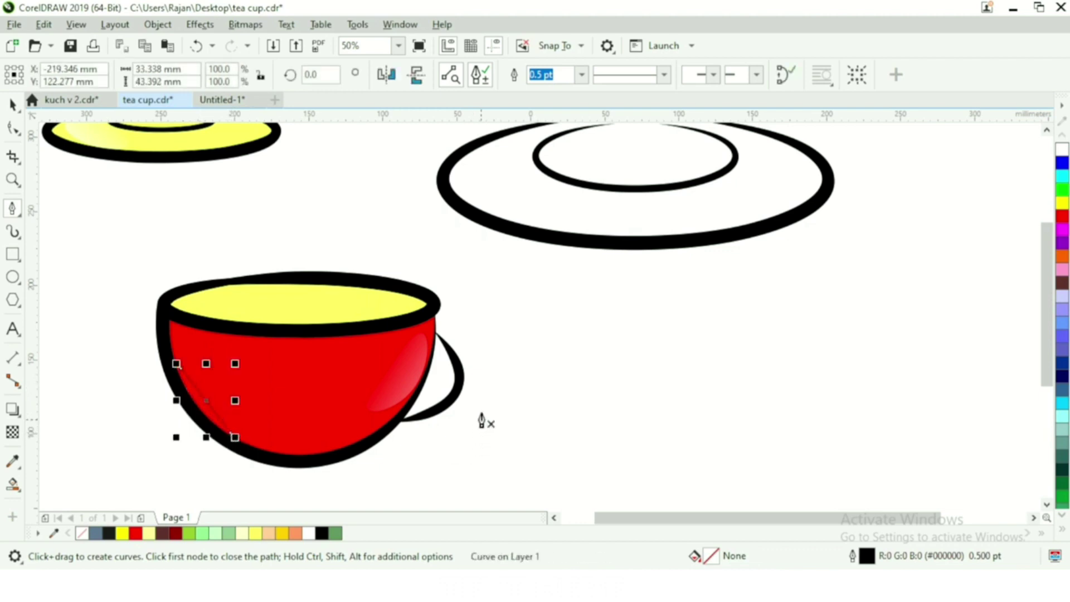
# Step: Convert the inner line to a curve and bend it to follow the cup's left outline
pyautogui.click(14, 129)
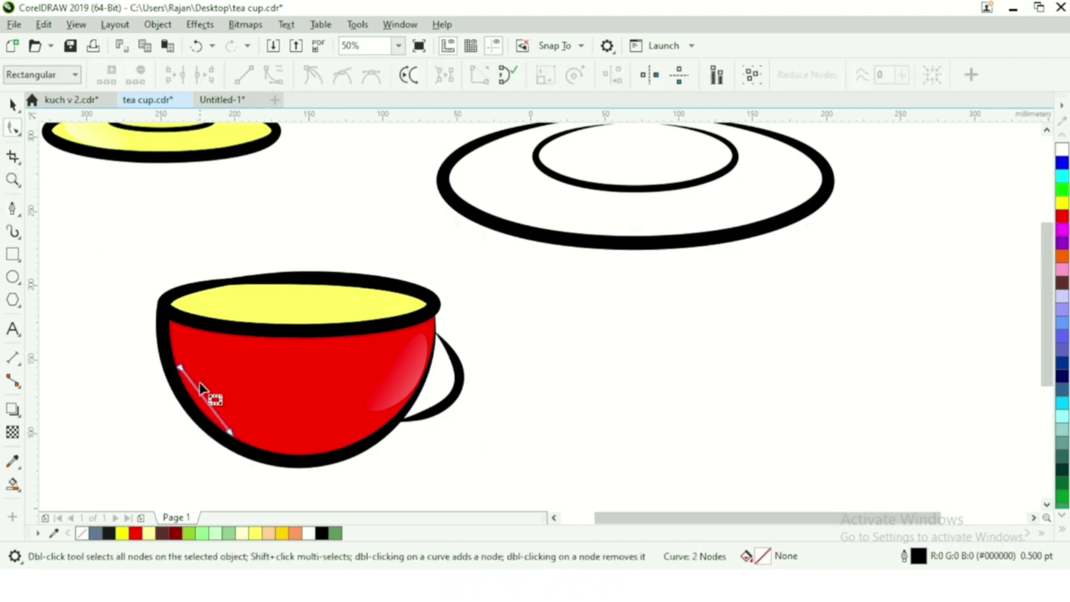
pyautogui.rightClick(203, 400)
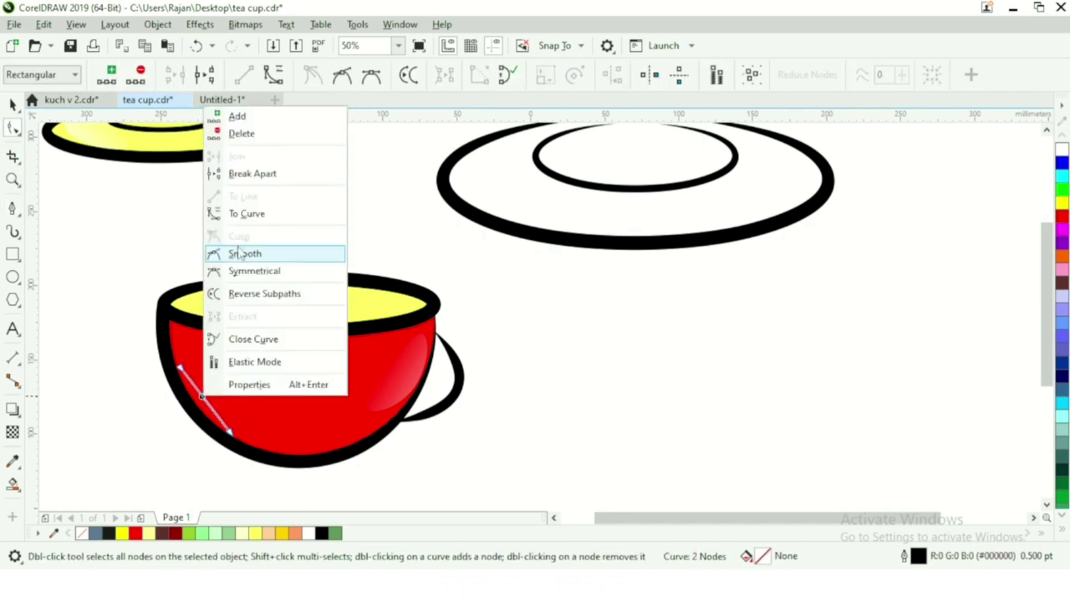
pyautogui.click(239, 215)
pyautogui.moveTo(198, 393); pyautogui.dragTo(224, 432)
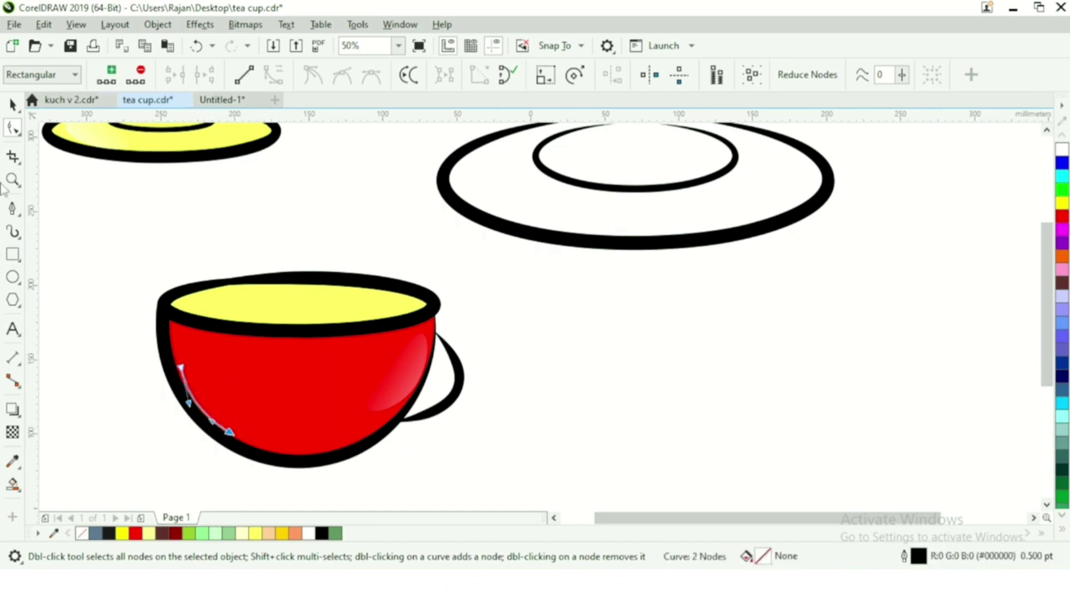
# Step: Move the inner accent curve slightly up and to the right, away from the cup's outline
pyautogui.click(12, 105)
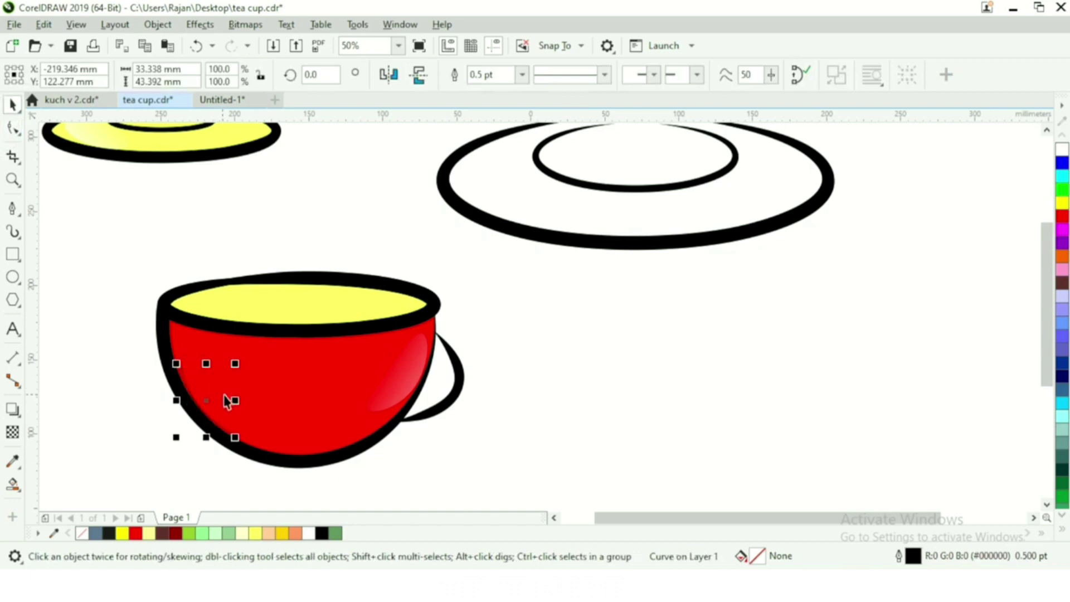
pyautogui.click(225, 400)
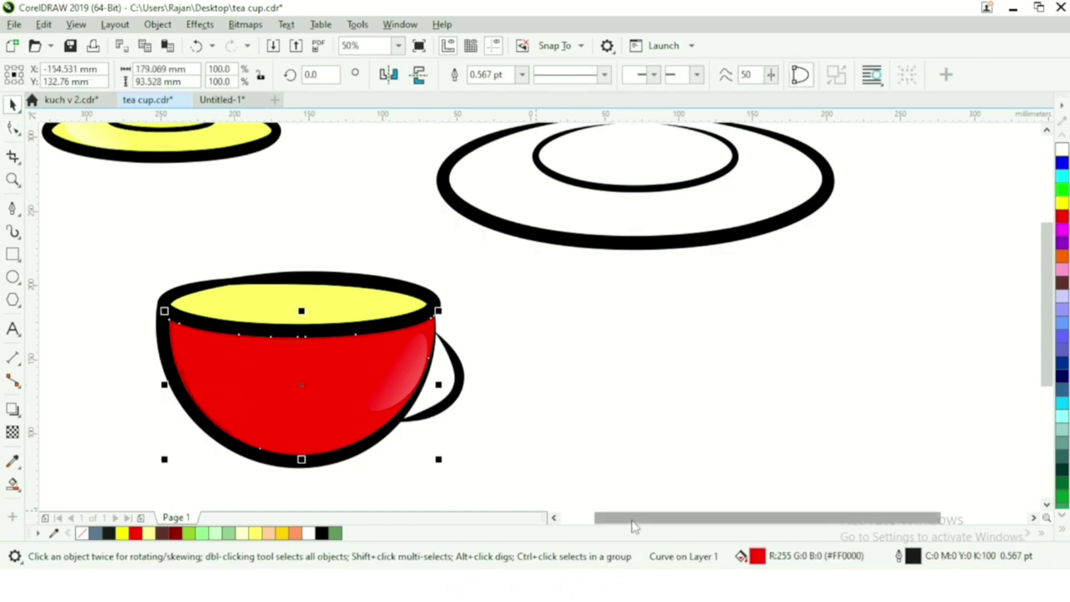
pyautogui.click(185, 389)
pyautogui.moveTo(187, 388)
pyautogui.mouseDown()
pyautogui.moveTo(188, 377)
pyautogui.moveTo(193, 386)
pyautogui.mouseUp()
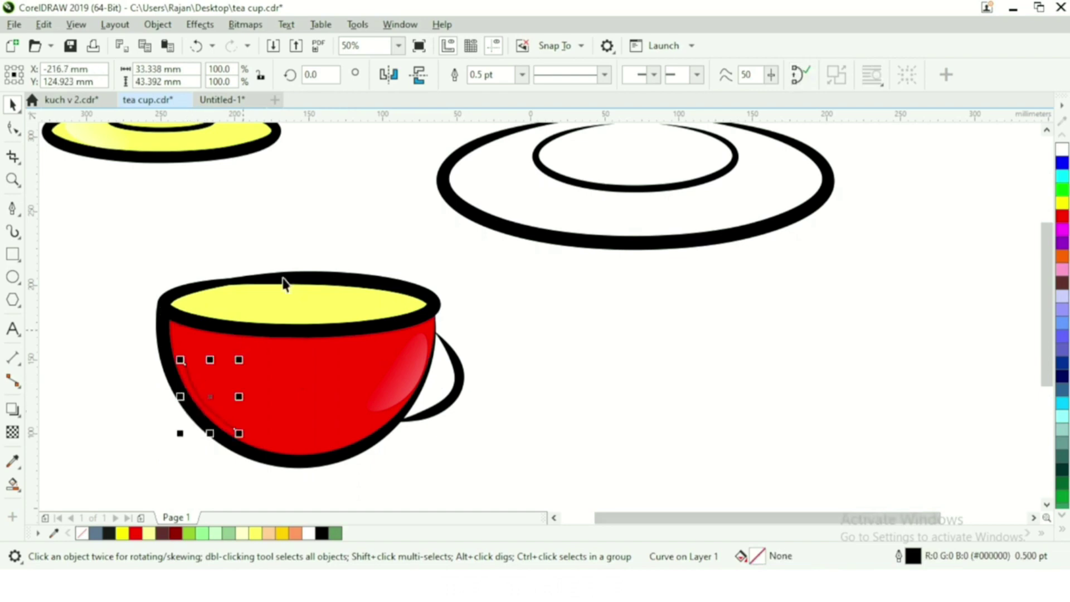
# Step: Set the accent curve's outline width to 12 pt and deselect it
pyautogui.click(522, 75)
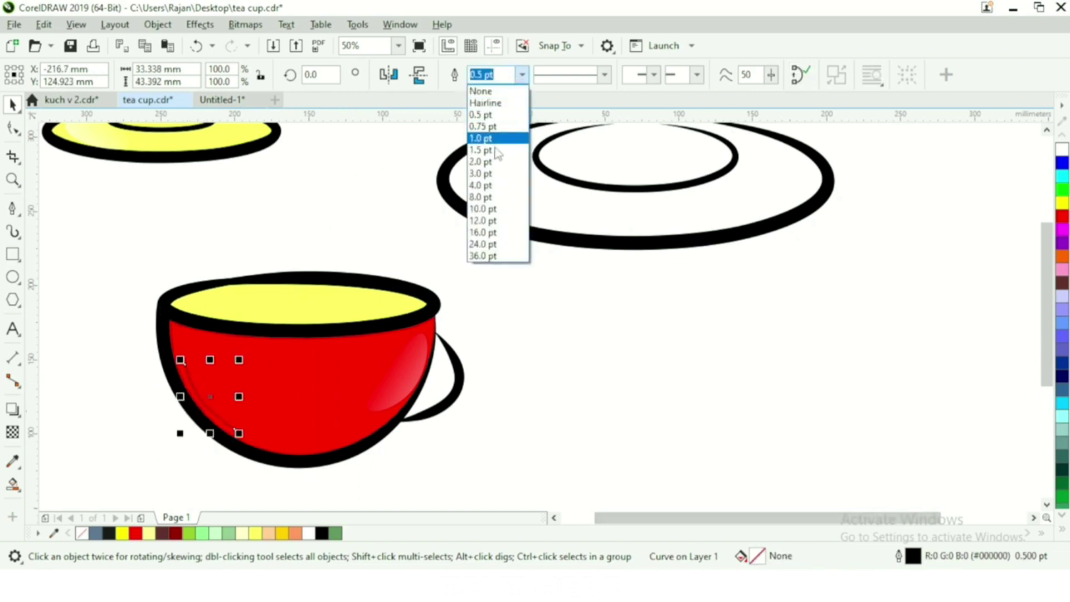
pyautogui.click(485, 188)
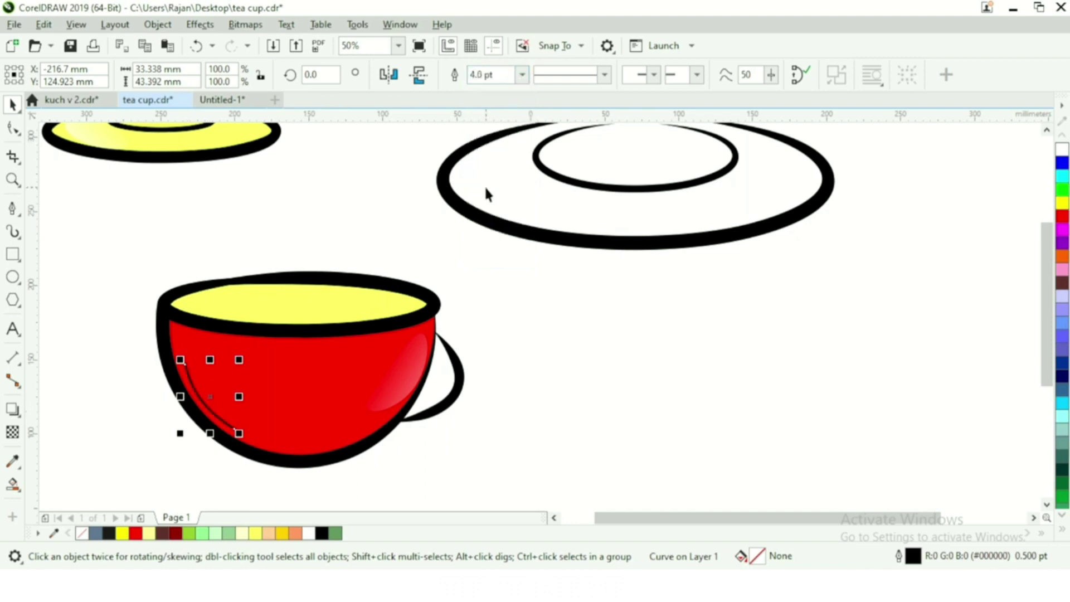
pyautogui.click(523, 75)
pyautogui.click(497, 215)
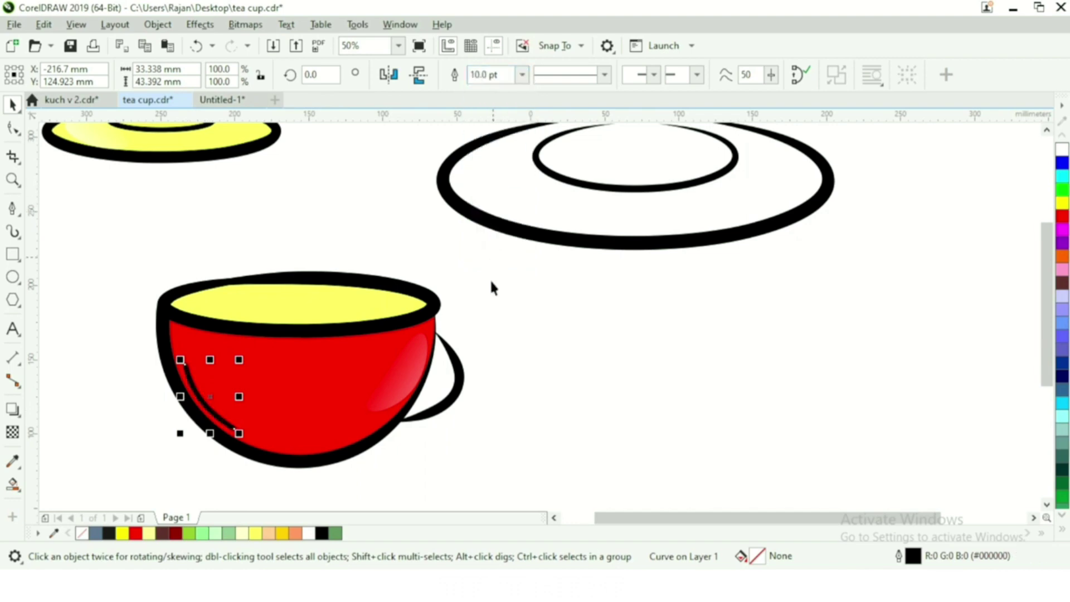
pyautogui.click(521, 75)
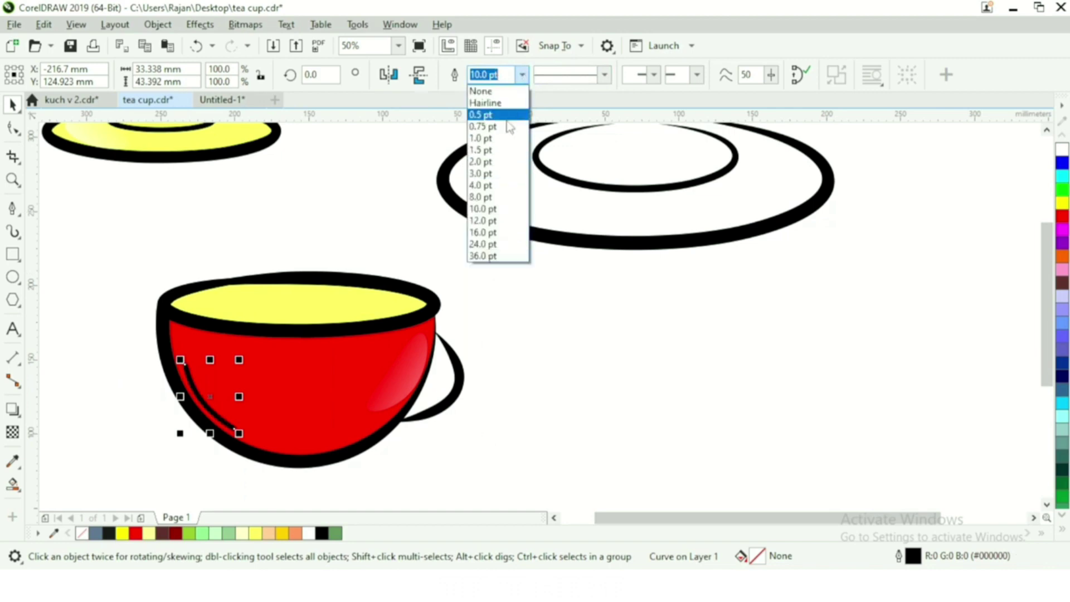
pyautogui.click(487, 225)
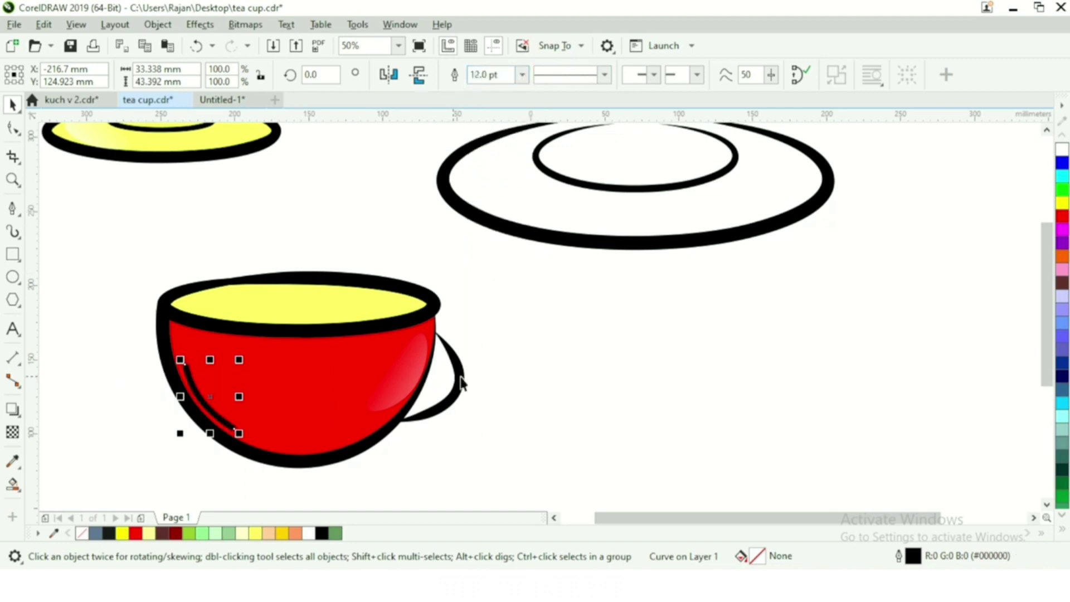
pyautogui.press('Escape')
# Step: Draw a small rectangle about 13 mm wide and 12 mm high in the empty area above the cup
pyautogui.click(13, 255)
pyautogui.moveTo(178, 198); pyautogui.dragTo(198, 216)
pyautogui.scroll(2, 199, 217)
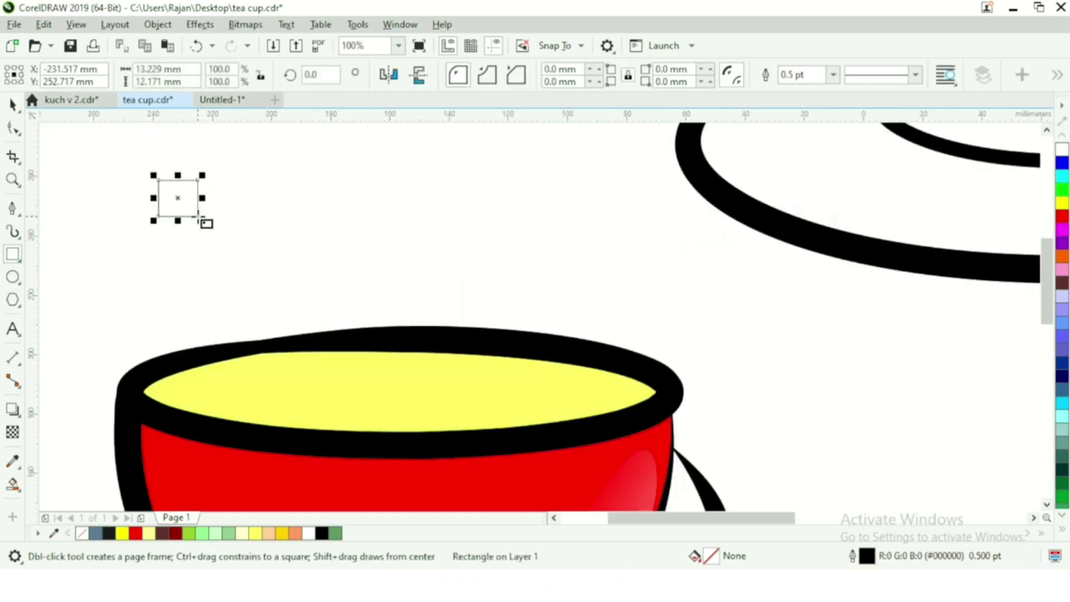
# Step: Round the small rectangle's corners to about 3.2 mm and fill it with black
pyautogui.click(19, 131)
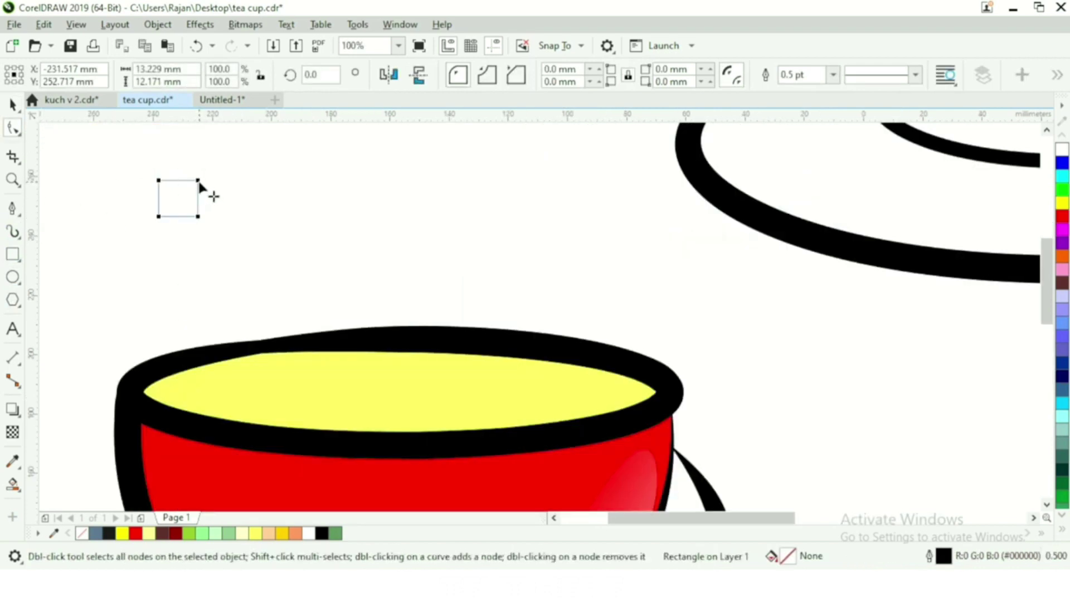
pyautogui.moveTo(199, 185); pyautogui.dragTo(194, 191)
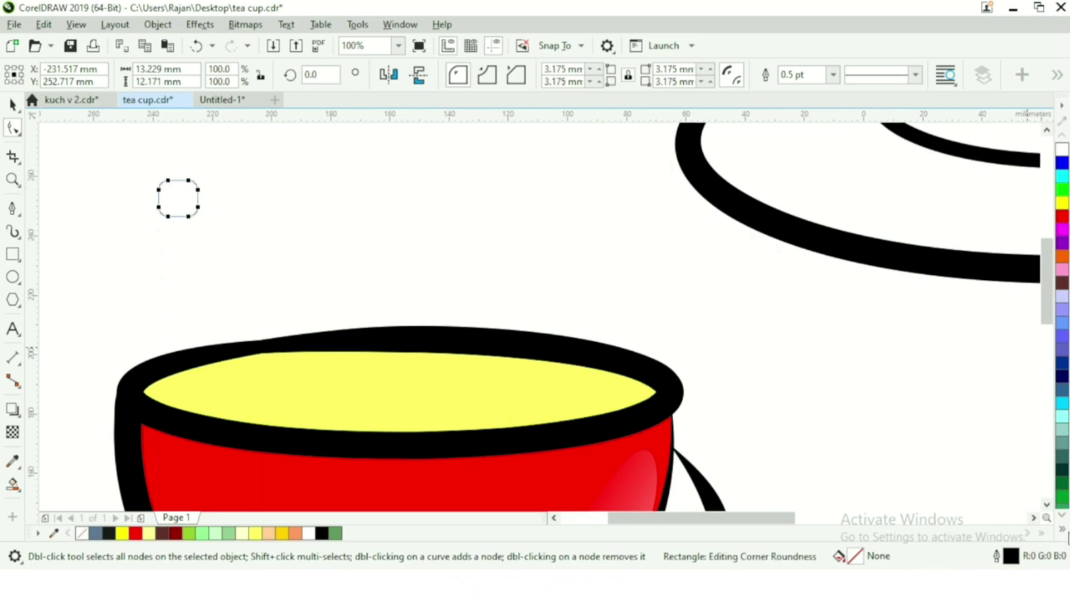
pyautogui.click(1061, 529)
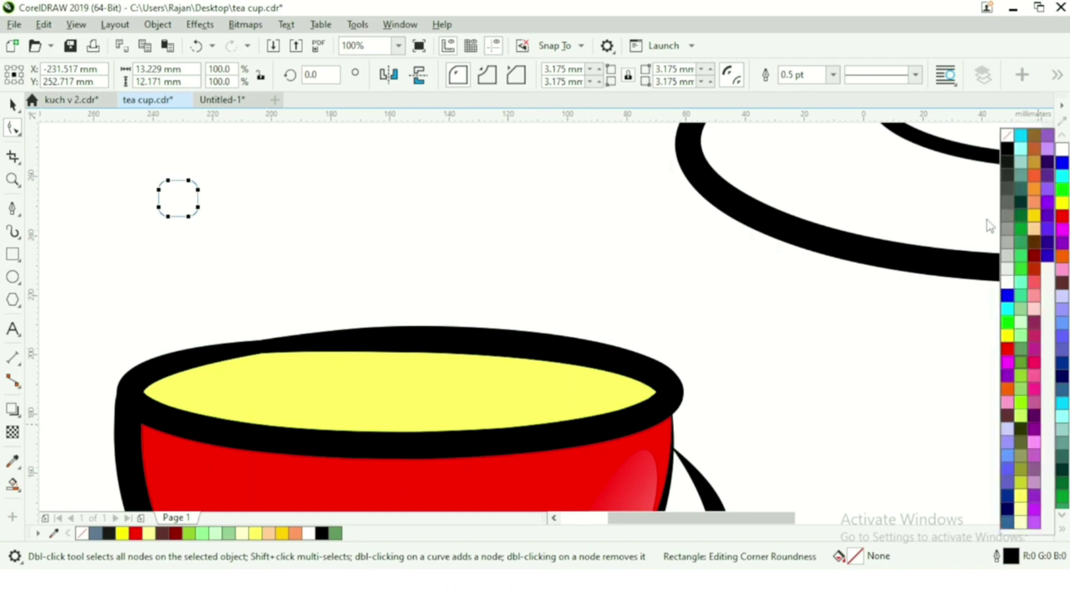
pyautogui.click(1004, 151)
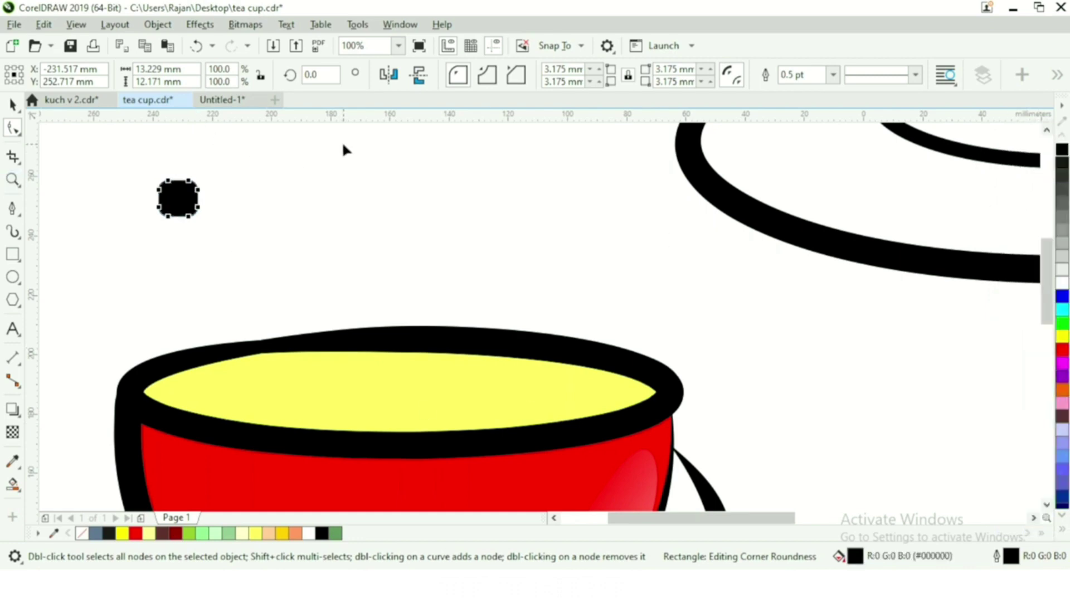
pyautogui.scroll(-2, 342, 145)
# Step: Scale the black rounded rectangle to about 48% and place it just above the accent curve's upper end on the cup
pyautogui.click(12, 104)
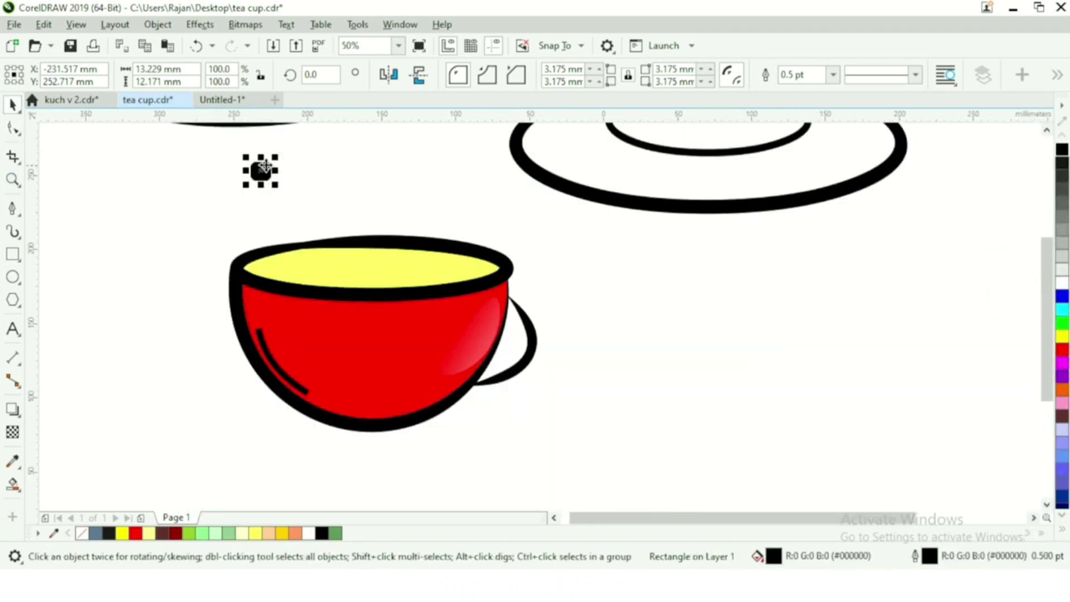
pyautogui.moveTo(276, 185); pyautogui.dragTo(273, 322)
pyautogui.click(256, 316)
pyautogui.click(260, 326)
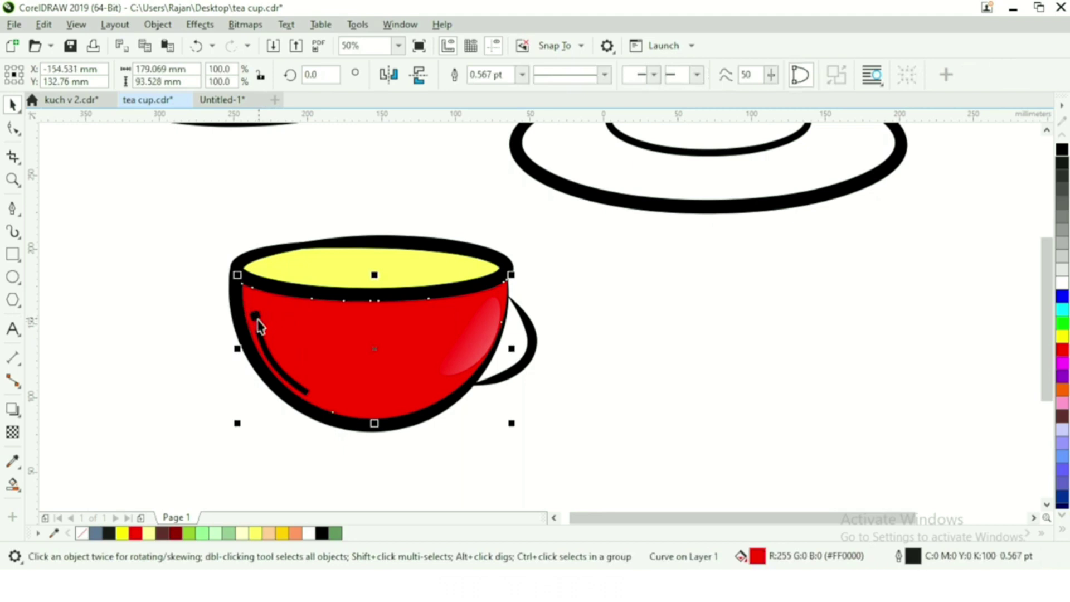
pyautogui.click(459, 334)
pyautogui.click(155, 299)
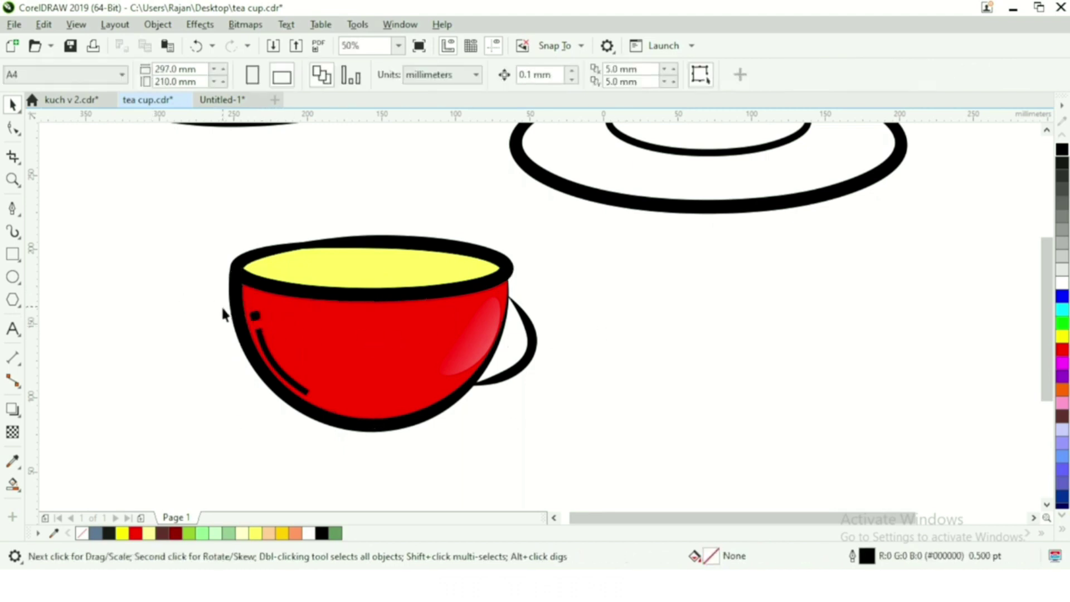
# Step: Rotate the small black rectangle to about 9.8 degrees so it lines up with the accent curve
pyautogui.click(252, 318)
pyautogui.click(254, 315)
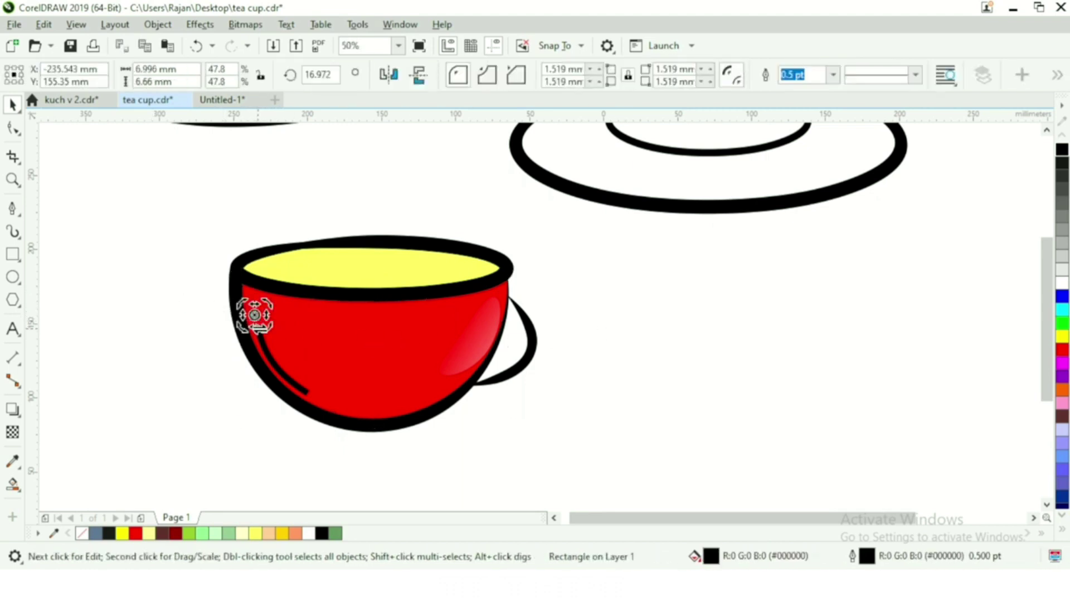
pyautogui.scroll(1, 263, 328)
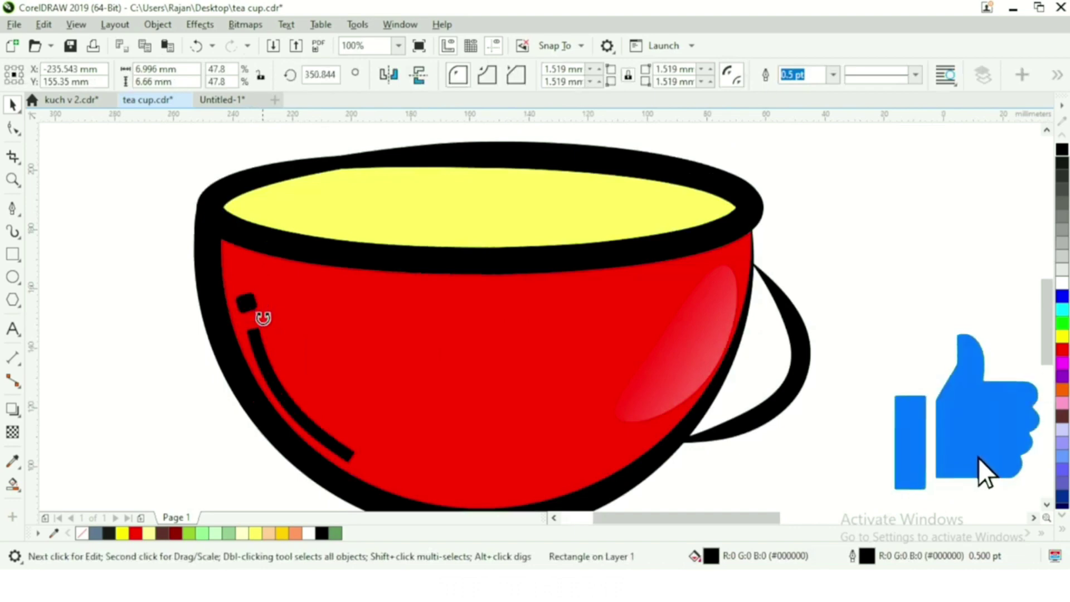
pyautogui.click(63, 283)
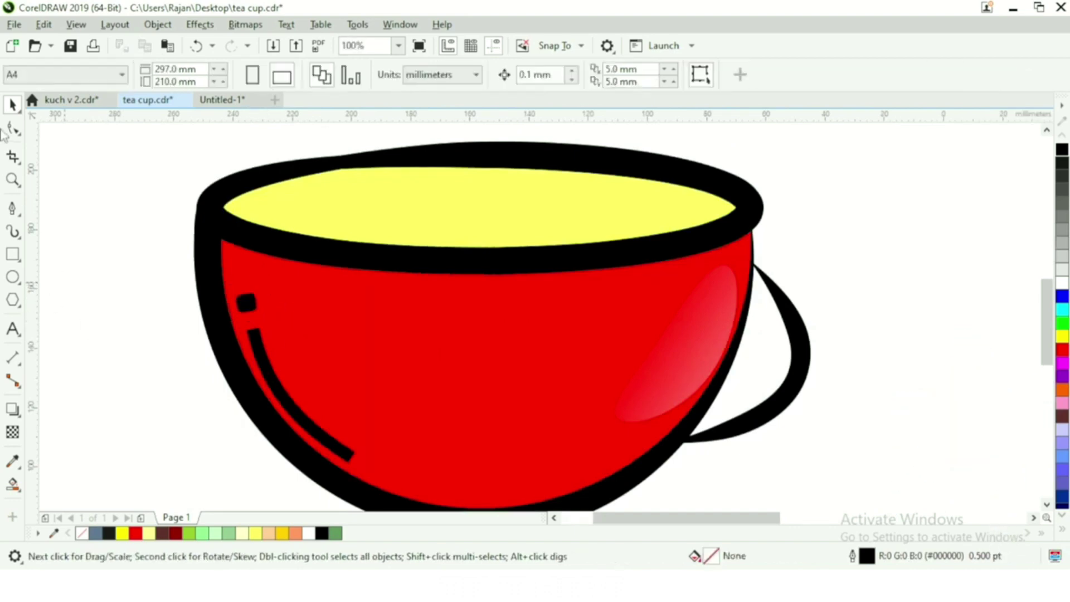
# Step: Nudge the small black rectangle about 2.4 mm down and 1.3 mm right, close to the accent curve's upper end
pyautogui.click(243, 307)
pyautogui.press('Down')
pyautogui.press('Down')
pyautogui.press('Down')
pyautogui.press('Down')
pyautogui.press('Down')
pyautogui.press('Down')
pyautogui.press('Down')
pyautogui.press('Down')
pyautogui.press('Down')
pyautogui.press('Down')
pyautogui.press('Down')
pyautogui.press('Down')
pyautogui.press('Down')
pyautogui.press('Down')
pyautogui.press('Down')
pyautogui.press('Down')
pyautogui.press('Down')
pyautogui.press('Down')
pyautogui.press('Down')
pyautogui.press('Down')
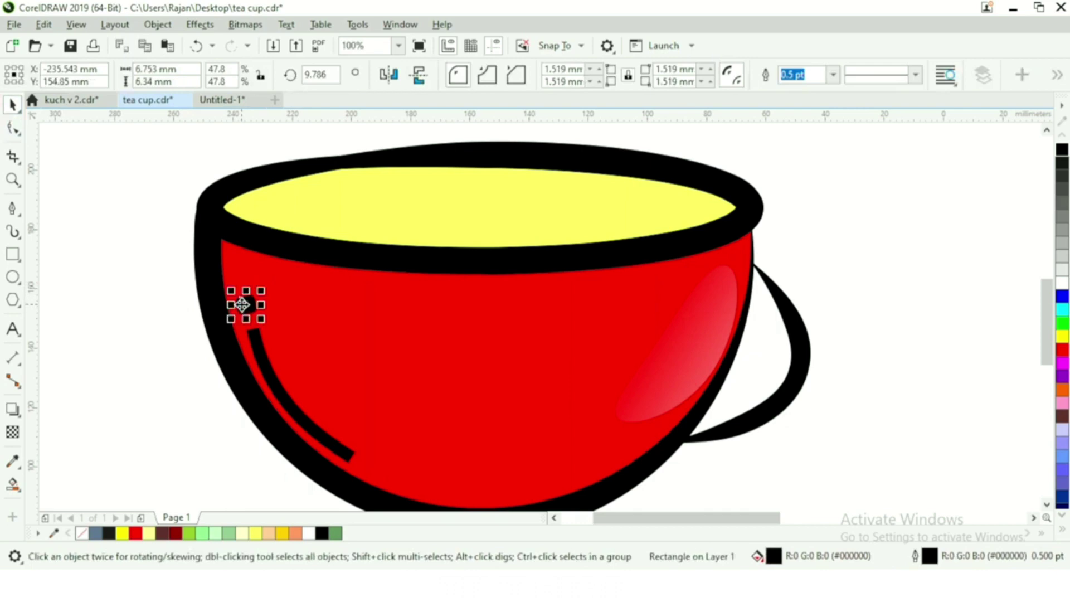
pyautogui.press('Right')
pyautogui.press('Right')
pyautogui.press('Right')
pyautogui.press('Right')
pyautogui.press('Right')
pyautogui.press('Right')
pyautogui.press('Right')
pyautogui.press('Right')
pyautogui.press('Right')
pyautogui.press('Right')
pyautogui.press('Right')
pyautogui.press('Right')
pyautogui.press('Right')
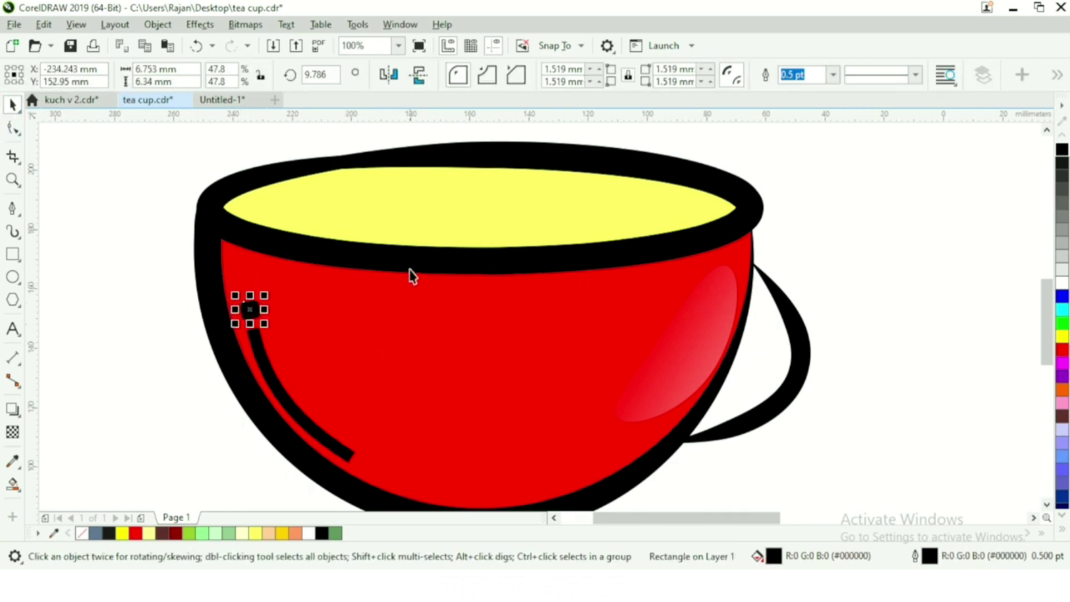
pyautogui.scroll(-1, 462, 158)
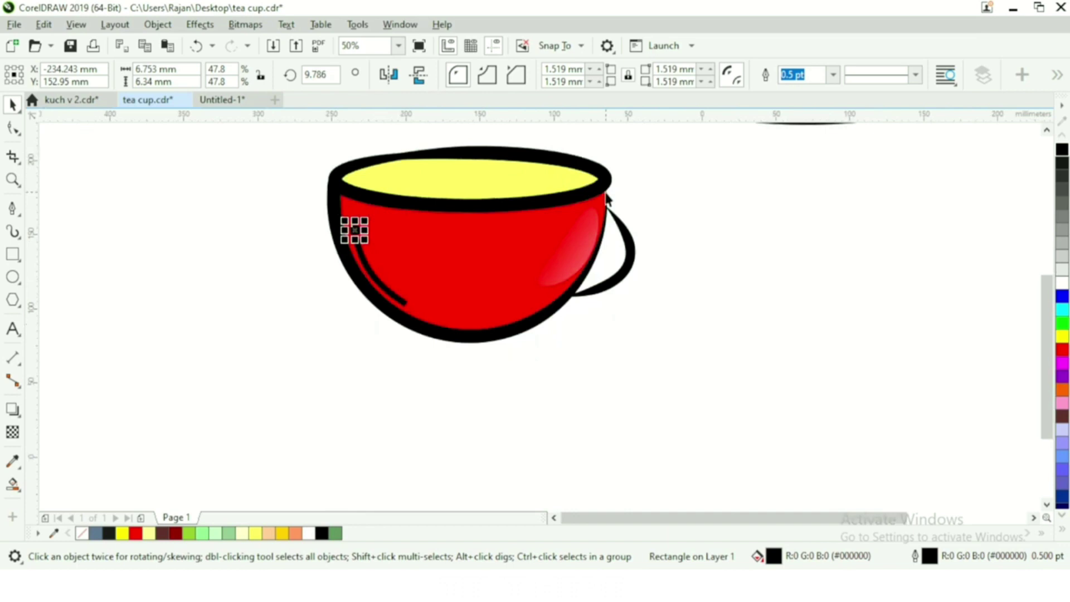
pyautogui.press('Escape')
# Step: Select all of the cup's objects and move them together down and slightly left, leaving space above the cup
pyautogui.moveTo(512, 221); pyautogui.dragTo(691, 354)
pyautogui.moveTo(542, 292); pyautogui.dragTo(515, 340)
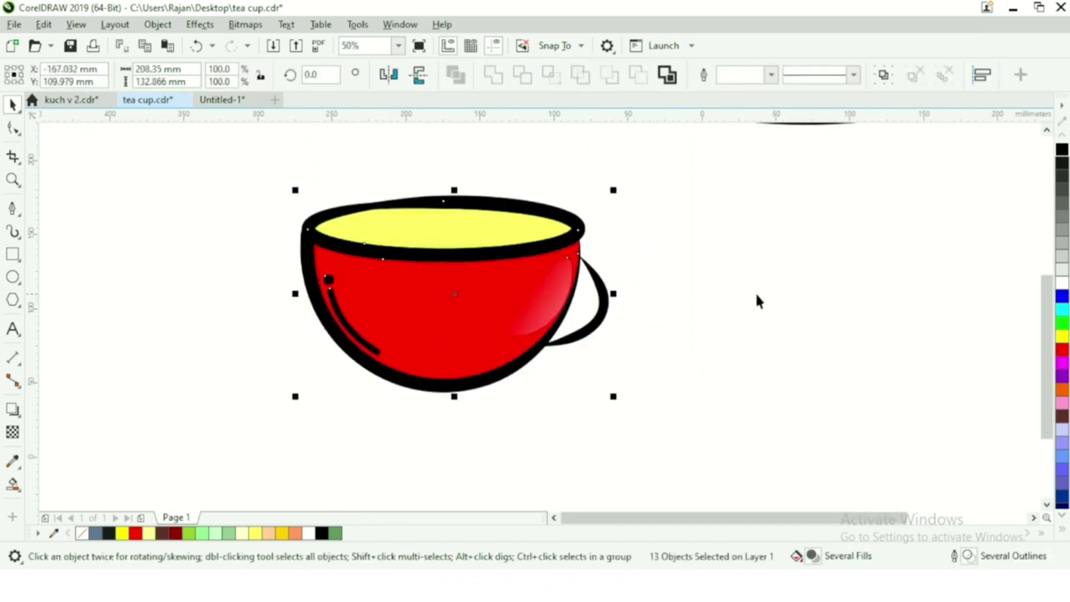
pyautogui.click(702, 301)
# Step: Draw a nearly vertical Pen line about 61 mm high from above the cup down to its yellow surface
pyautogui.click(13, 209)
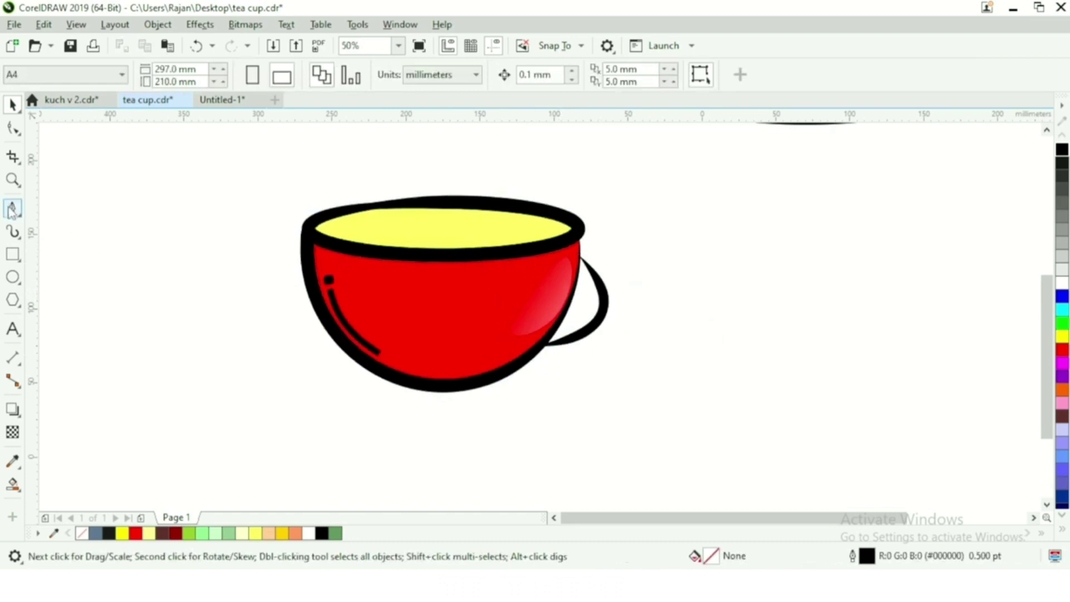
pyautogui.click(440, 139)
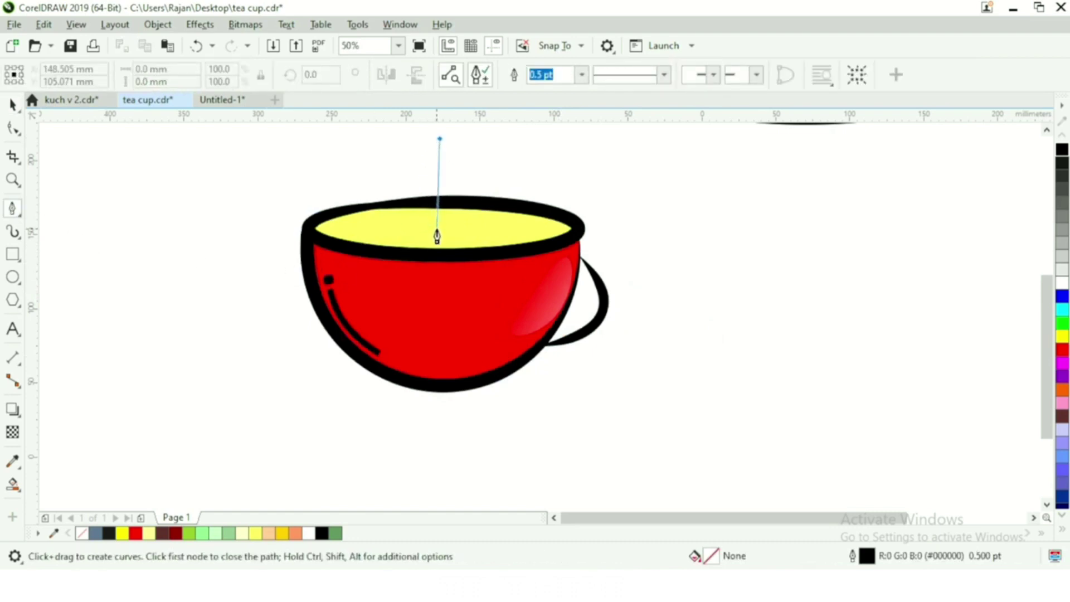
pyautogui.click(437, 233)
pyautogui.press('Escape')
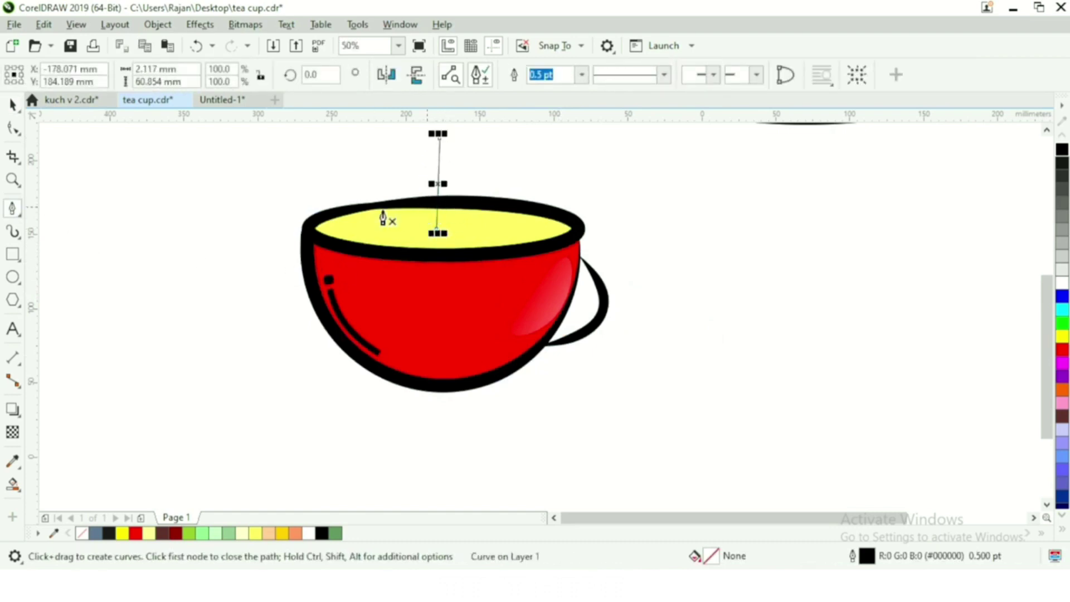
# Step: Convert the vertical line above the cup to a curve and shape it into a gentle S
pyautogui.click(13, 128)
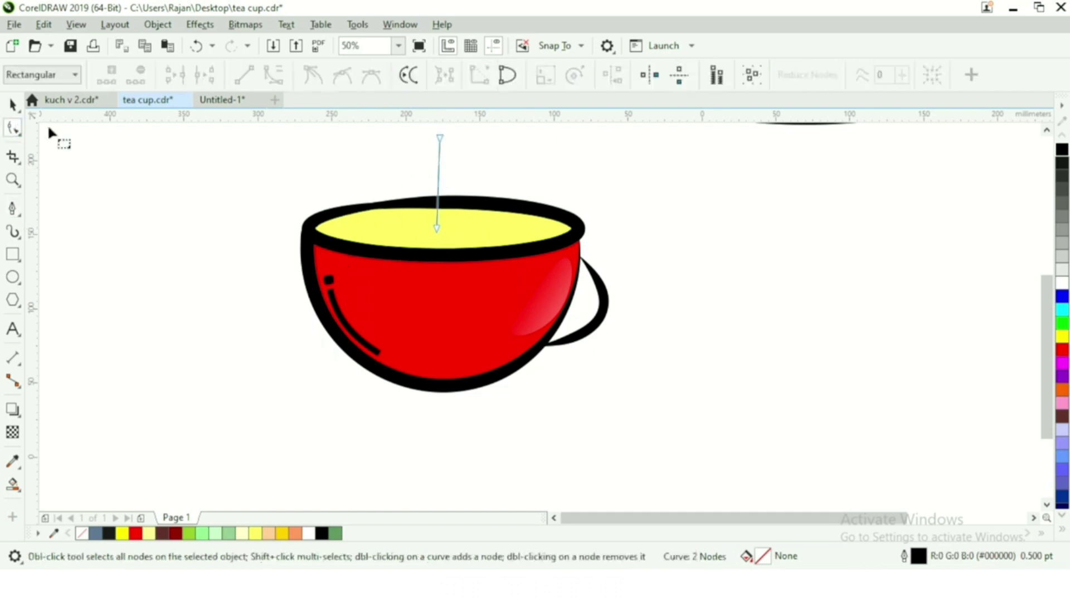
pyautogui.click(438, 178)
pyautogui.scroll(2, 439, 180)
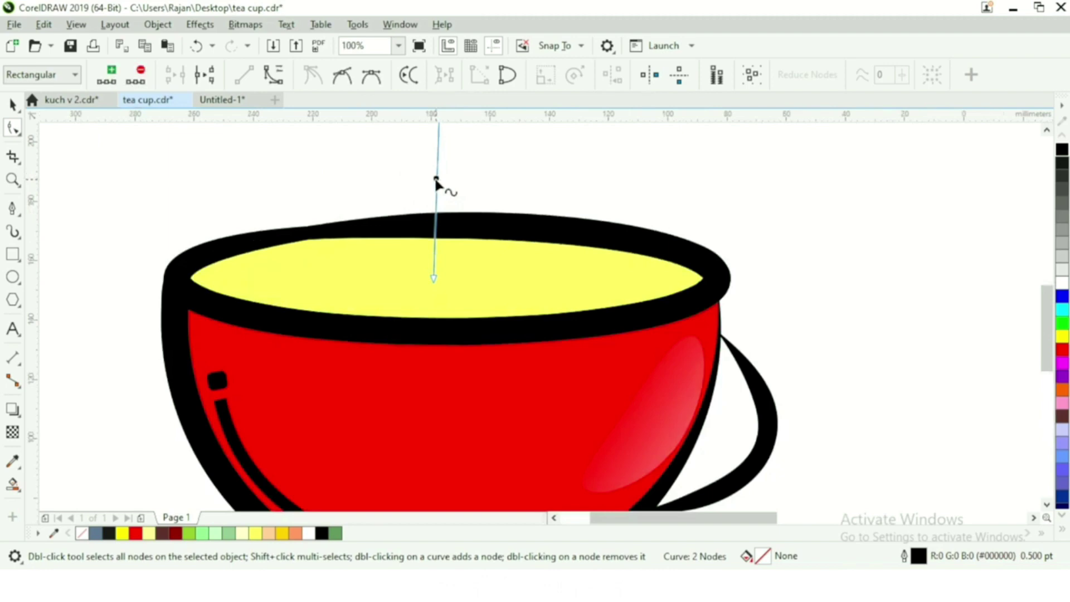
pyautogui.rightClick(437, 184)
pyautogui.click(478, 288)
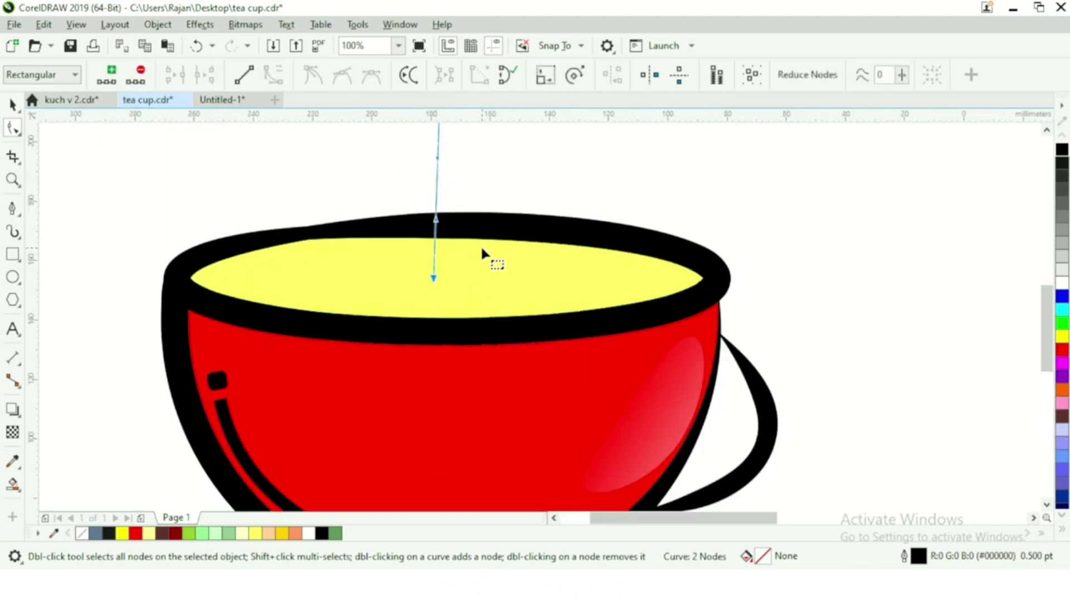
pyautogui.scroll(-2, 447, 193)
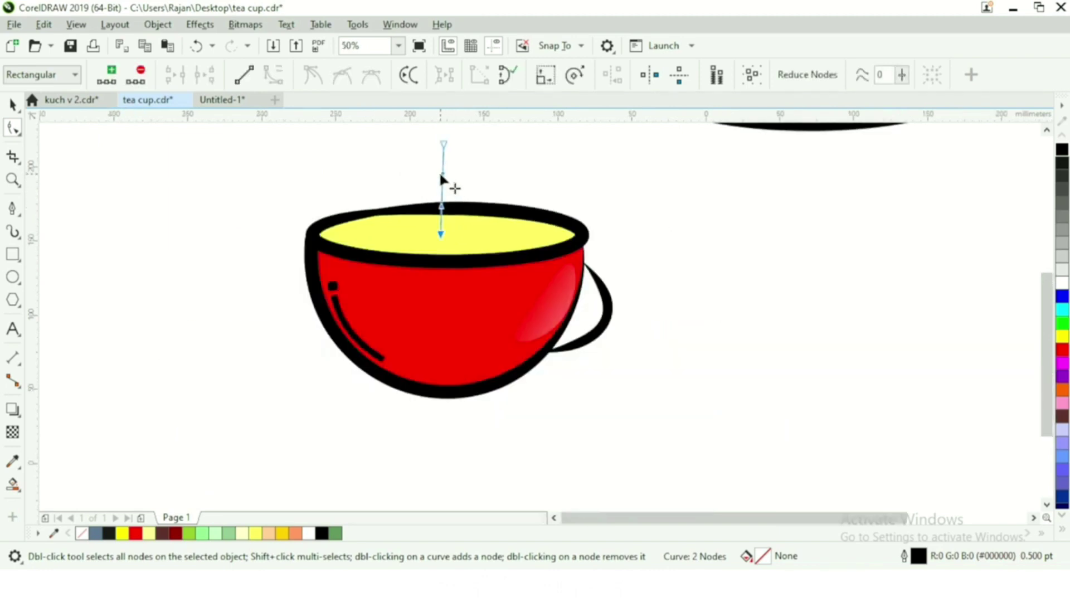
pyautogui.moveTo(440, 171); pyautogui.dragTo(419, 156)
pyautogui.moveTo(442, 207); pyautogui.dragTo(466, 208)
pyautogui.moveTo(421, 160); pyautogui.dragTo(418, 171)
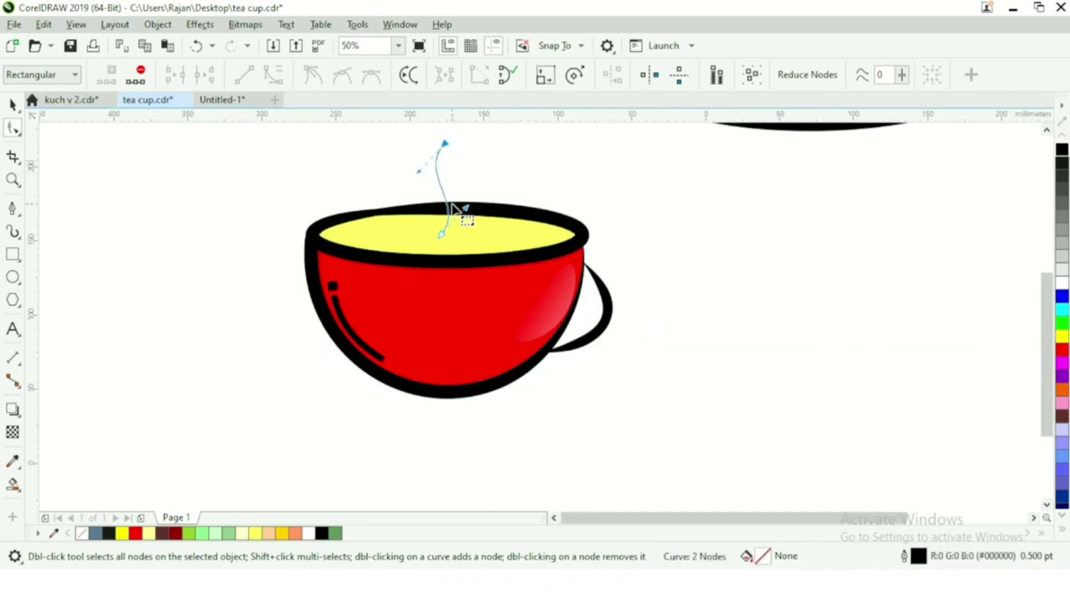
pyautogui.moveTo(466, 206)
pyautogui.mouseDown()
pyautogui.moveTo(484, 214)
pyautogui.moveTo(473, 213)
pyautogui.mouseUp()
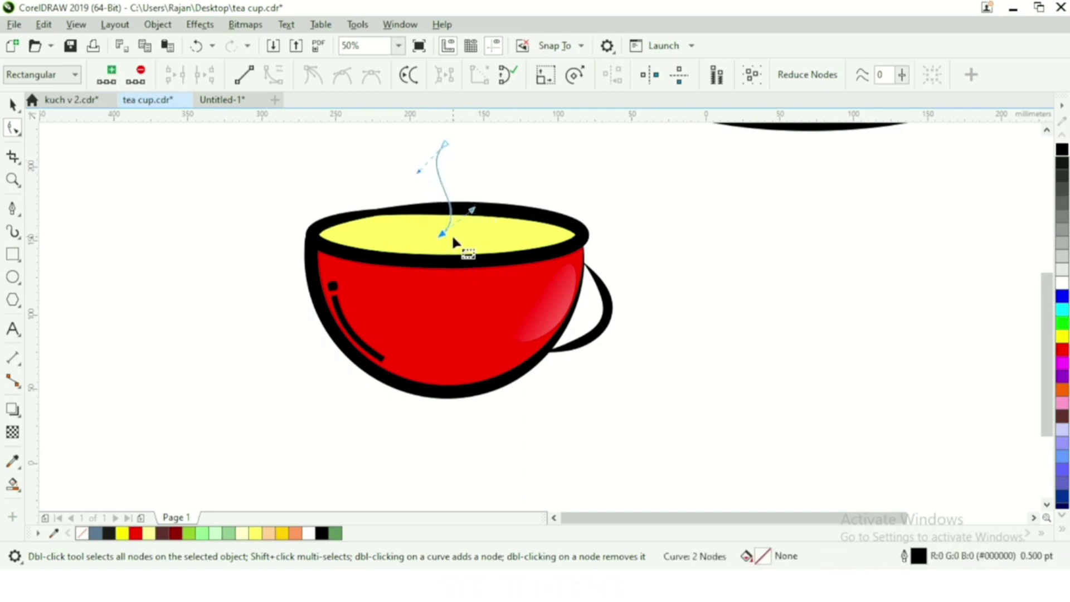
# Step: Apply a tapered Artistic Media preset stroke 7 mm wide to the S-curve and stretch the resulting steam stroke taller
pyautogui.click(13, 231)
pyautogui.click(244, 78)
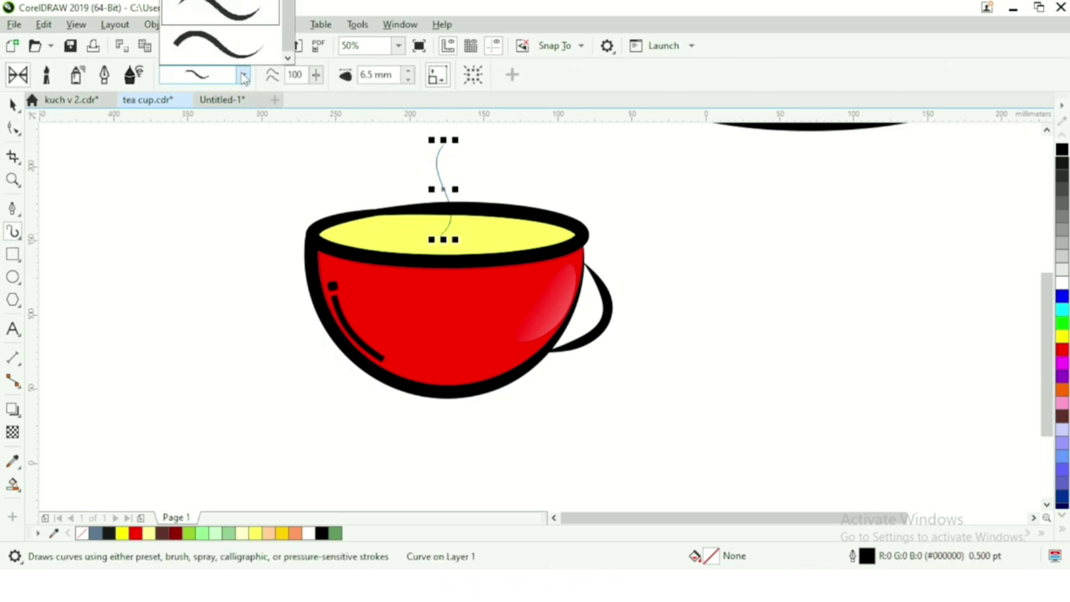
pyautogui.click(236, 20)
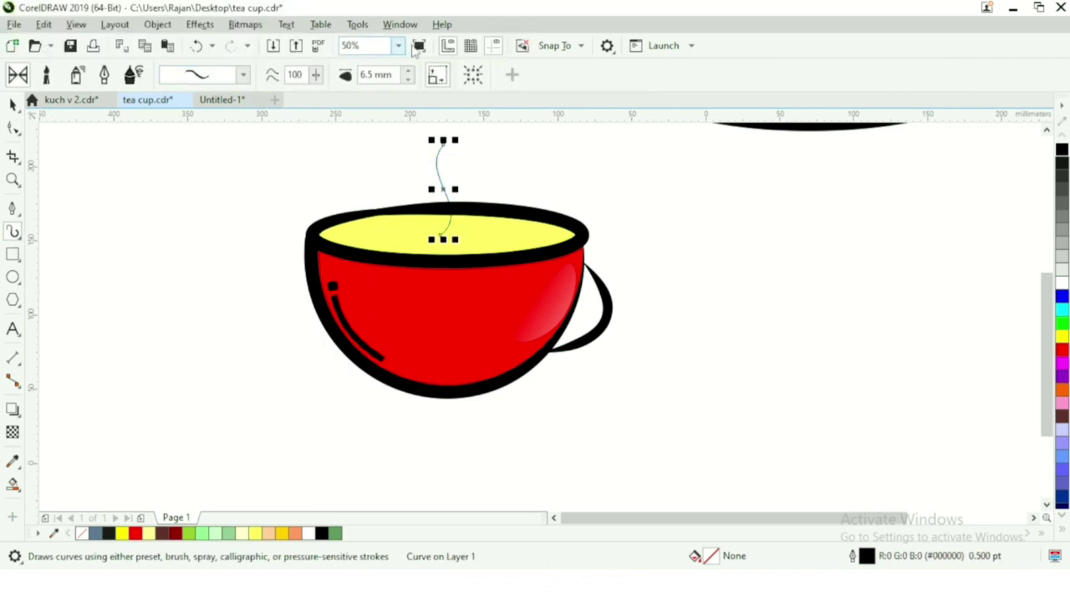
pyautogui.click(408, 71)
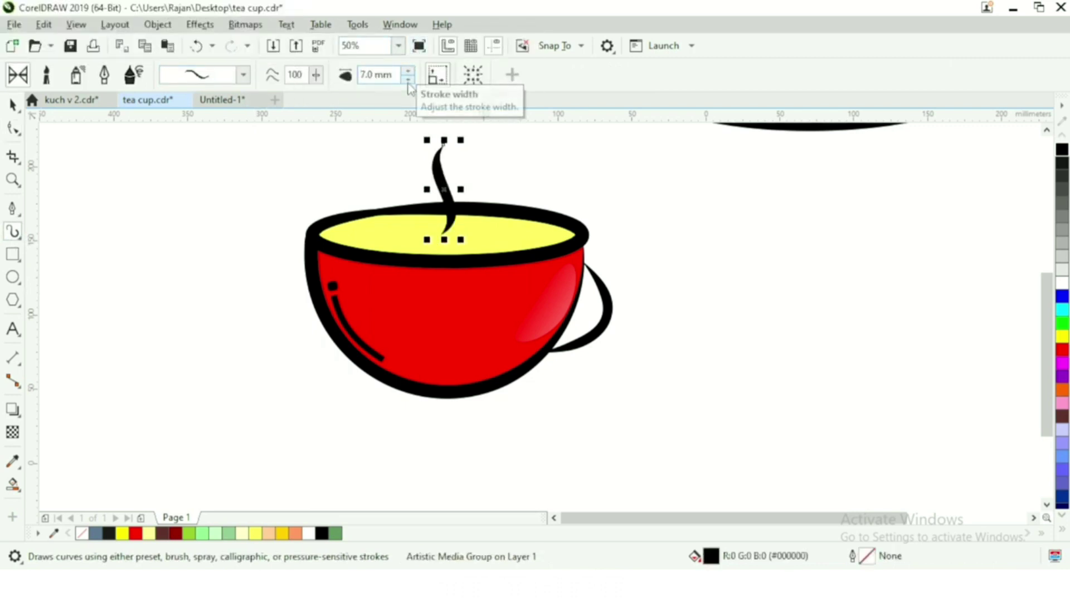
pyautogui.click(408, 81)
pyautogui.click(409, 71)
pyautogui.moveTo(443, 140)
pyautogui.mouseDown()
pyautogui.moveTo(449, 124)
pyautogui.moveTo(445, 160)
pyautogui.mouseUp()
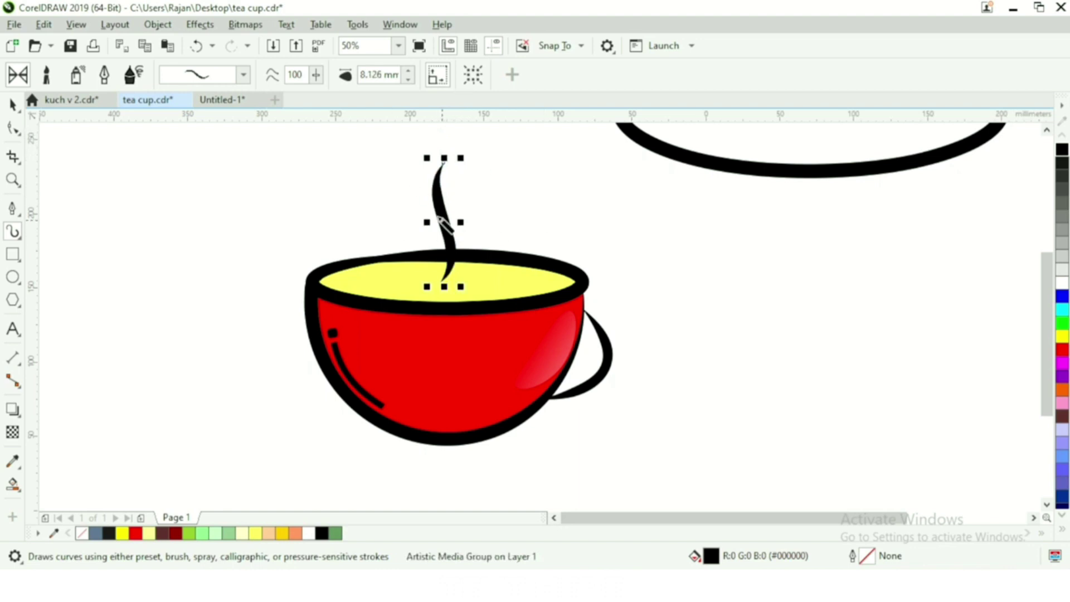
# Step: Duplicate the steam stroke to its left and shorten the copy from above
pyautogui.click(13, 104)
pyautogui.moveTo(446, 228)
pyautogui.mouseDown()
pyautogui.moveTo(426, 240)
pyautogui.moveTo(420, 231)
pyautogui.mouseUp()
pyautogui.moveTo(414, 160); pyautogui.dragTo(414, 188)
# Step: Place another shorter copy of the steam stroke to the right of the tall one and nudge it slightly left
pyautogui.click(450, 233)
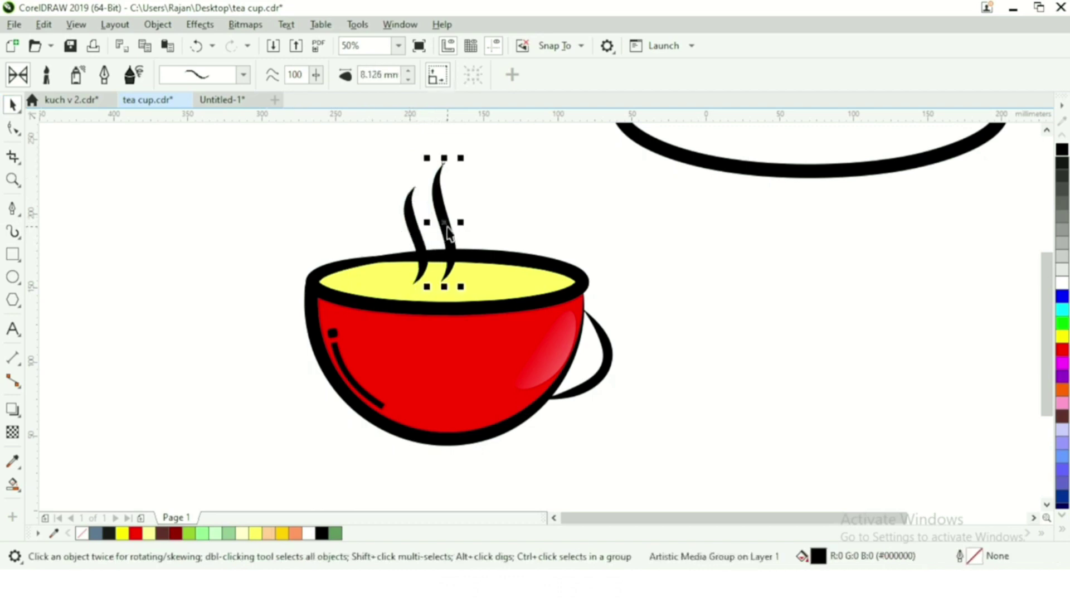
pyautogui.press('F10')
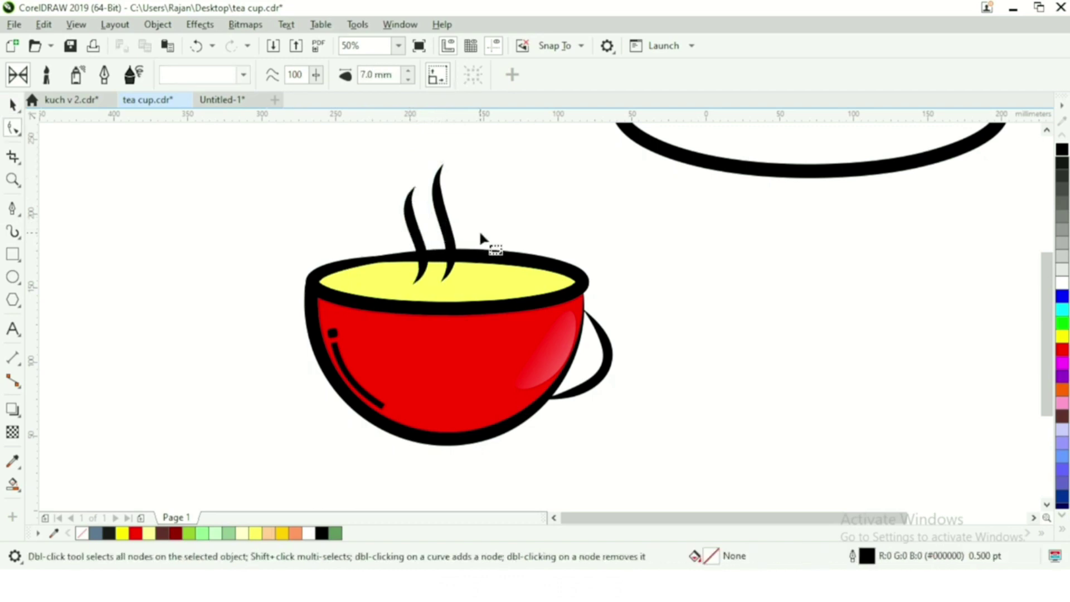
pyautogui.click(12, 103)
pyautogui.moveTo(438, 207)
pyautogui.mouseDown()
pyautogui.moveTo(449, 224)
pyautogui.moveTo(472, 224)
pyautogui.mouseUp()
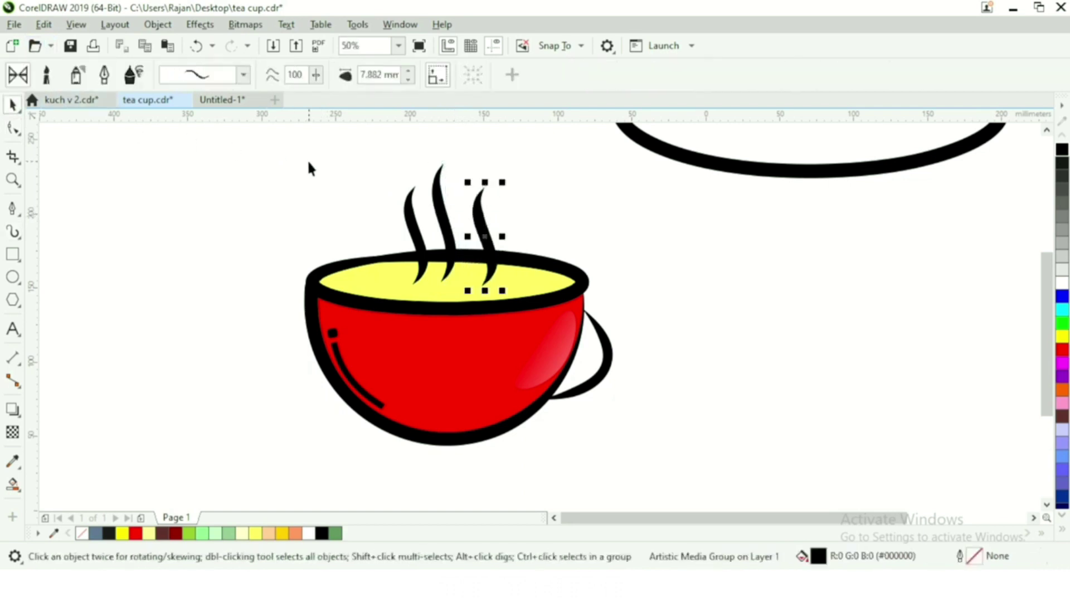
pyautogui.click(310, 167)
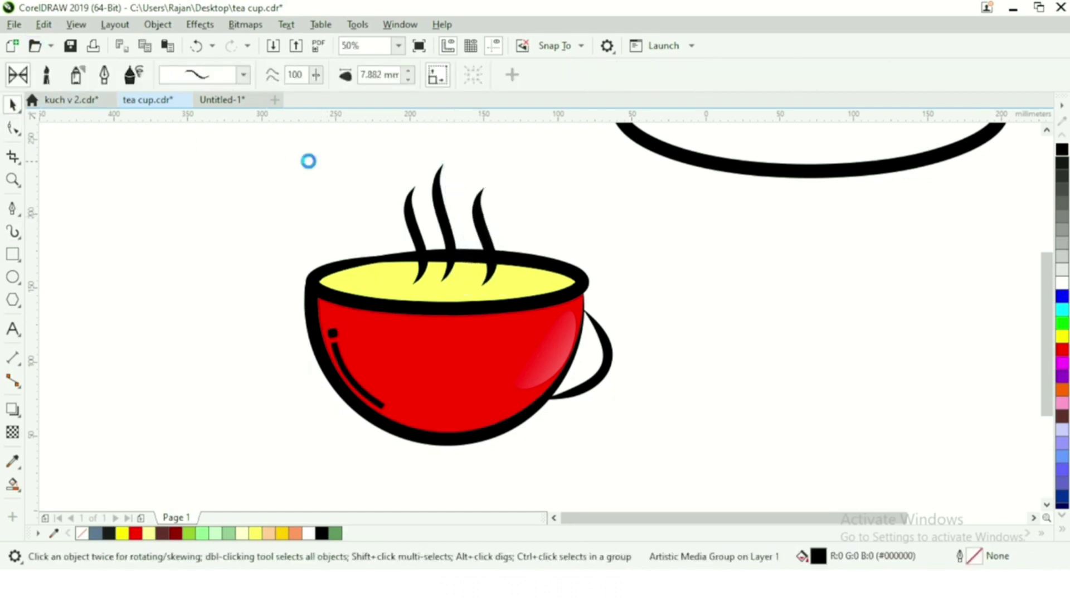
pyautogui.press('Left')
pyautogui.press('Left')
pyautogui.press('Left')
pyautogui.press('Left')
pyautogui.click(811, 315)
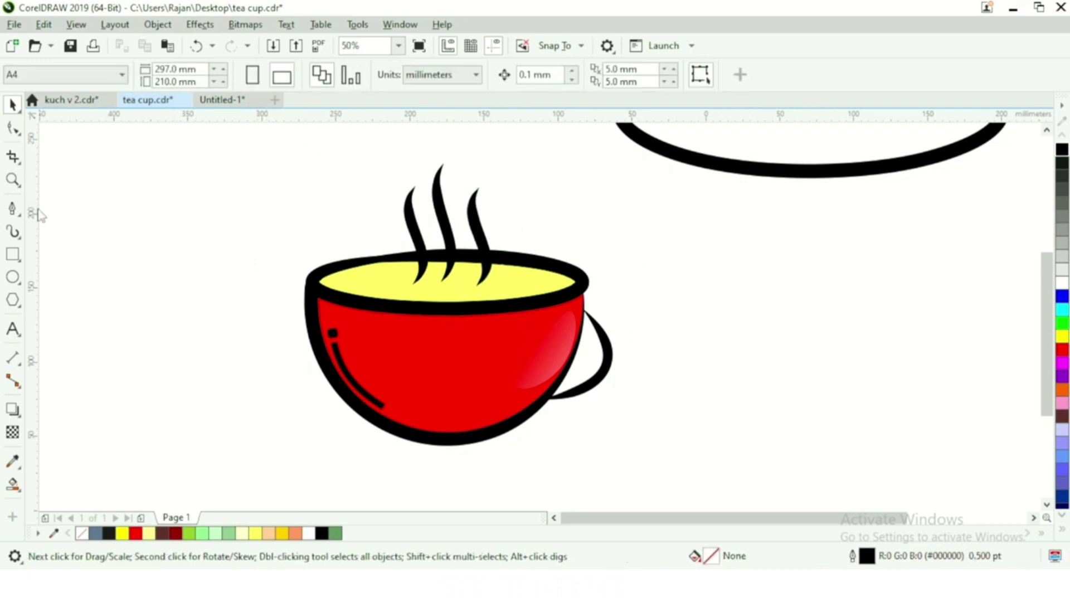
# Step: Draw a small ellipse about 11 by 9.5 mm on the cup's lower right, filled white without an outline
pyautogui.press('F7')
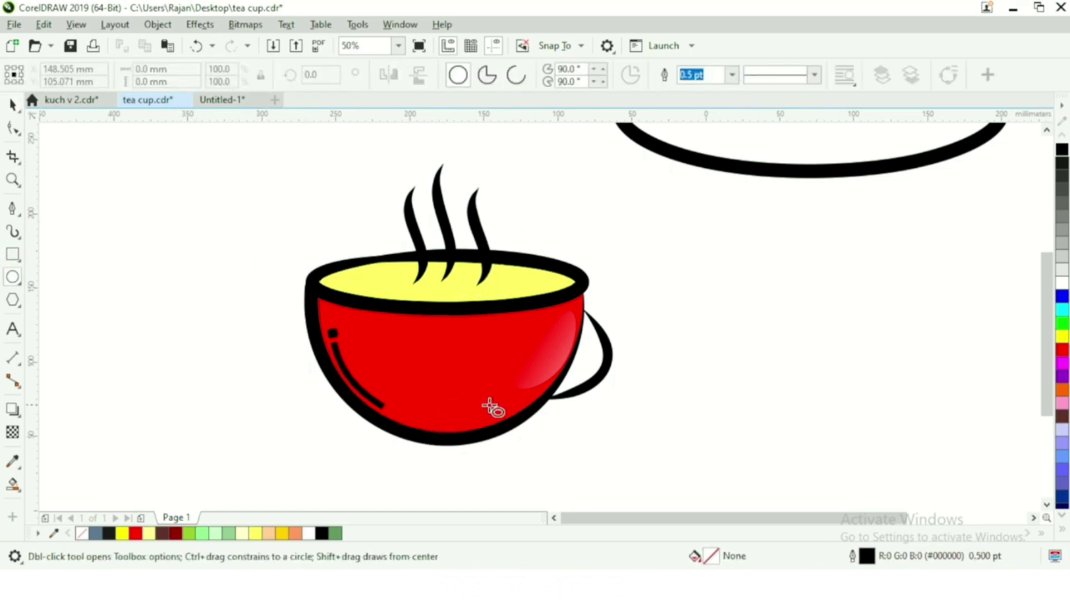
pyautogui.moveTo(514, 407); pyautogui.dragTo(519, 413)
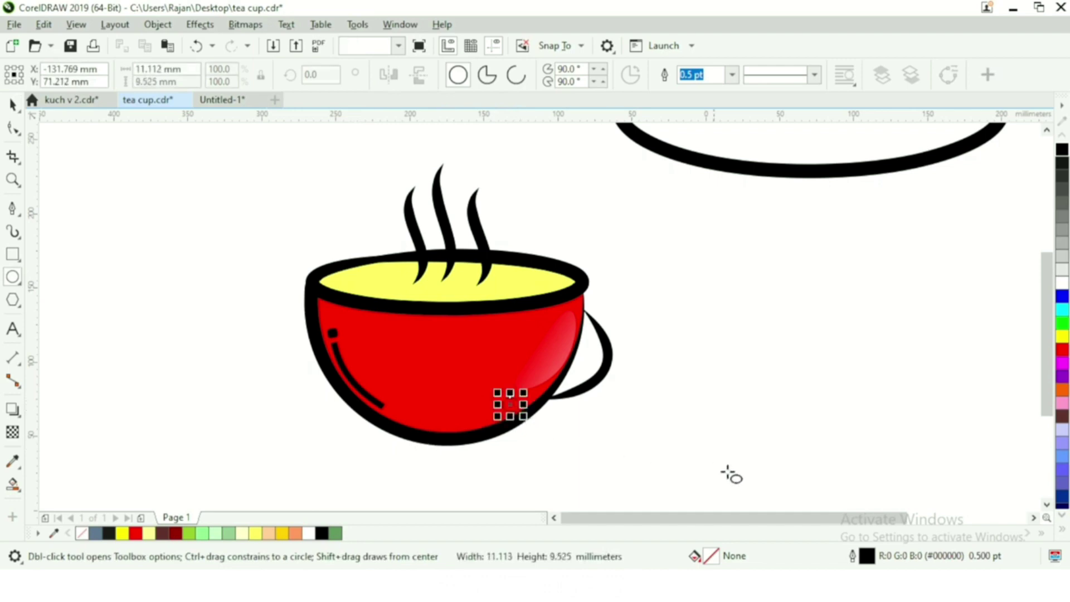
pyautogui.click(1063, 534)
pyautogui.rightClick(1008, 136)
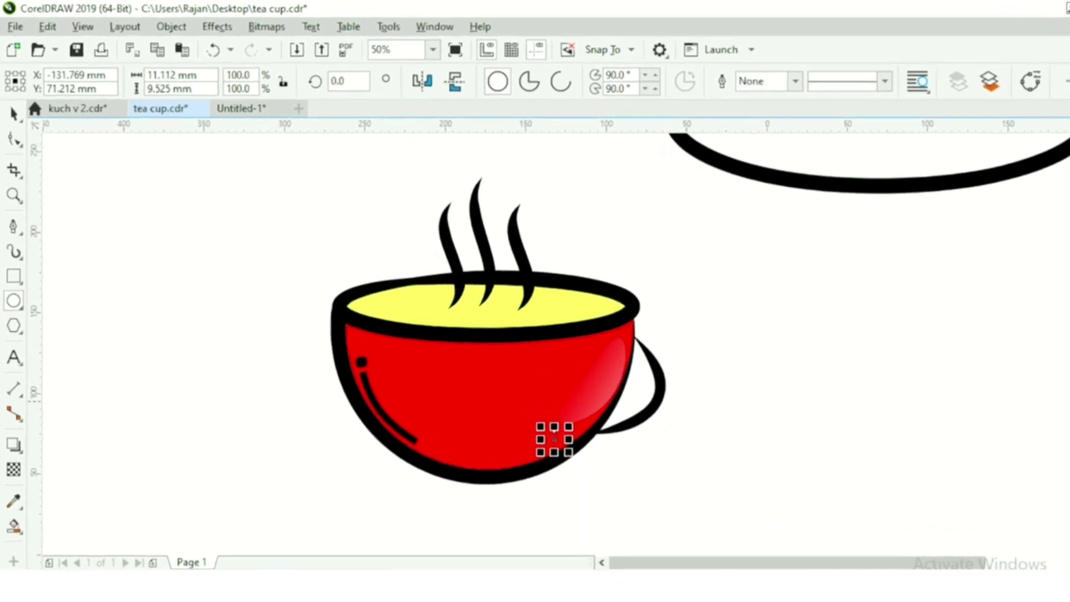
# Step: Apply a Gaussian Blur with a radius of 64.8 pixels to the small white ellipse
pyautogui.click(336, 39)
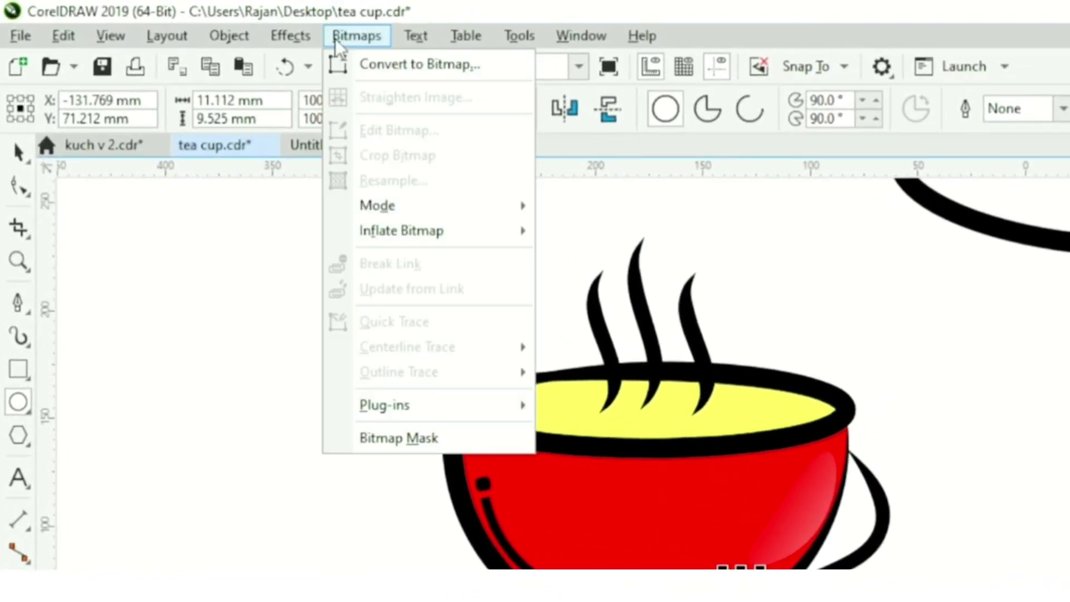
pyautogui.moveTo(305, 39)
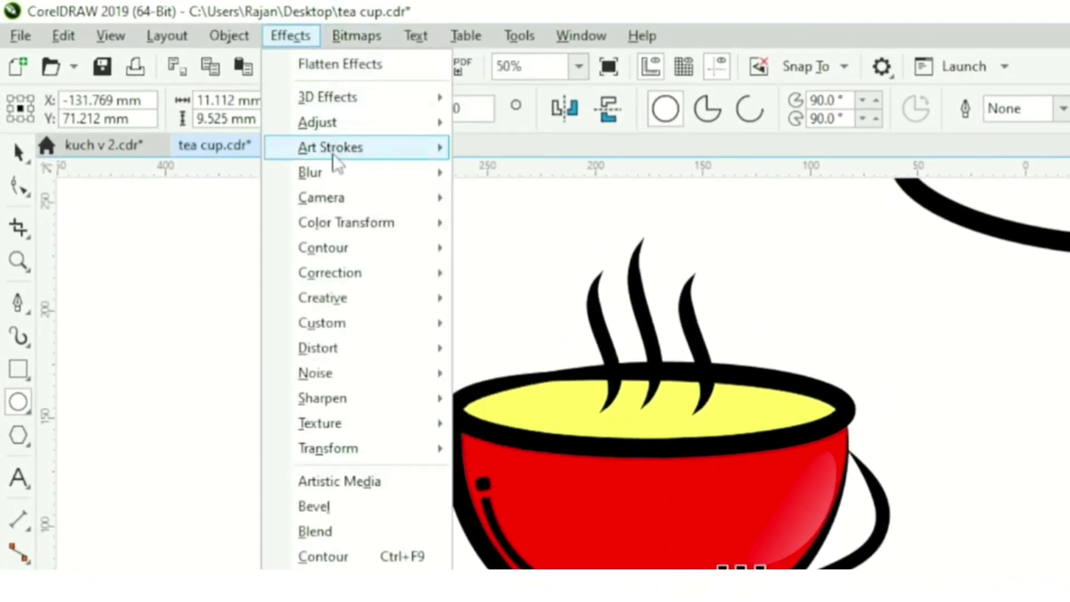
pyautogui.moveTo(333, 171)
pyautogui.click(509, 203)
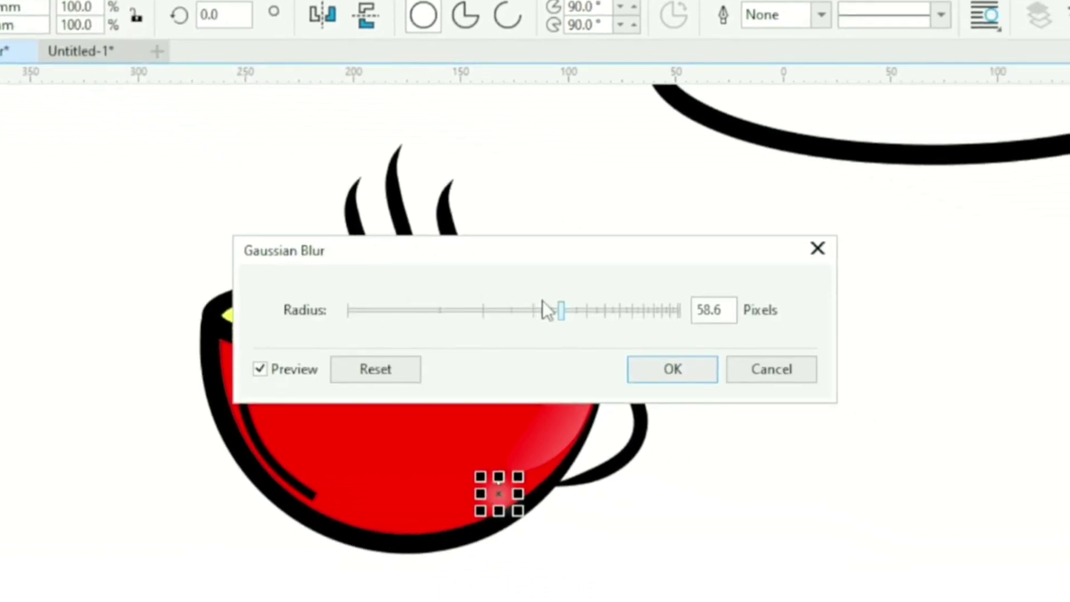
pyautogui.click(570, 310)
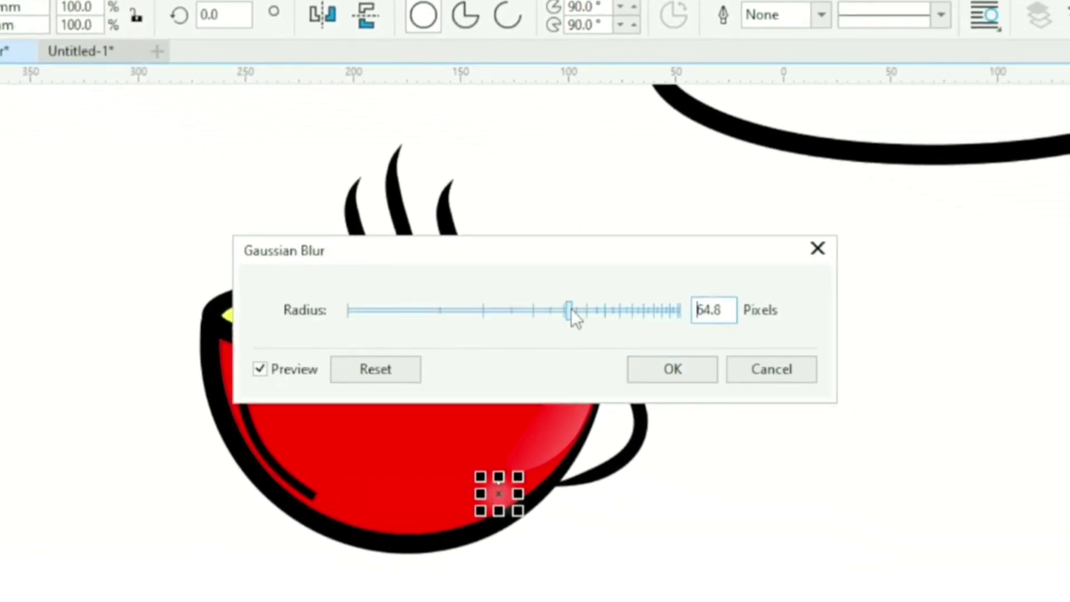
pyautogui.click(631, 361)
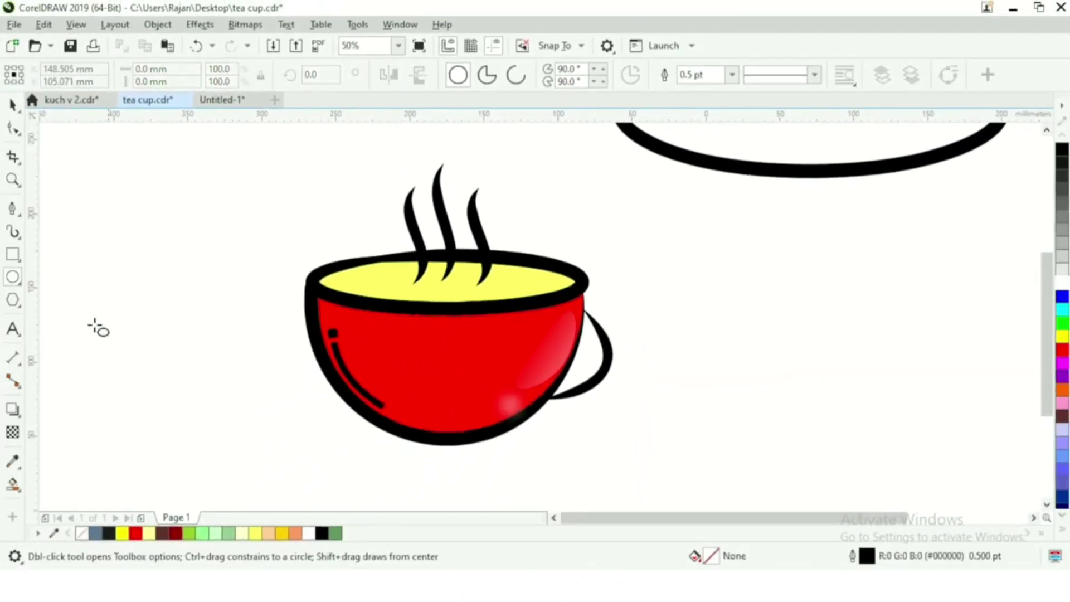
# Step: Nudge the blurred white ellipse 5 mm up and 6.4 mm left on the red cup
pyautogui.press('space')
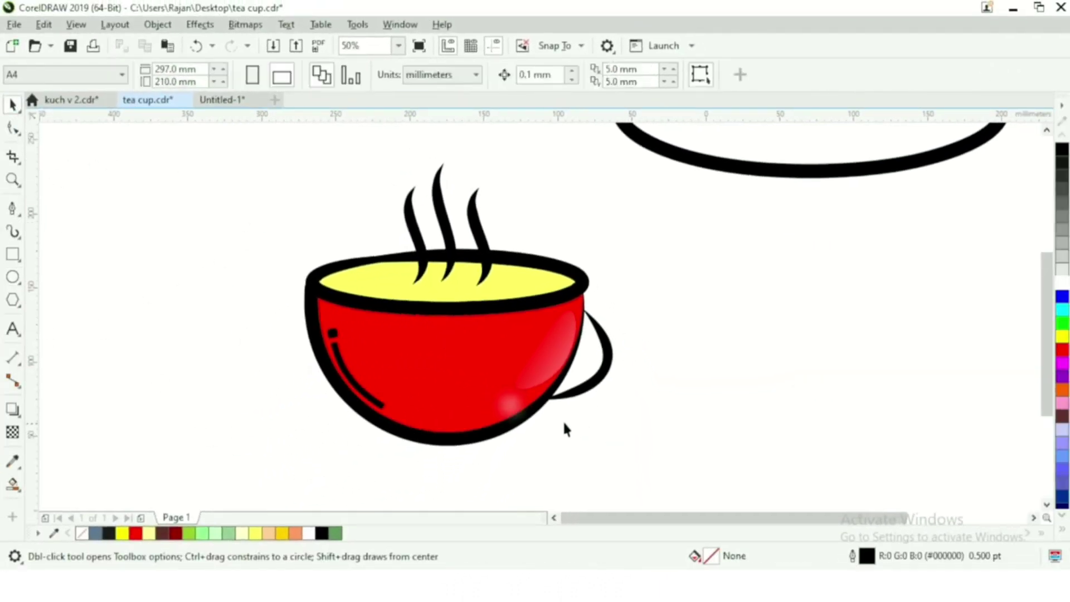
pyautogui.click(513, 411)
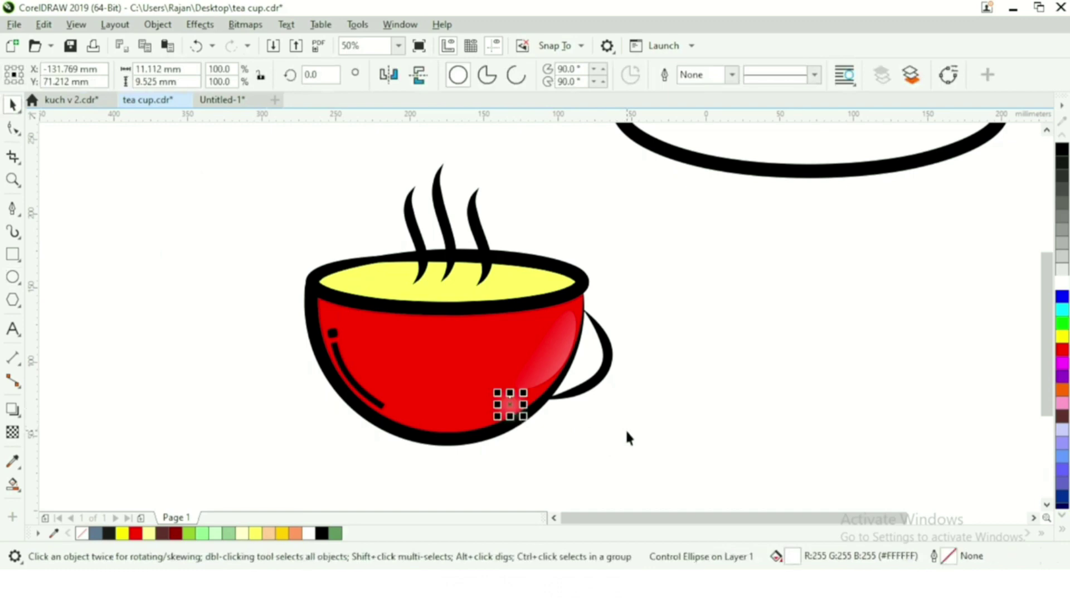
pyautogui.press('Up')
pyautogui.press('Up')
pyautogui.press('Up')
pyautogui.press('Up')
pyautogui.press('Up')
pyautogui.press('Up')
pyautogui.press('Up')
pyautogui.press('Up')
pyautogui.press('Up')
pyautogui.press('Up')
pyautogui.press('Up')
pyautogui.press('Up')
pyautogui.press('Up')
pyautogui.press('Up')
pyautogui.press('Up')
pyautogui.press('Up')
pyautogui.press('Up')
pyautogui.press('Up')
pyautogui.press('Up')
pyautogui.press('Up')
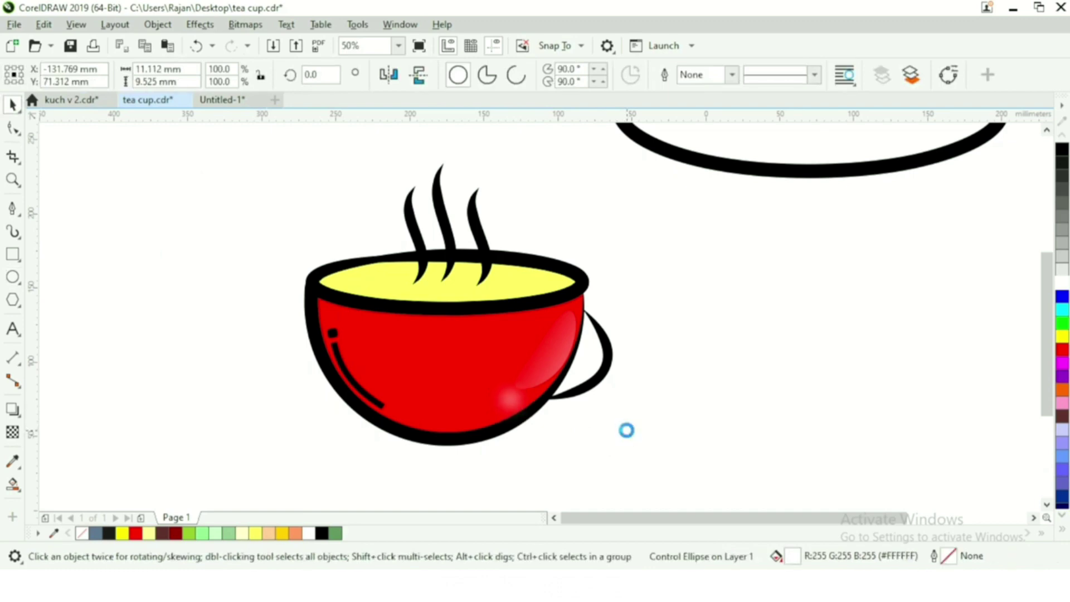
pyautogui.press('Left')
pyautogui.press('Left')
pyautogui.press('Left')
pyautogui.press('Left')
pyautogui.press('Left')
pyautogui.press('Left')
pyautogui.press('Left')
pyautogui.press('Left')
pyautogui.press('Left')
pyautogui.press('Left')
pyautogui.press('Left')
pyautogui.press('Left')
pyautogui.press('Left')
pyautogui.press('Left')
pyautogui.press('Left')
pyautogui.press('Left')
pyautogui.press('Left')
pyautogui.press('Left')
pyautogui.press('Left')
pyautogui.press('Left')
pyautogui.press('Left')
pyautogui.press('Left')
pyautogui.press('Left')
pyautogui.press('Left')
pyautogui.press('Left')
pyautogui.press('Left')
pyautogui.press('Left')
pyautogui.press('Left')
pyautogui.press('Left')
pyautogui.press('Left')
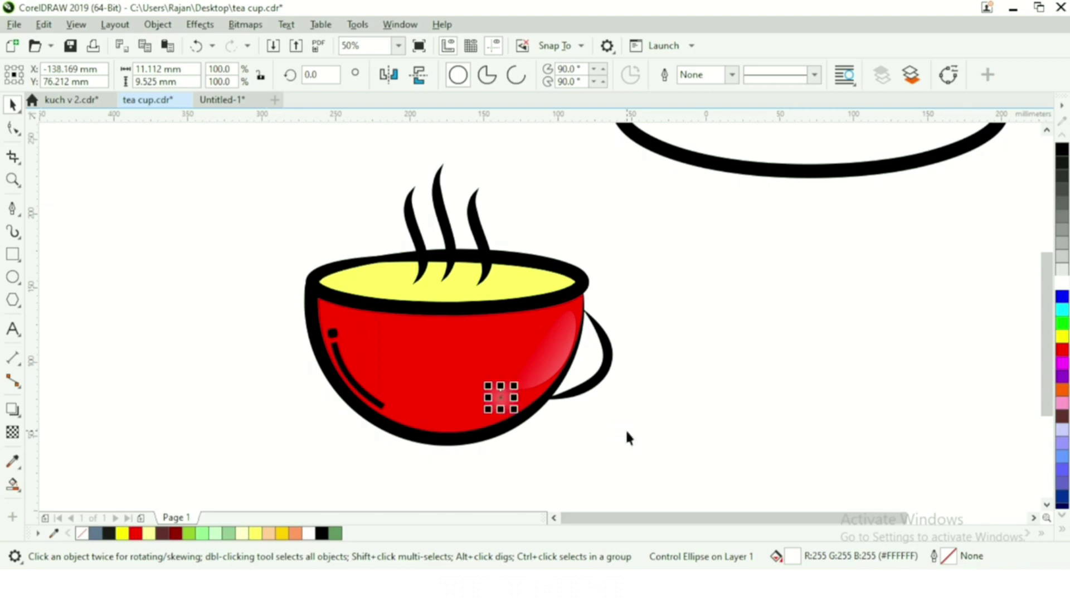
pyautogui.click(652, 350)
# Step: Group all of the cup and steam objects and move the group onto the large saucer
pyautogui.moveTo(212, 148); pyautogui.dragTo(678, 471)
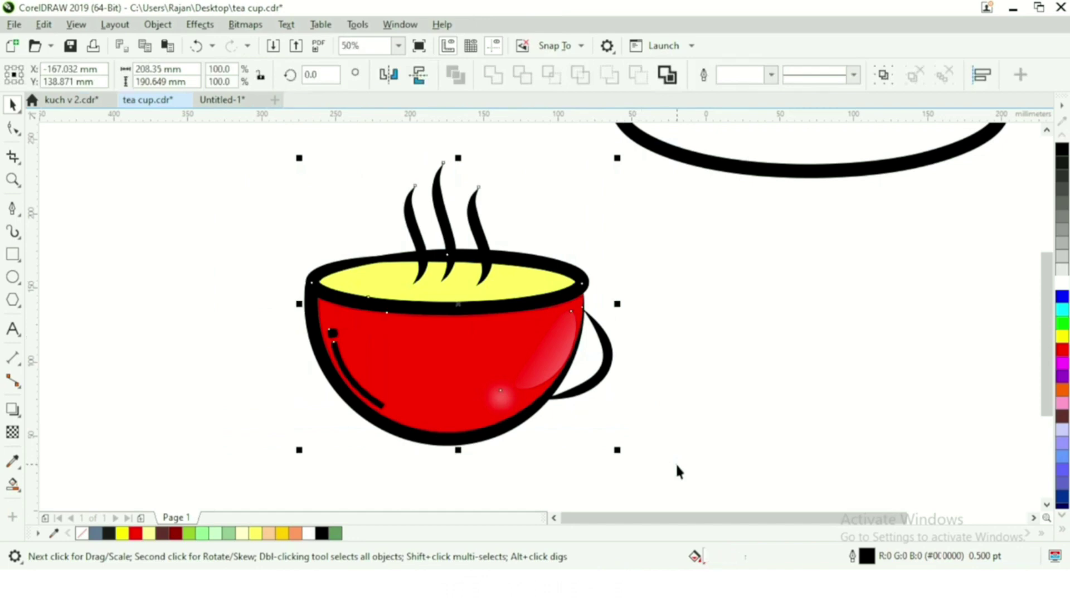
pyautogui.moveTo(409, 464); pyautogui.dragTo(871, 184)
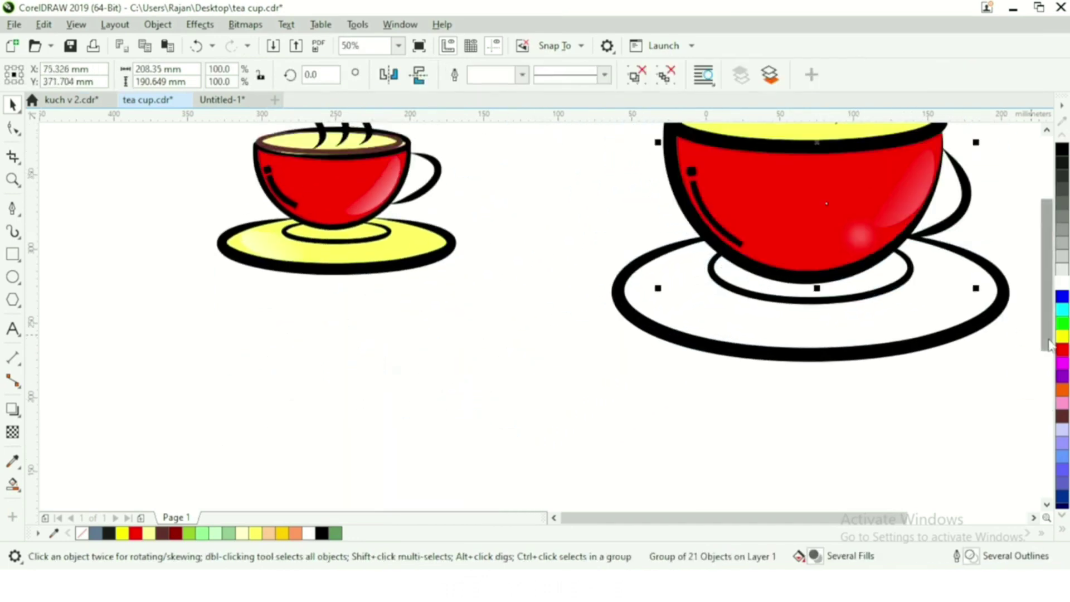
pyautogui.scroll(3, 1050, 287)
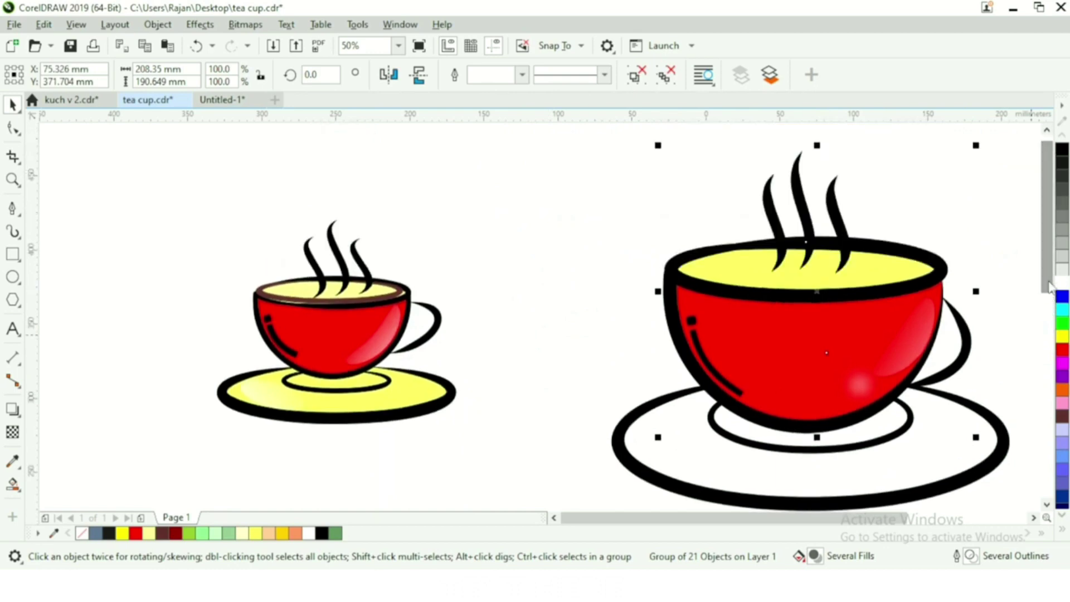
# Step: Smart Fill the large saucer's outer area and recolor the new fill light yellow
pyautogui.click(732, 437)
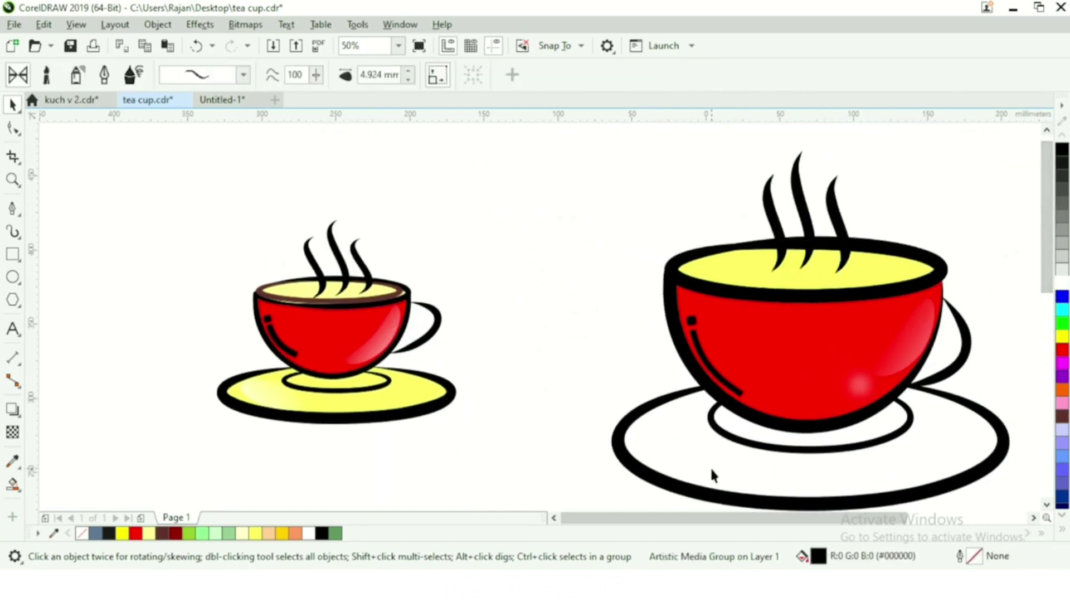
pyautogui.click(713, 468)
pyautogui.click(740, 473)
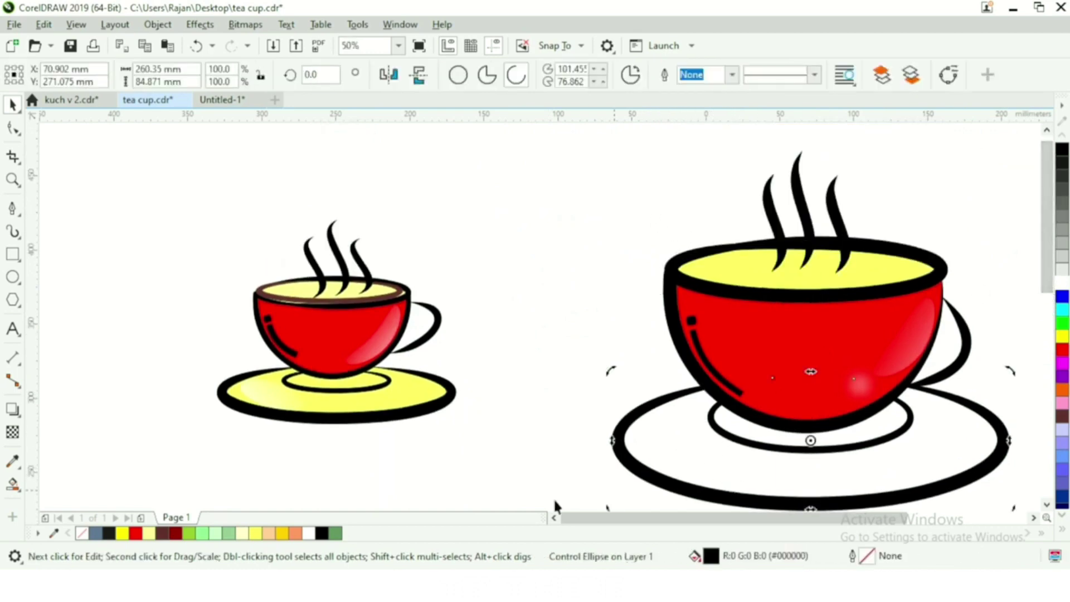
pyautogui.click(12, 484)
pyautogui.click(739, 466)
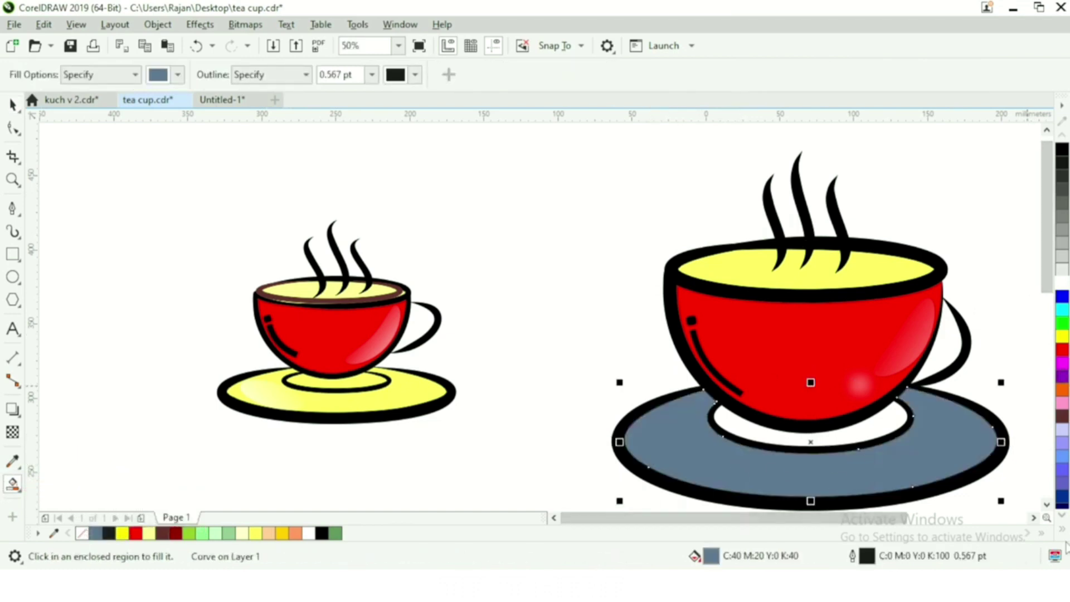
pyautogui.click(1066, 536)
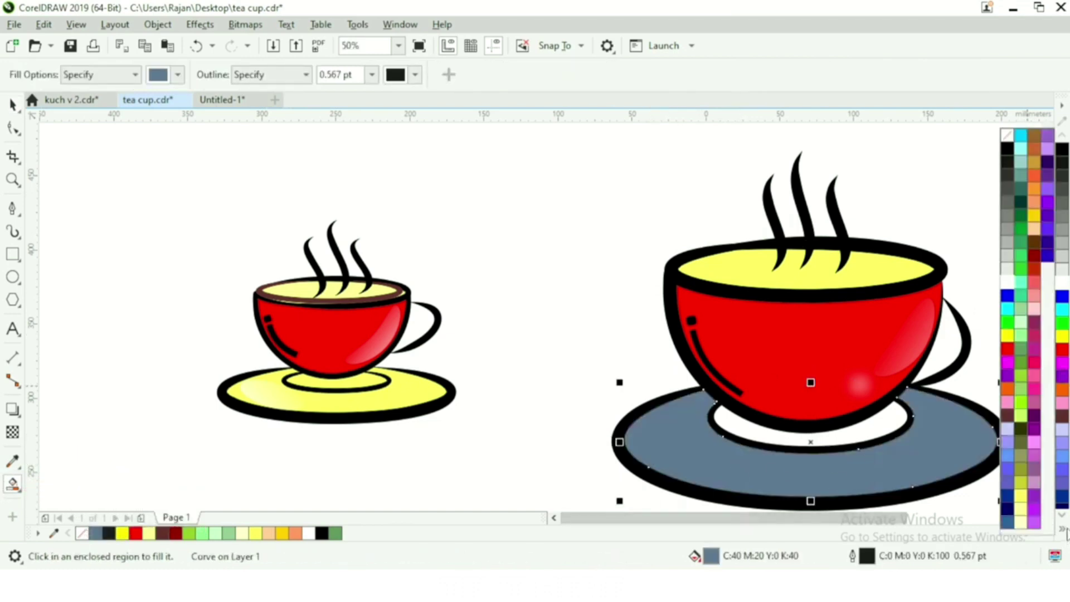
pyautogui.click(1020, 501)
# Step: Smart Fill the saucer's inner ring and the small gap beside the cup base, and recolor both fills light yellow (#FFFF66)
pyautogui.click(799, 438)
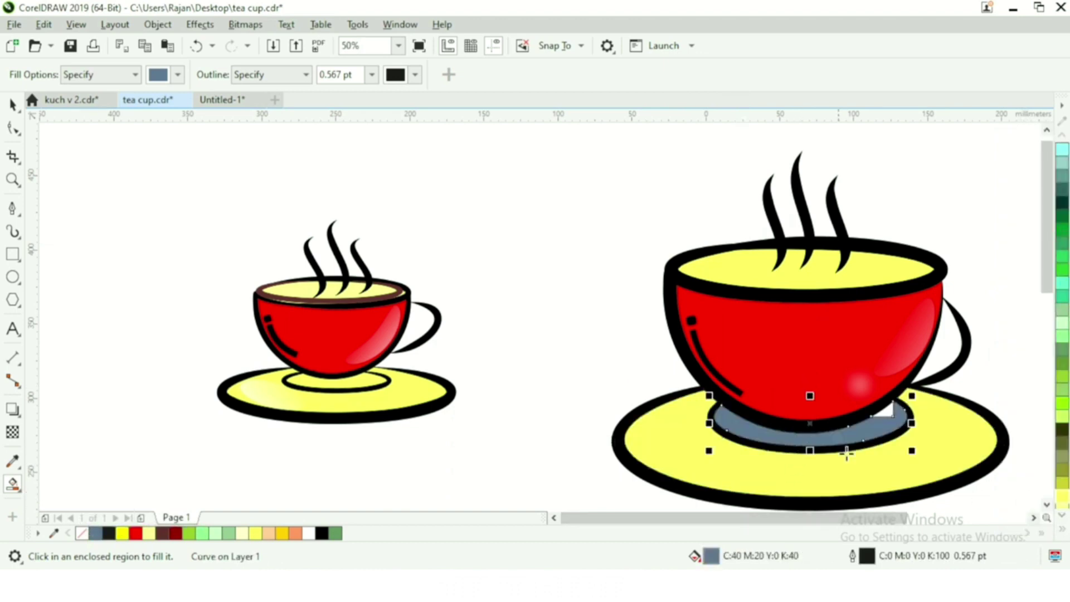
pyautogui.click(882, 412)
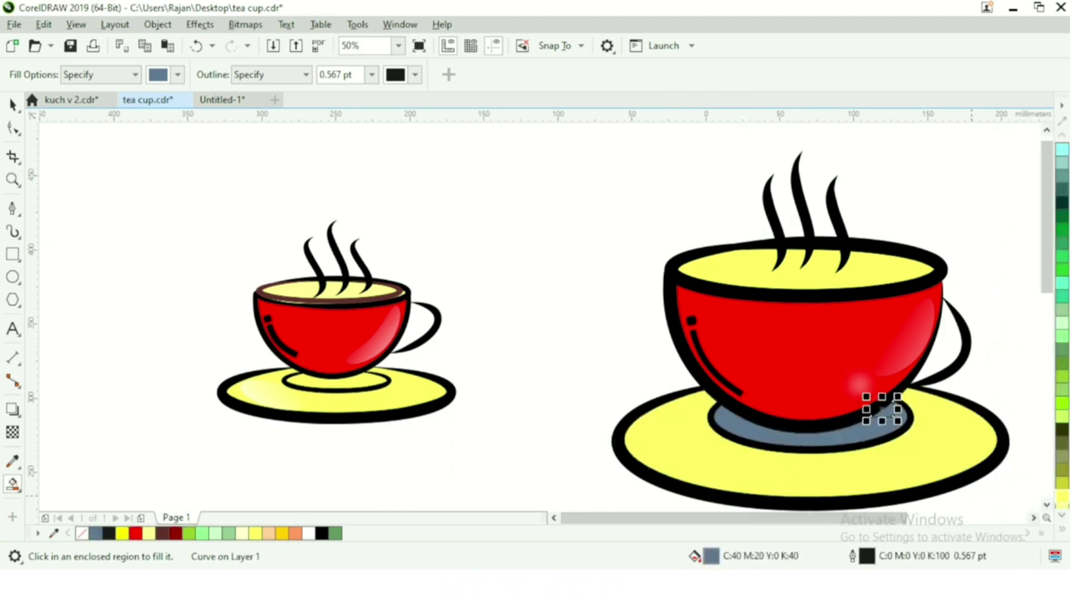
pyautogui.click(1062, 530)
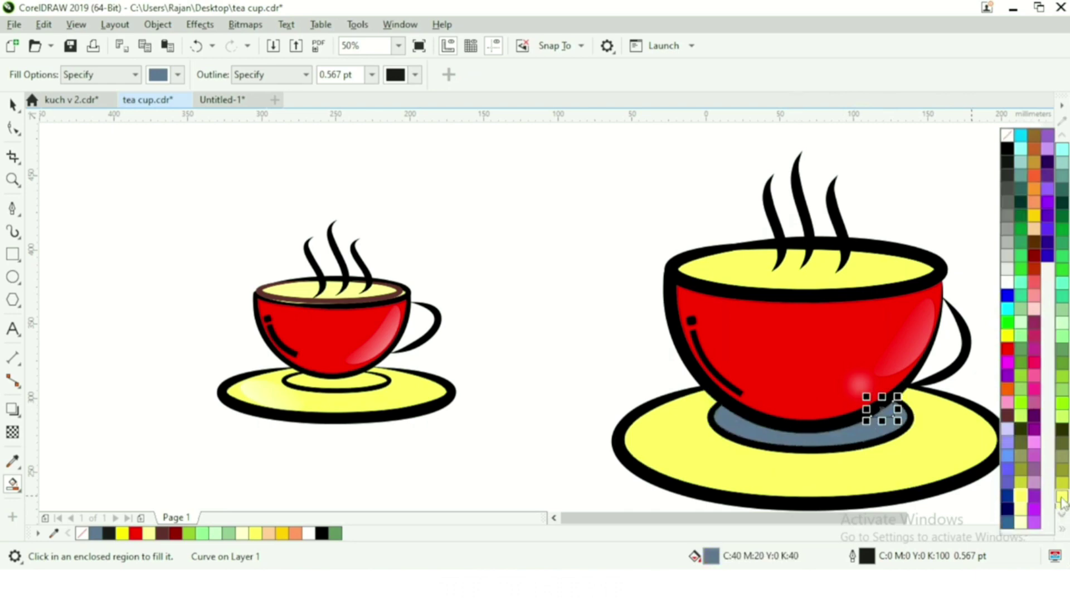
pyautogui.click(1062, 498)
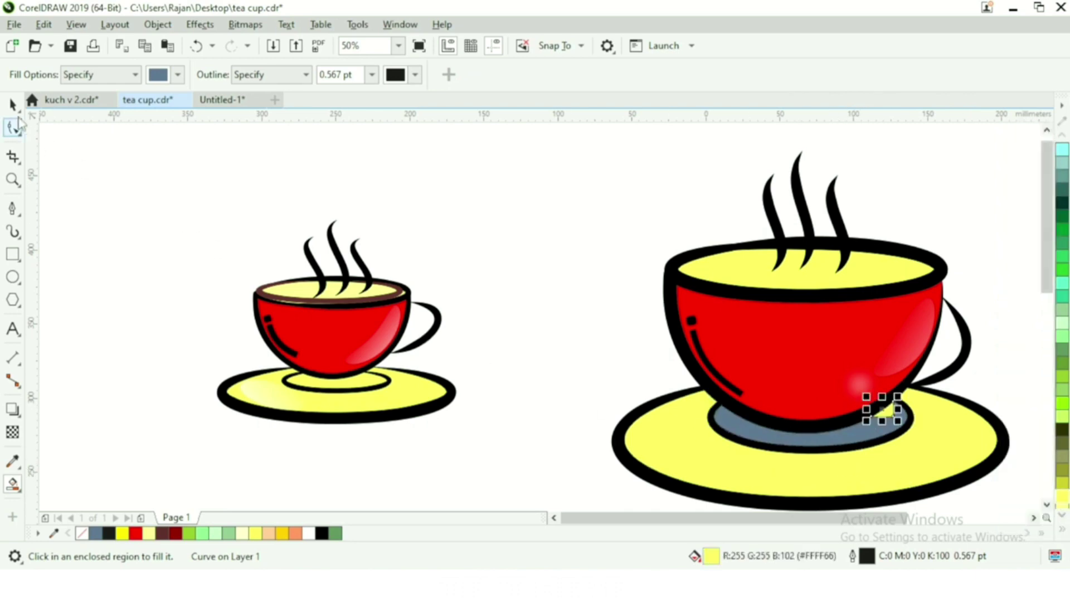
pyautogui.click(12, 105)
pyautogui.click(810, 445)
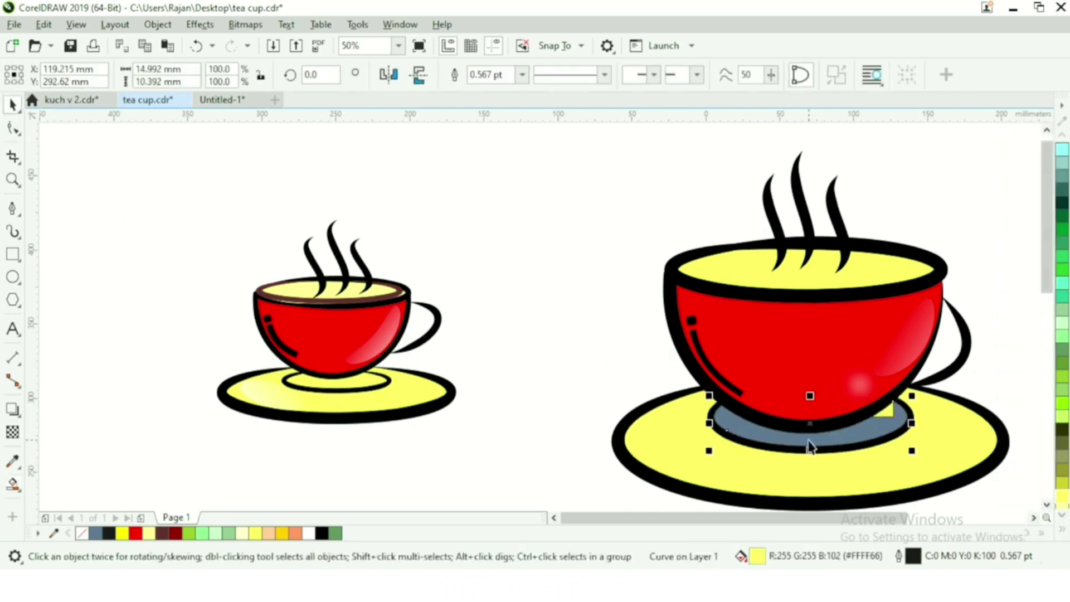
pyautogui.click(1062, 497)
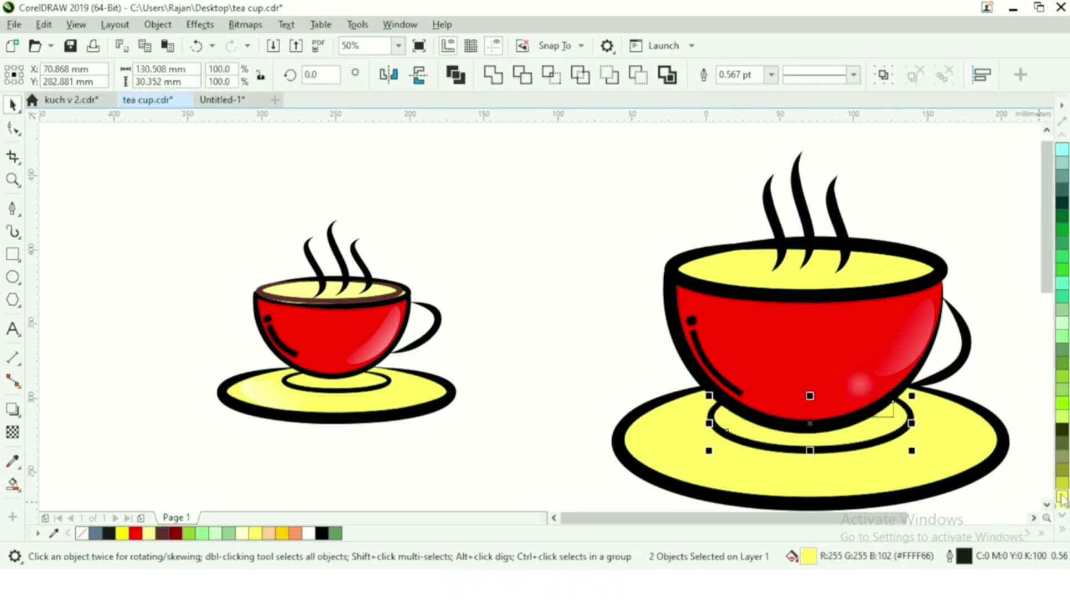
pyautogui.click(521, 492)
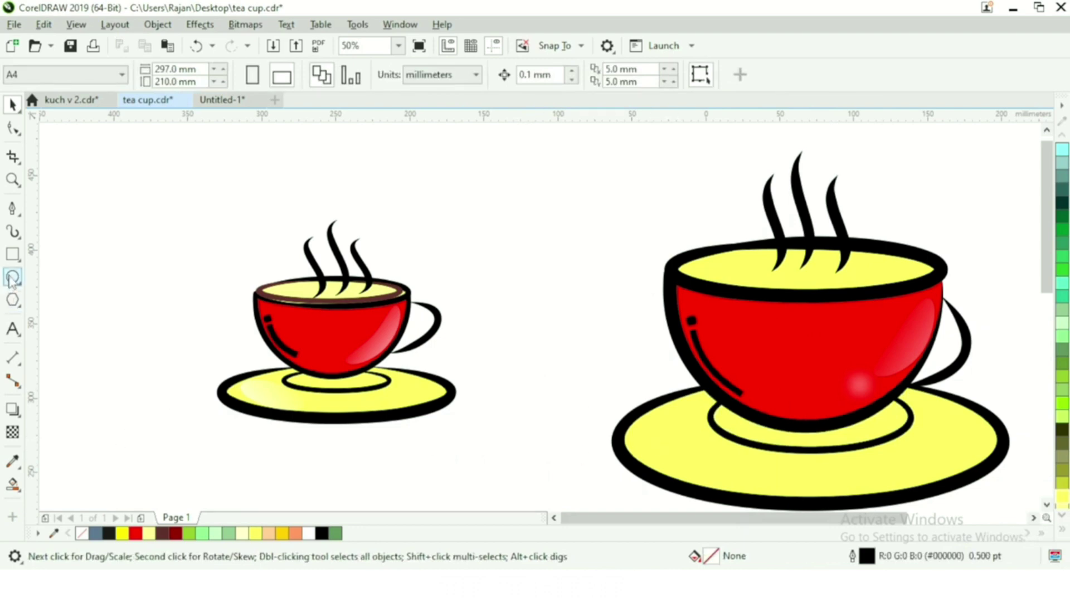
# Step: Draw a slanted ellipse about 46 mm wide and 31 mm high, rotated 63.22°, on the large saucer's left side
pyautogui.click(13, 277)
pyautogui.moveTo(669, 424); pyautogui.dragTo(725, 476)
pyautogui.click(680, 463)
pyautogui.click(8, 104)
pyautogui.moveTo(666, 458); pyautogui.dragTo(657, 442)
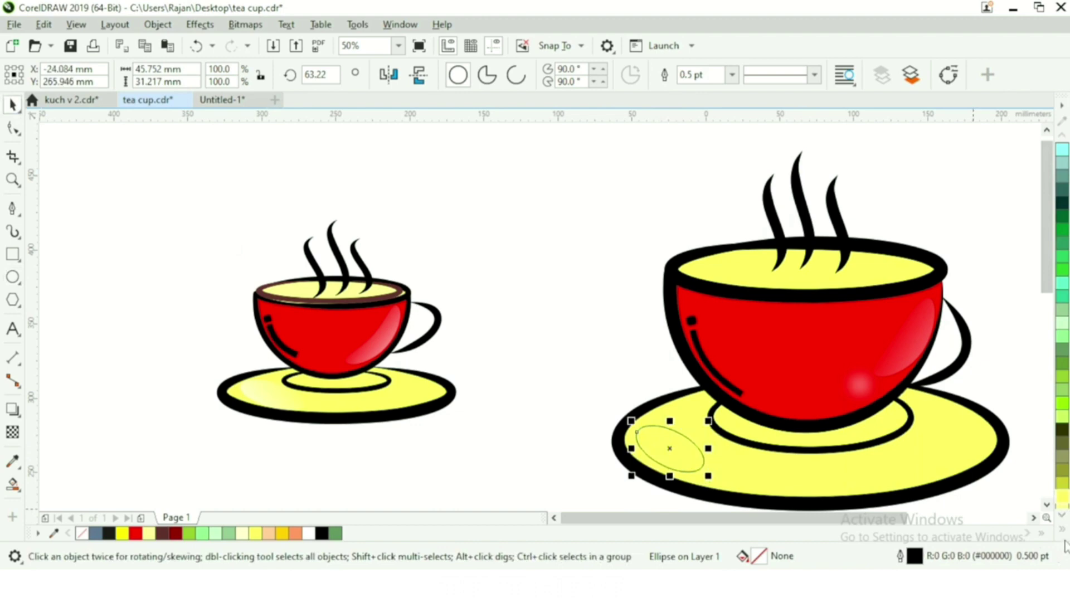
# Step: Fill the slanted ellipse on the saucer with white and remove its outline
pyautogui.click(1057, 507)
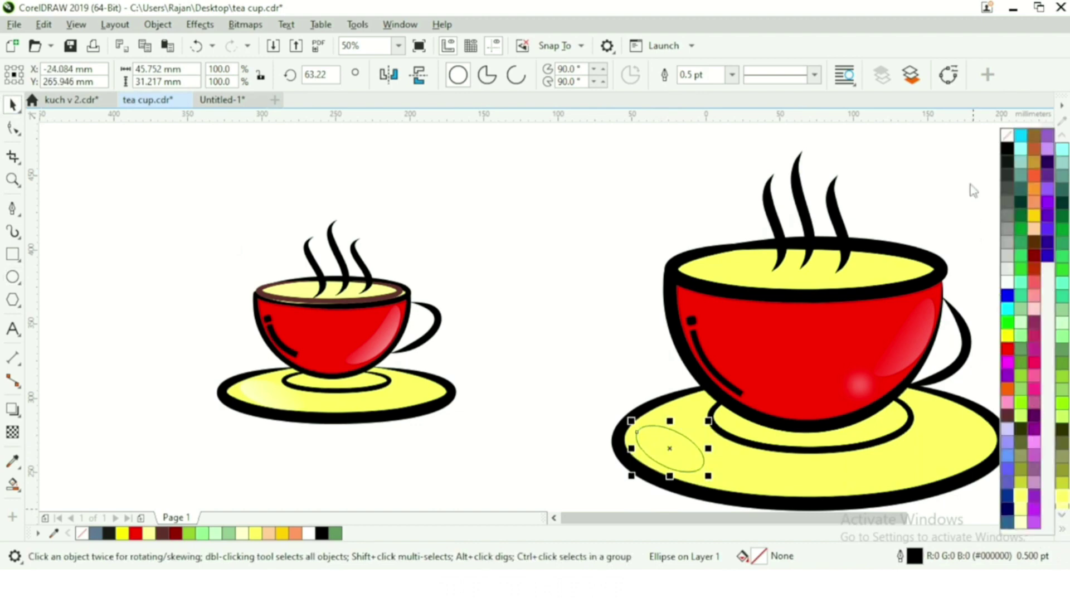
pyautogui.click(1008, 282)
pyautogui.click(1061, 528)
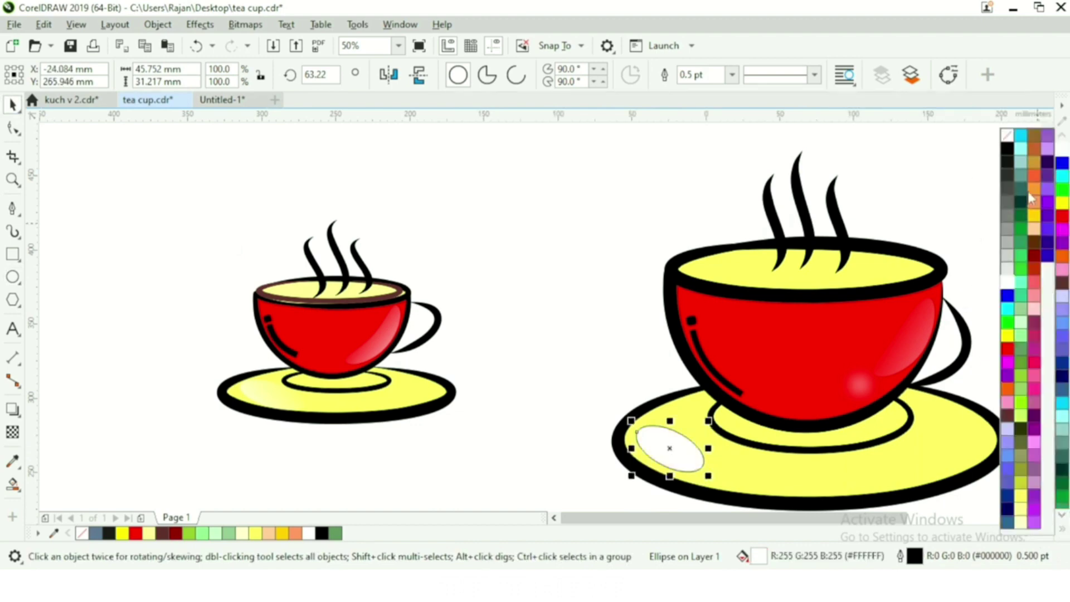
pyautogui.rightClick(1003, 132)
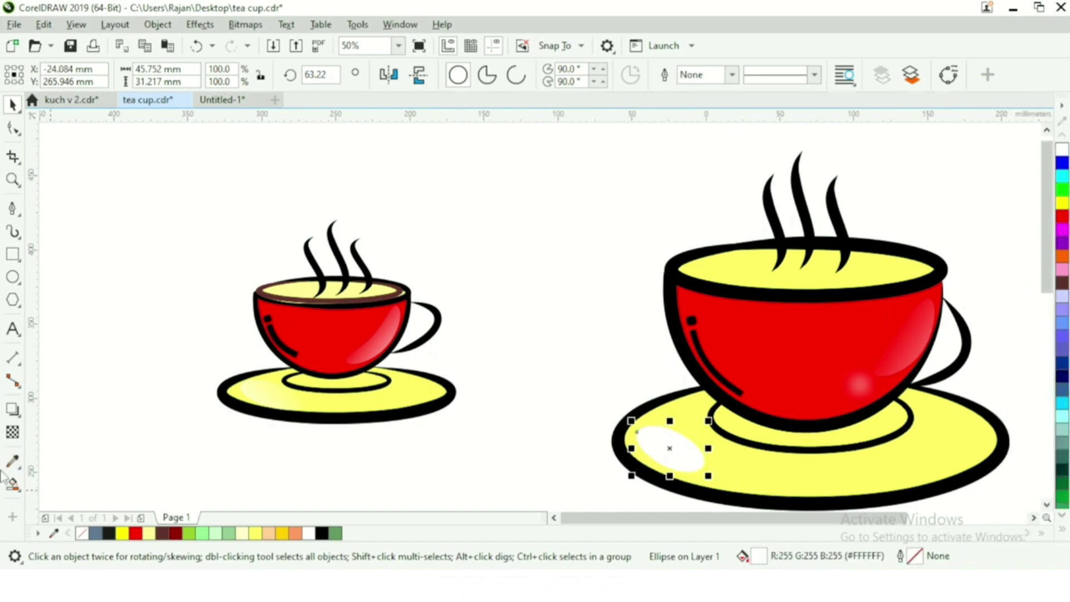
# Step: Apply a linear fountain transparency to the white ellipse, fading it from the saucer's left edge toward the upper right
pyautogui.click(11, 437)
pyautogui.moveTo(621, 463); pyautogui.dragTo(685, 430)
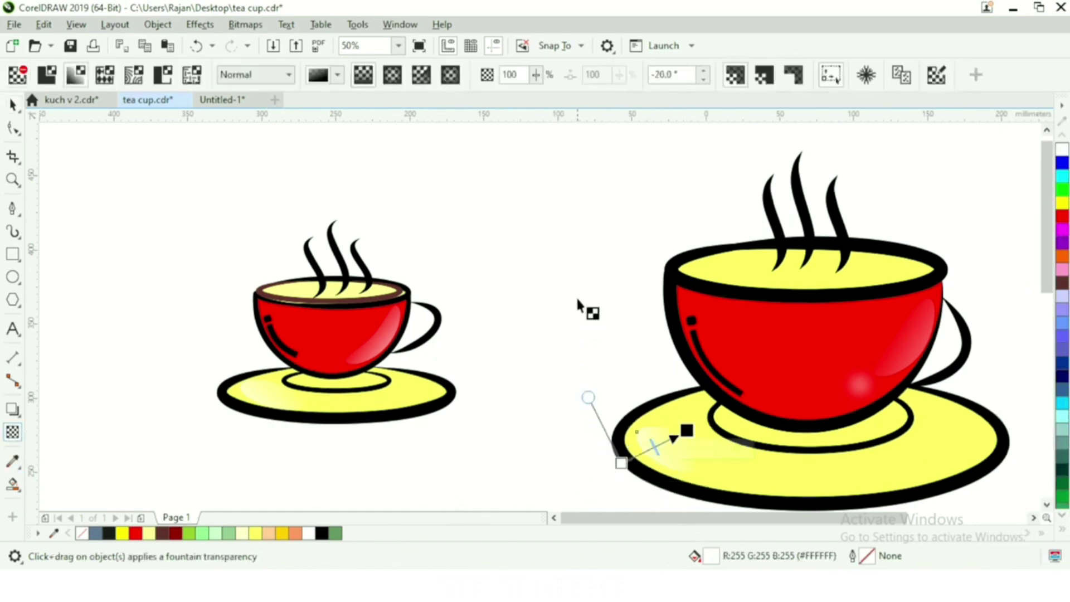
pyautogui.click(500, 422)
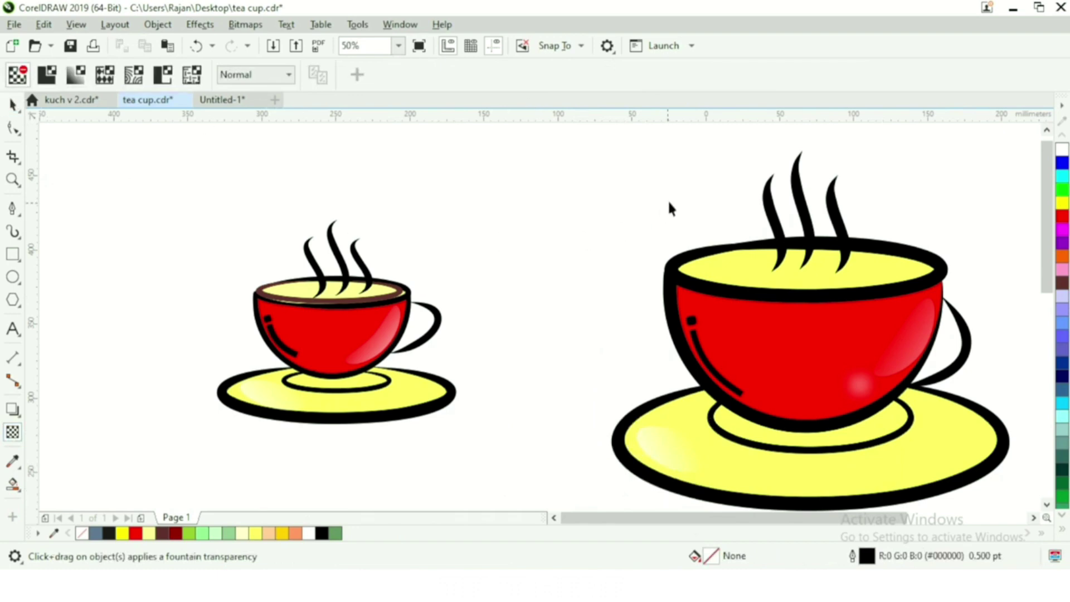
# Step: Select all objects of the large cup and saucer illustration
pyautogui.press('space')
pyautogui.moveTo(493, 131); pyautogui.dragTo(1018, 500)
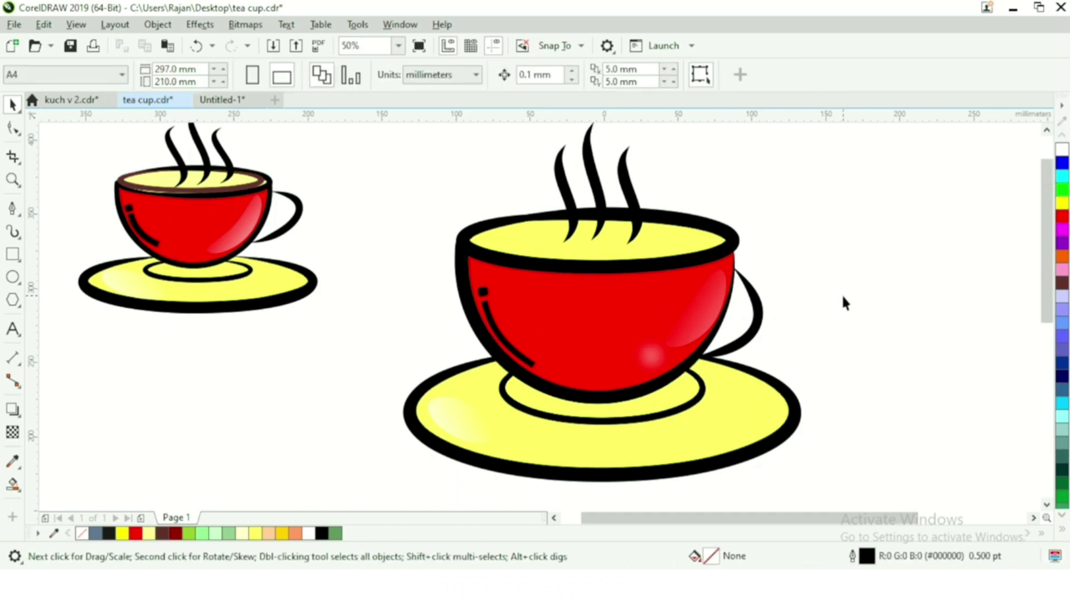